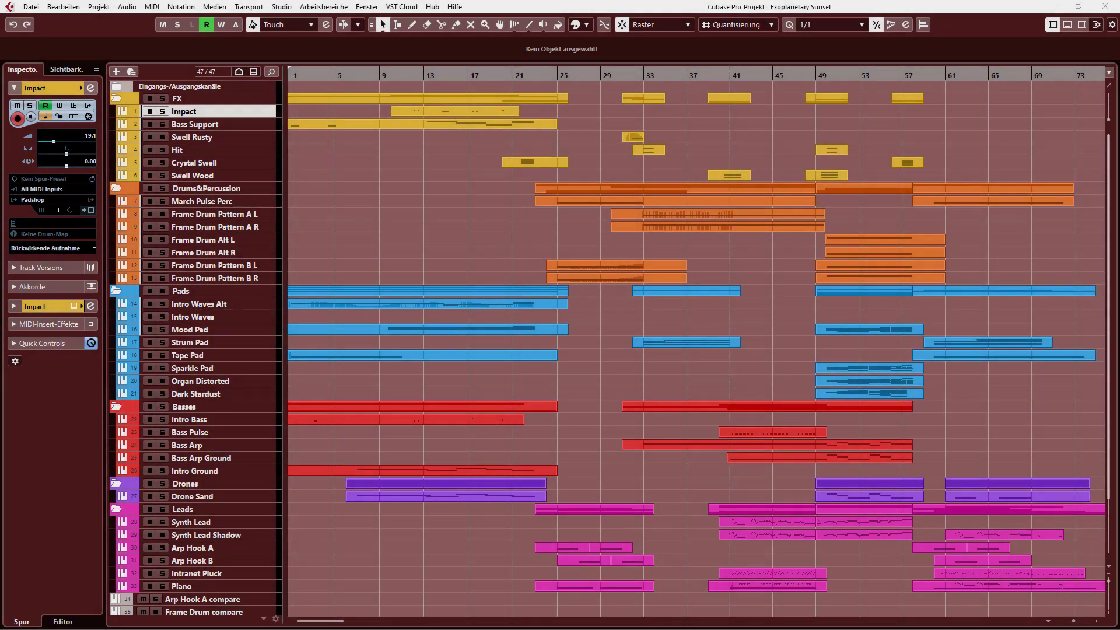
Play back the Exoplanetary Sunset arrangement.
key(space)
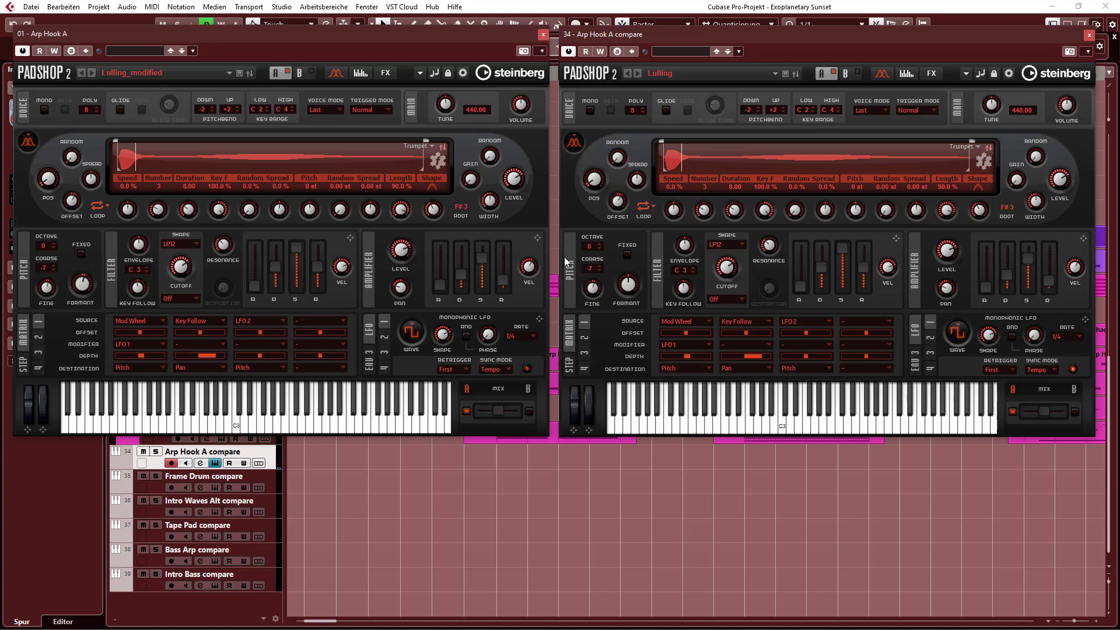
Audition note D3 in the Arp Hook A patch and in the Arp Hook A compare patch to hear their formant difference.
mouse_move(594, 286)
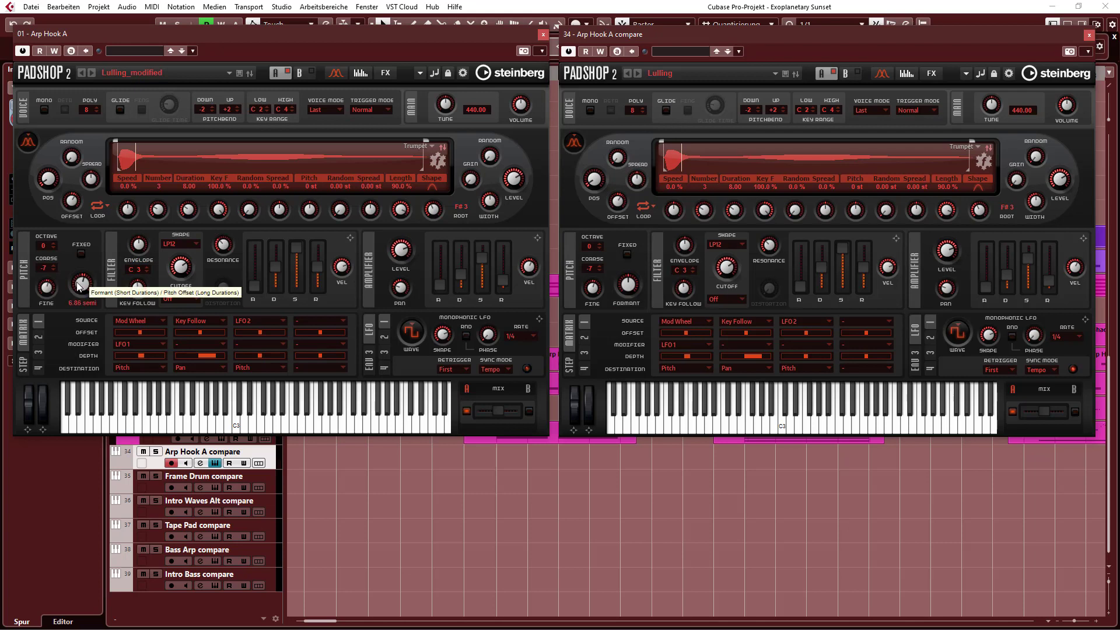
click(245, 427)
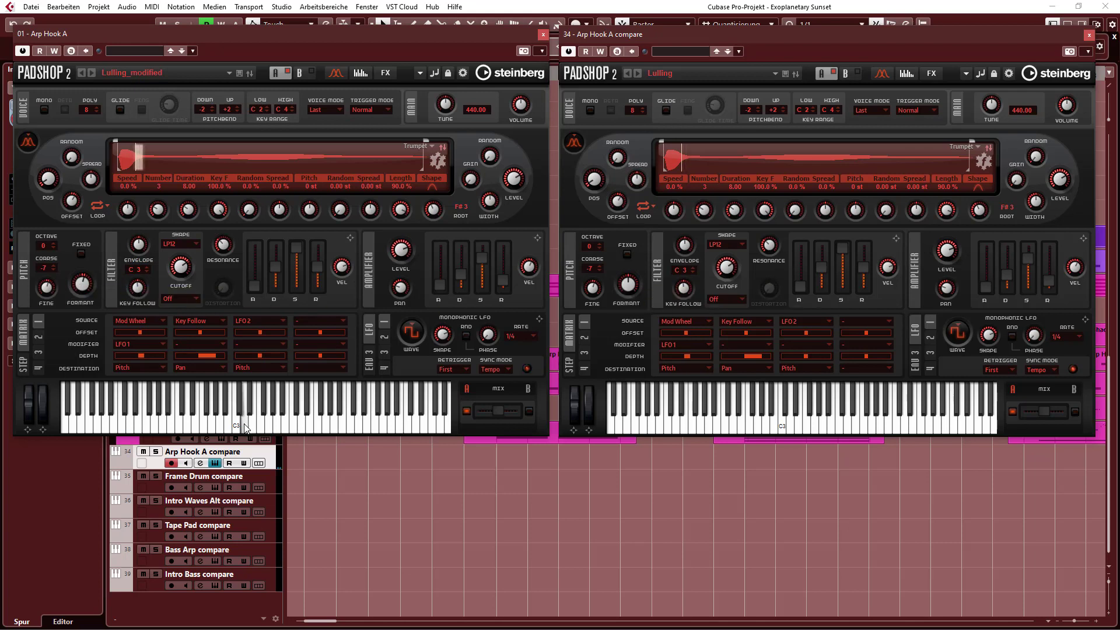
click(245, 427)
click(245, 428)
click(245, 427)
click(791, 428)
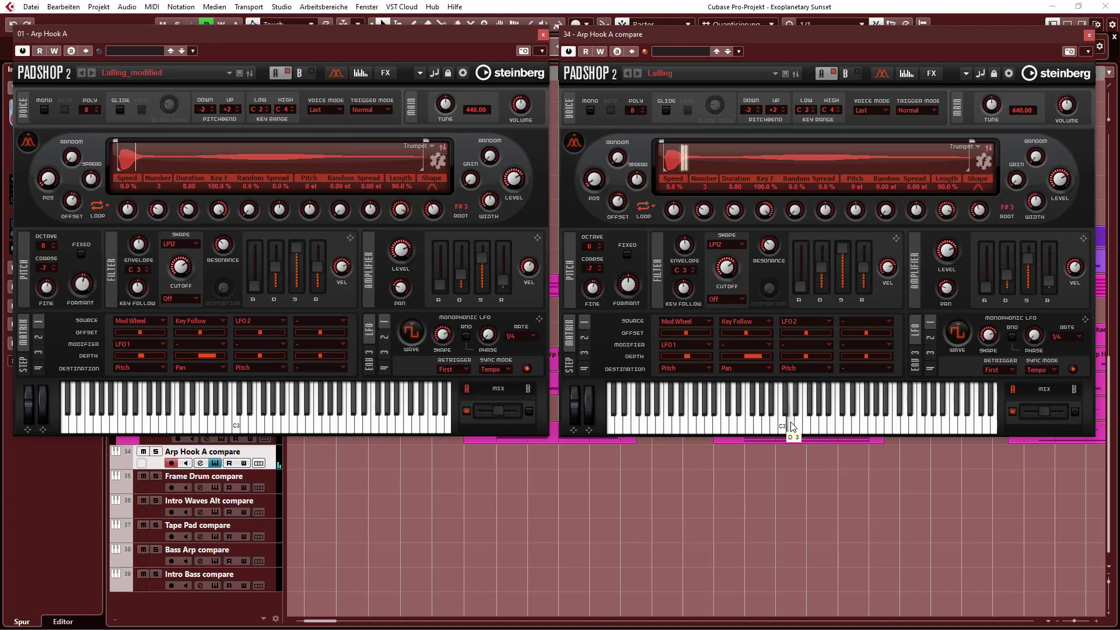
click(792, 428)
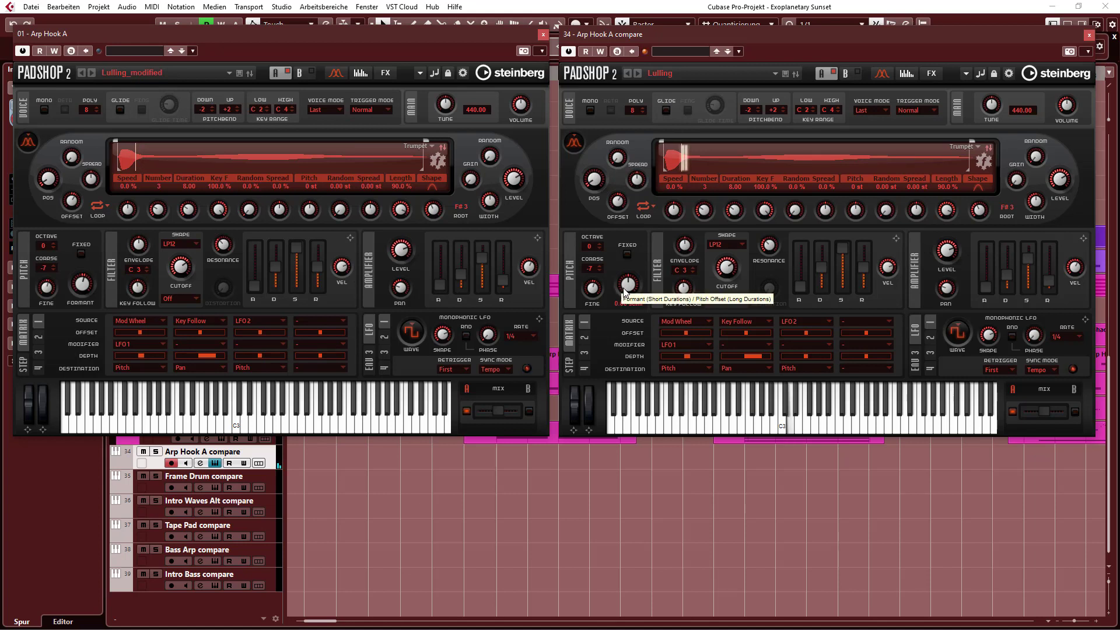
Raise the formant offset of the Lulling patch on Arp Hook A compare.
scroll(629, 285, up, 1)
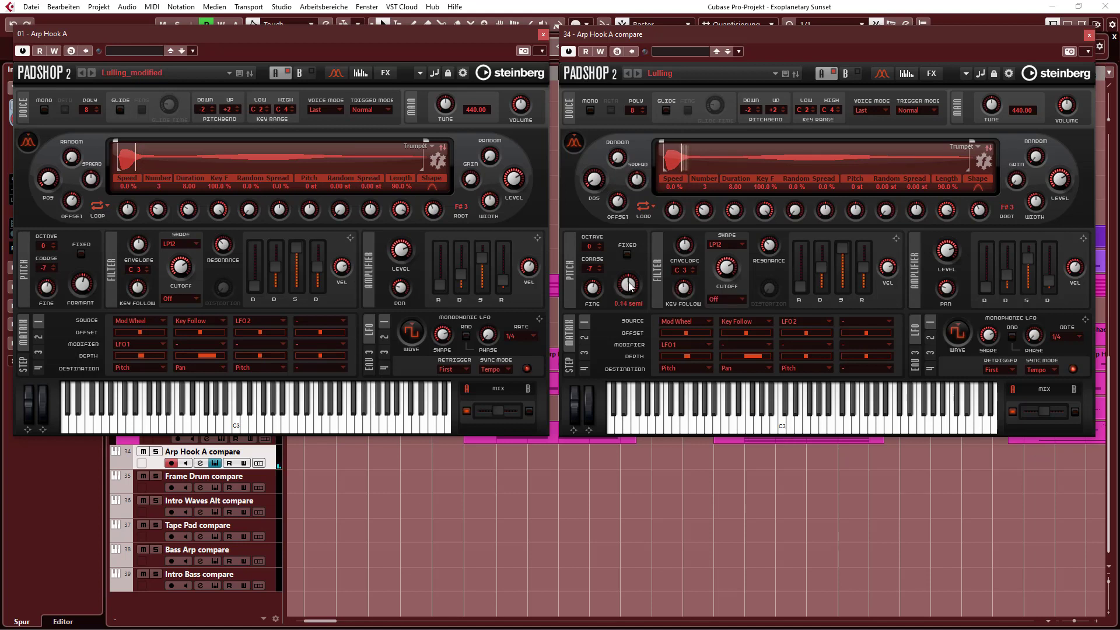
scroll(628, 284, up, 5)
scroll(629, 285, up, 4)
scroll(630, 285, up, 3)
scroll(632, 286, up, 1)
scroll(632, 286, up, 2)
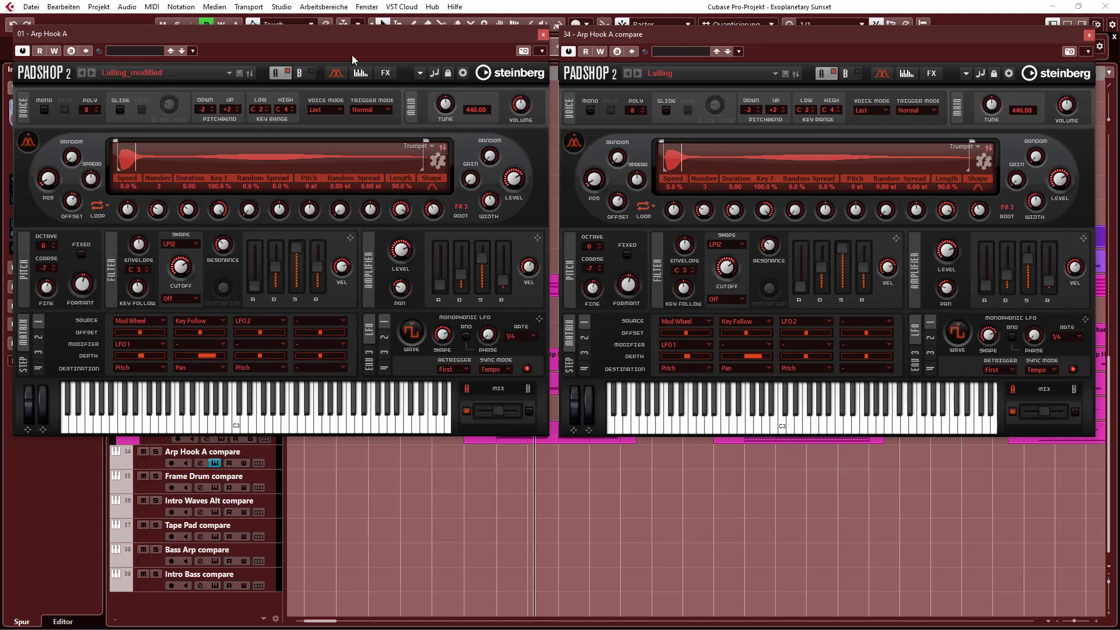
Turn on layer B of the Lulling_modified patch on Arp Hook A and show the patch's effects.
click(313, 73)
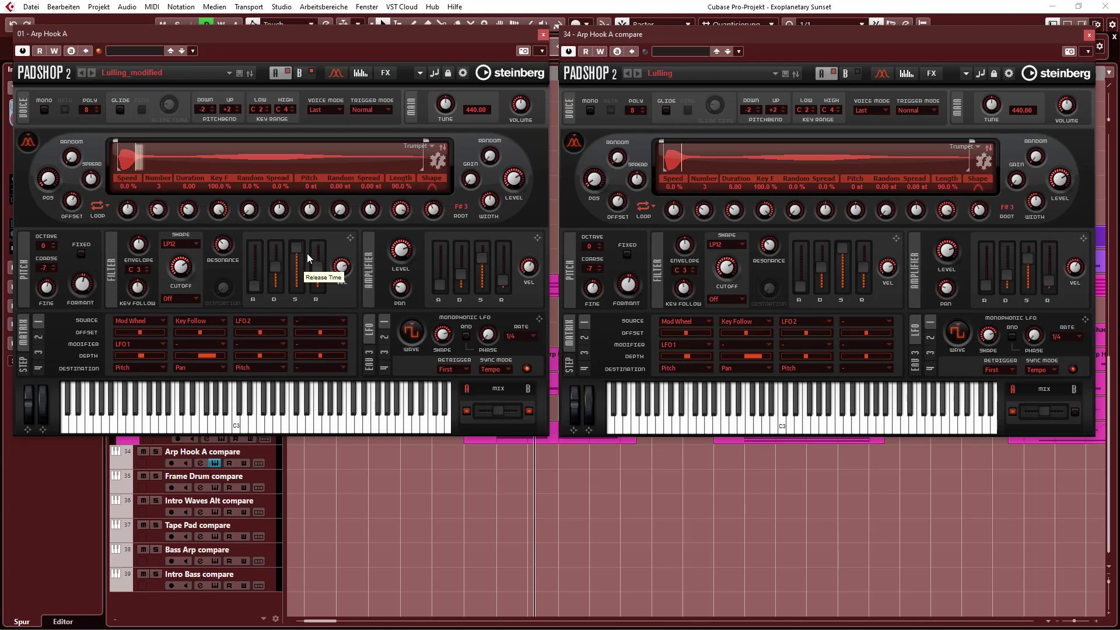
mouse_move(314, 260)
click(385, 72)
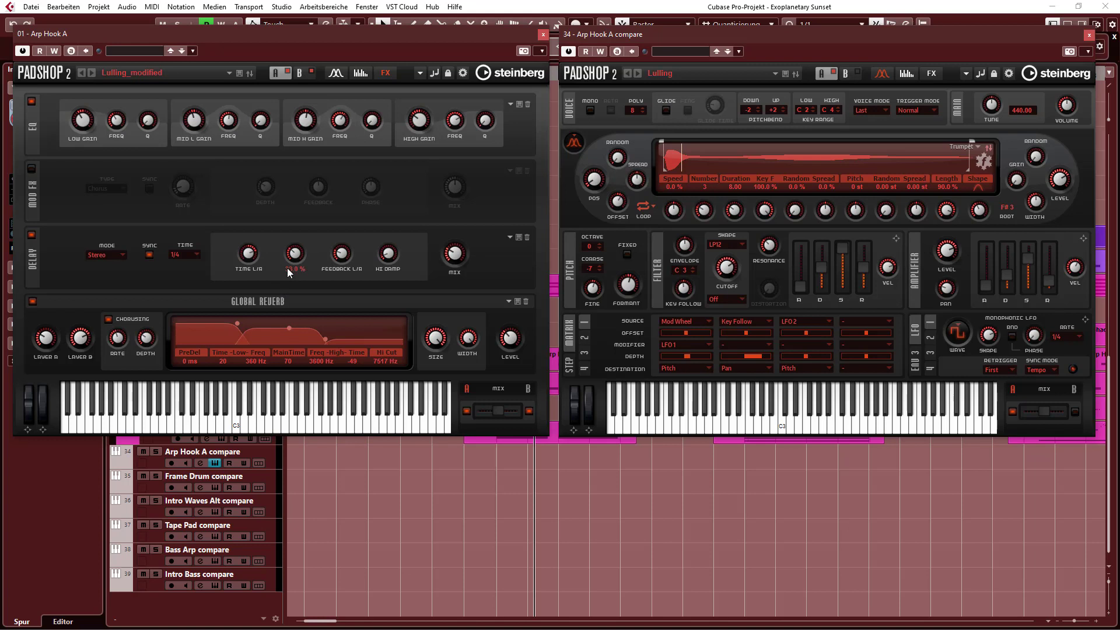
mouse_move(290, 272)
Compare the EQ and delay effects of layers A and B in the Arp Hook A patch.
click(302, 73)
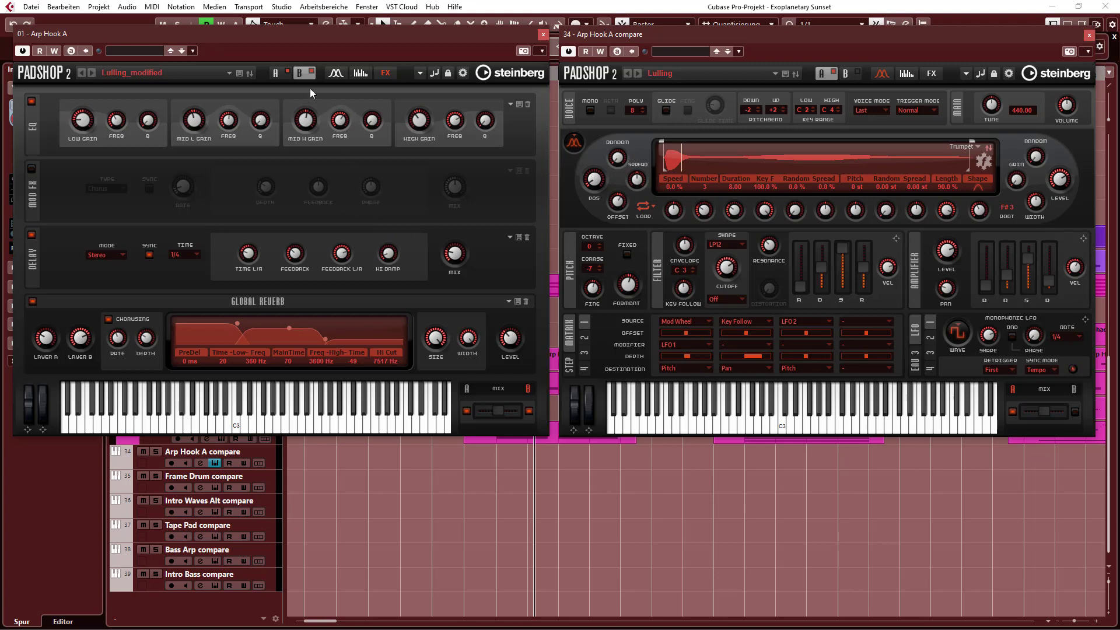
click(274, 73)
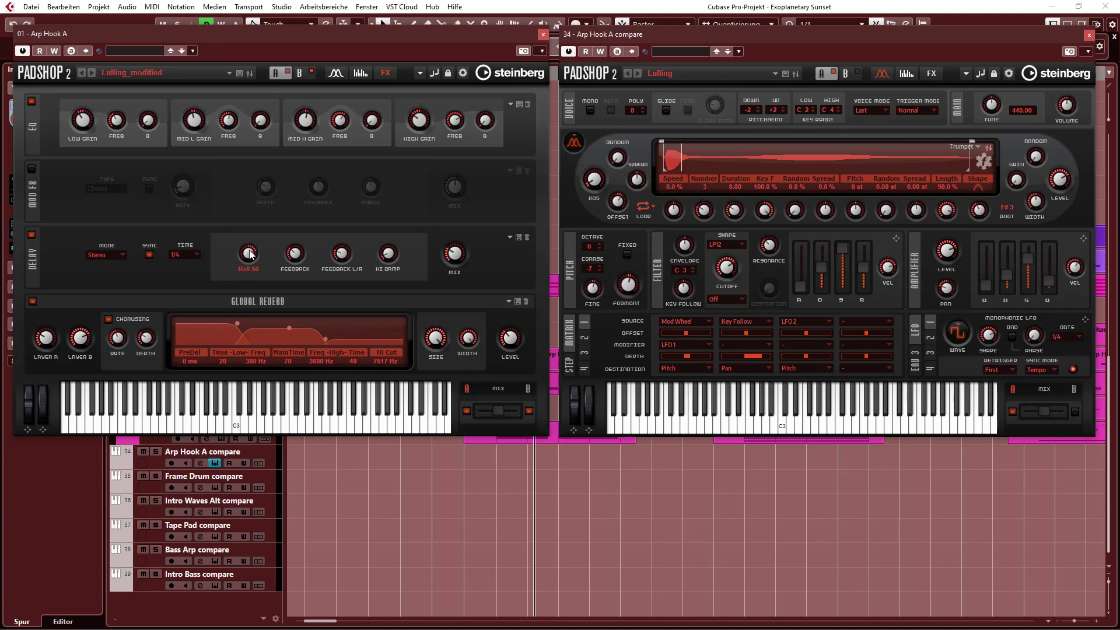
click(300, 73)
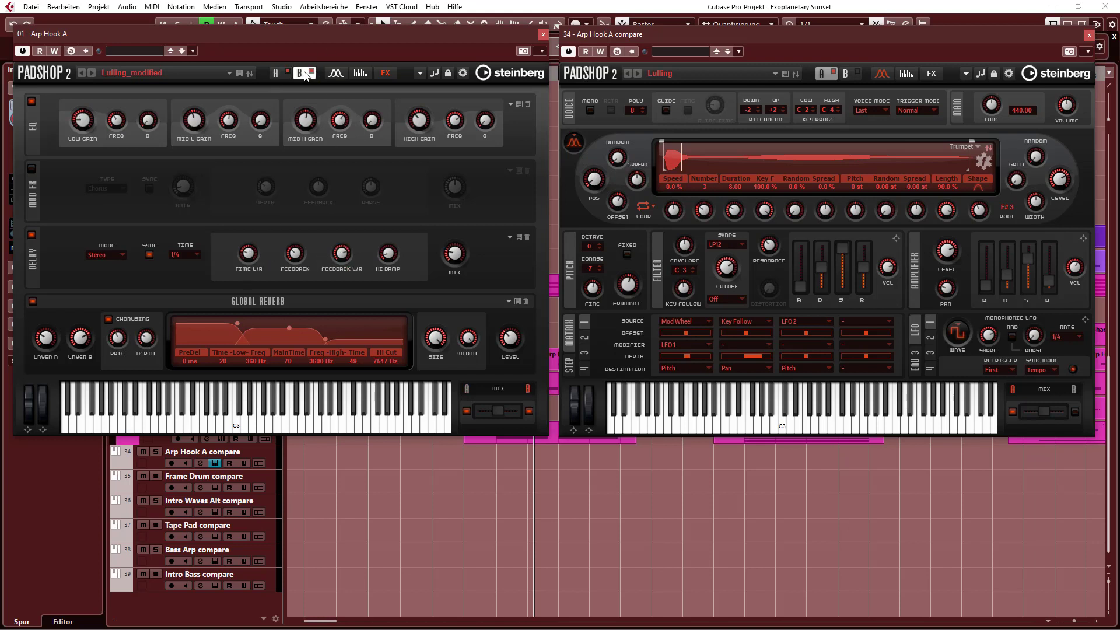
click(278, 75)
click(300, 76)
click(275, 75)
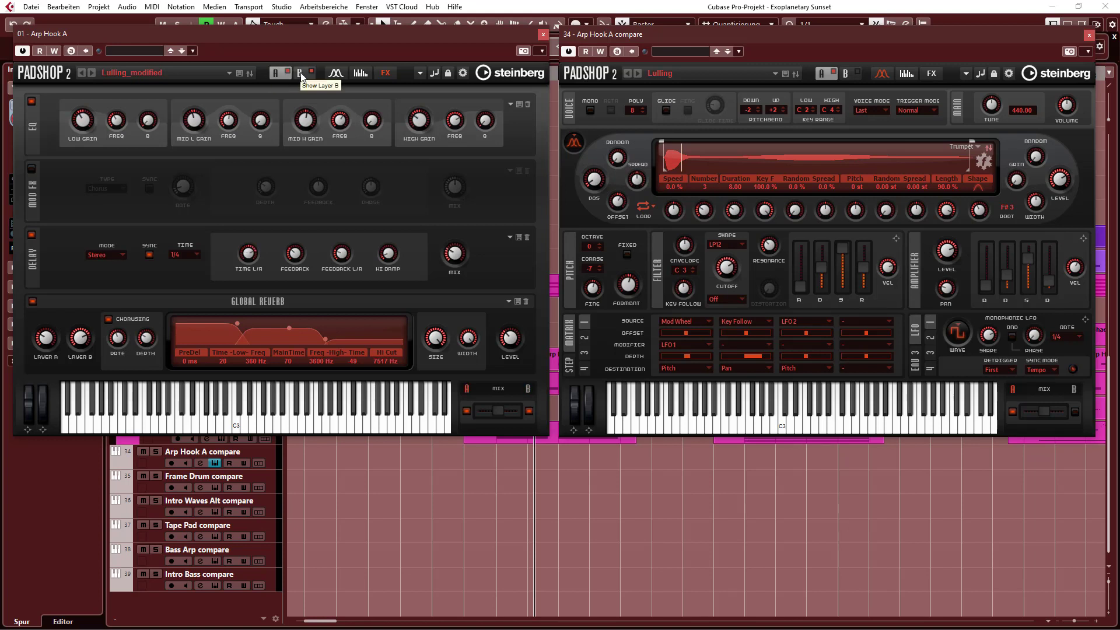
click(300, 74)
click(278, 73)
Show the effects of the Arp Hook A compare patch and examine its global reverb settings.
mouse_move(48, 344)
click(932, 73)
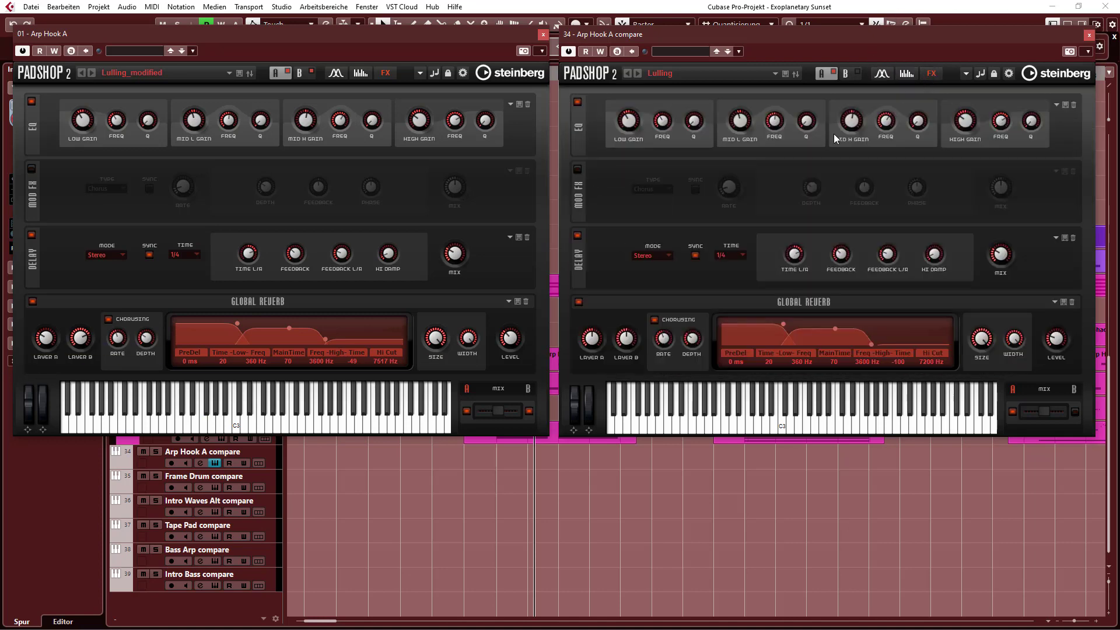
mouse_move(595, 354)
mouse_move(673, 339)
Sweep layer B's global reverb send in the Arp Hook A patch with layer A switched off, restoring layer A at the end.
click(292, 75)
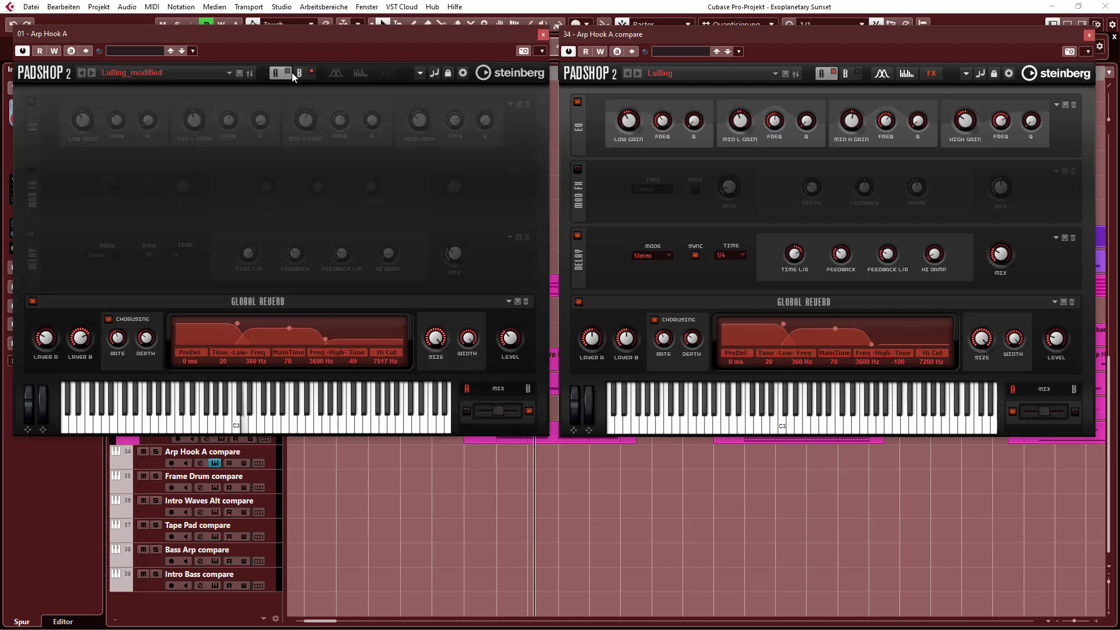
mouse_move(89, 362)
drag(83, 343, 81, 429)
drag(79, 432, 57, 369)
drag(55, 324, 55, 318)
click(287, 73)
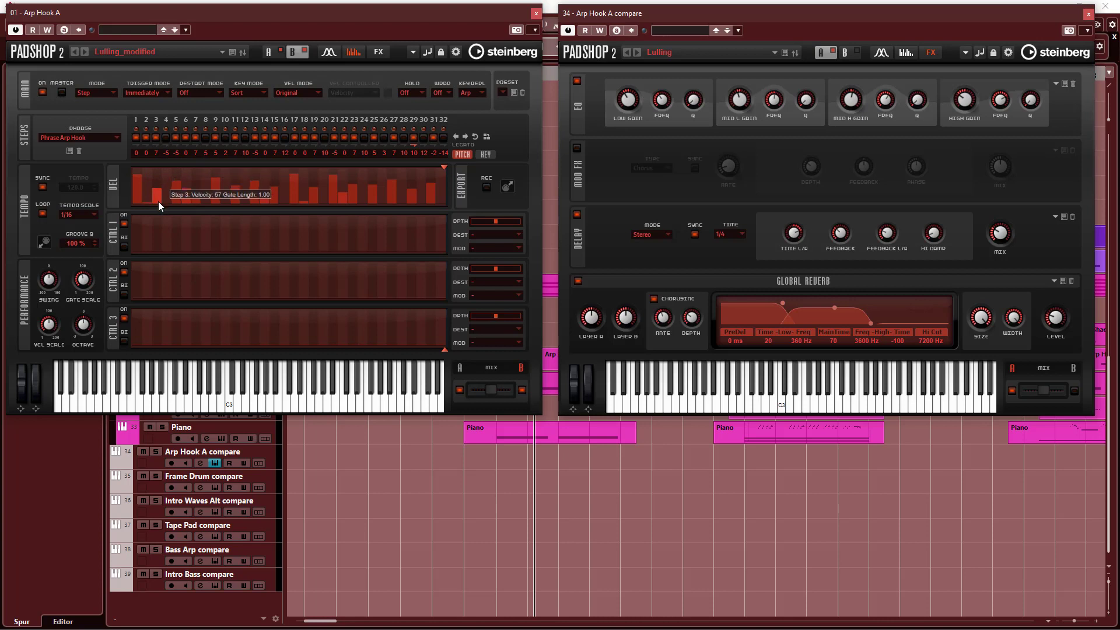
Compare the arpeggiator settings of layers A and B in Arp Hook A, auditioning layer B with and without layer A.
click(281, 50)
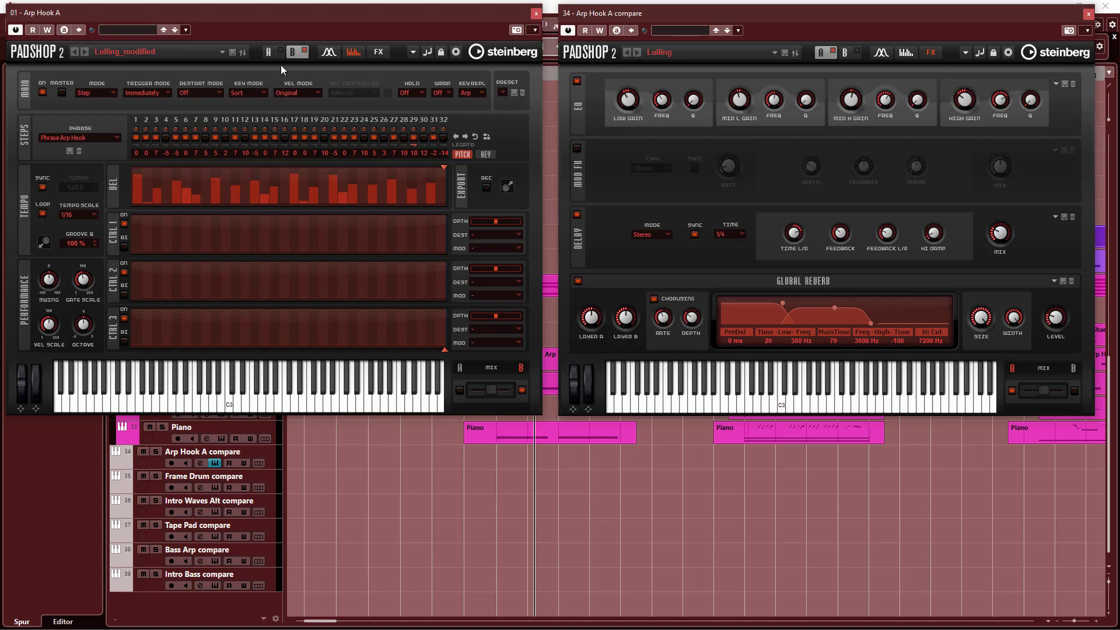
click(281, 50)
click(268, 53)
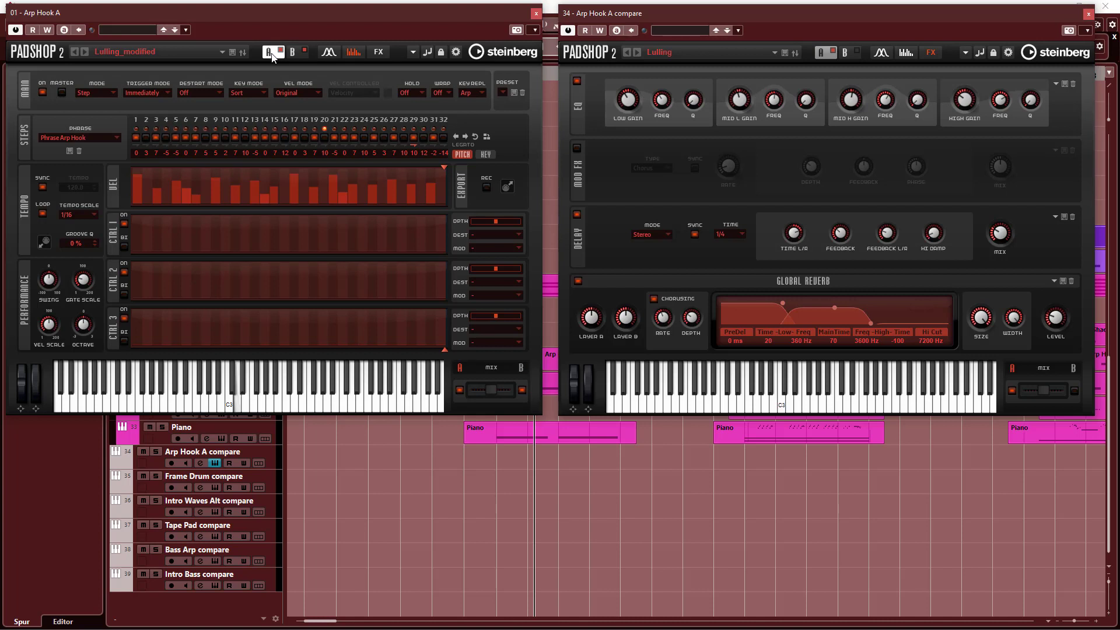
click(292, 53)
click(280, 51)
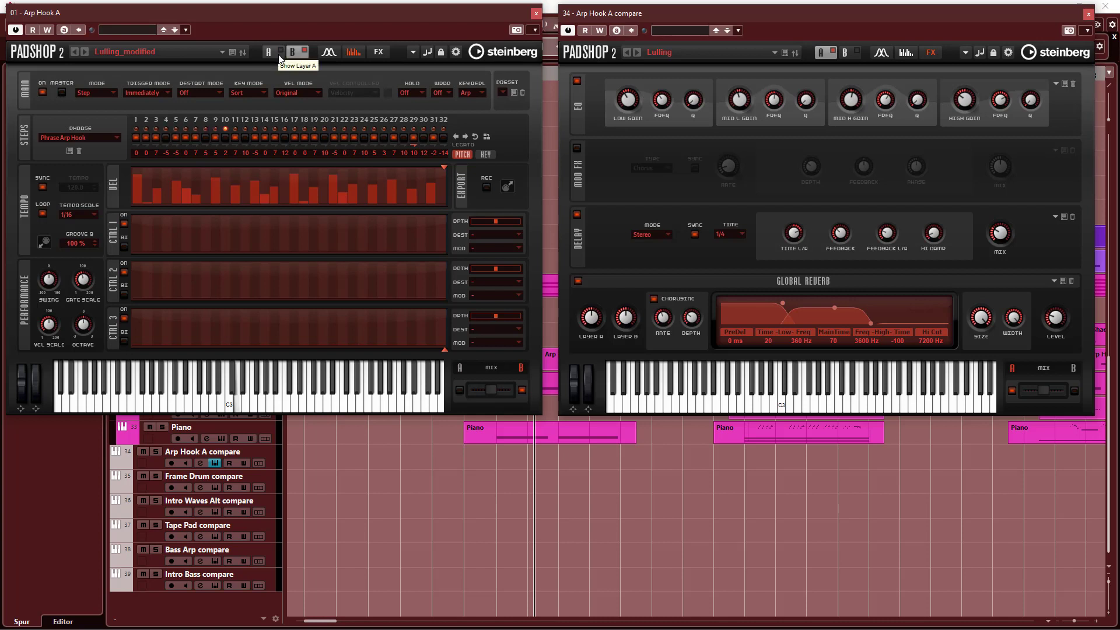
click(280, 52)
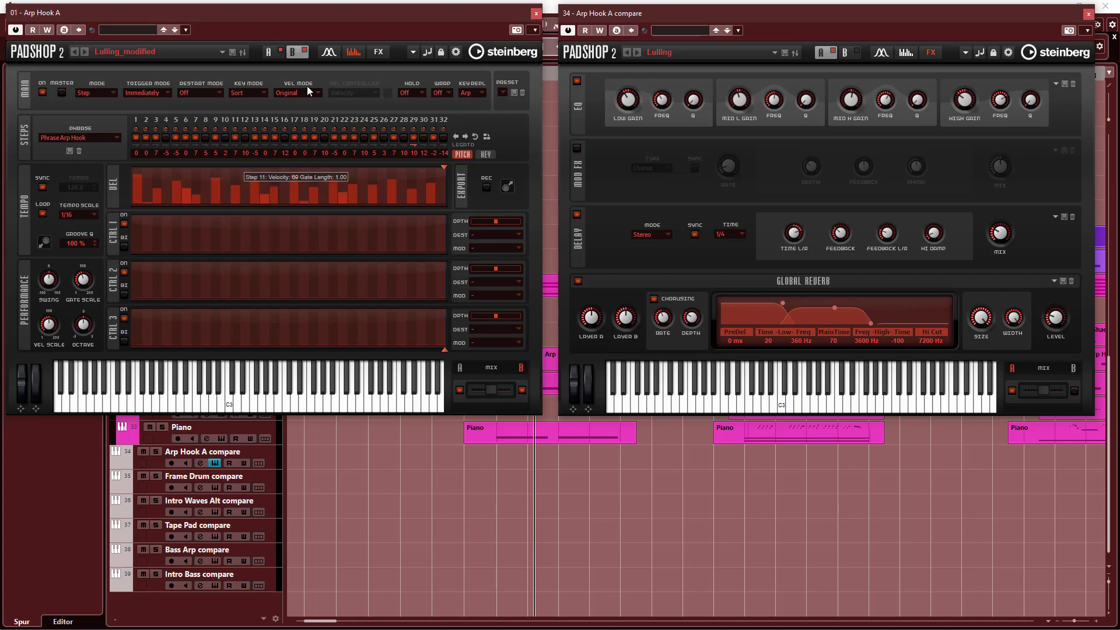
click(276, 55)
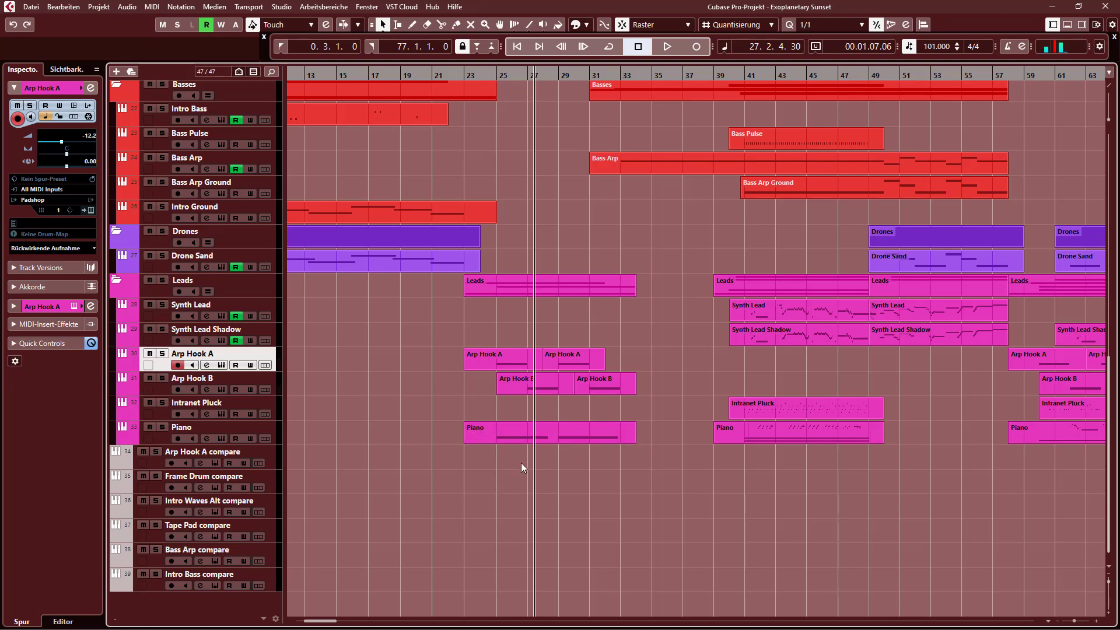
Open the Padshop instrument of the March Pulse Perc track and audition a note of its Plop Plop patch.
scroll(522, 459, up, 10)
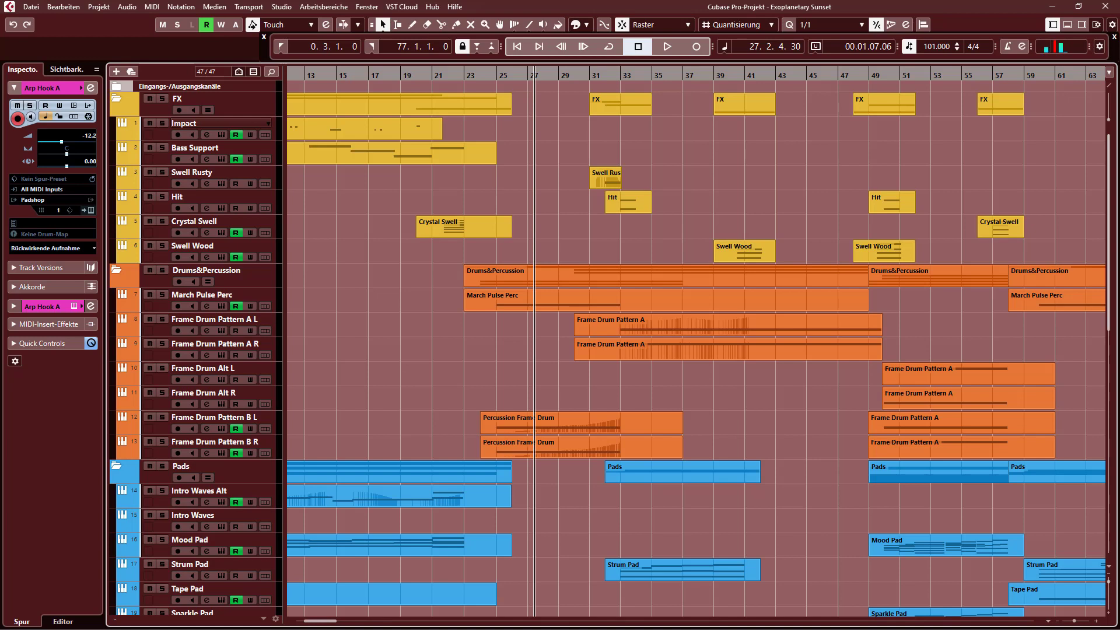
click(526, 272)
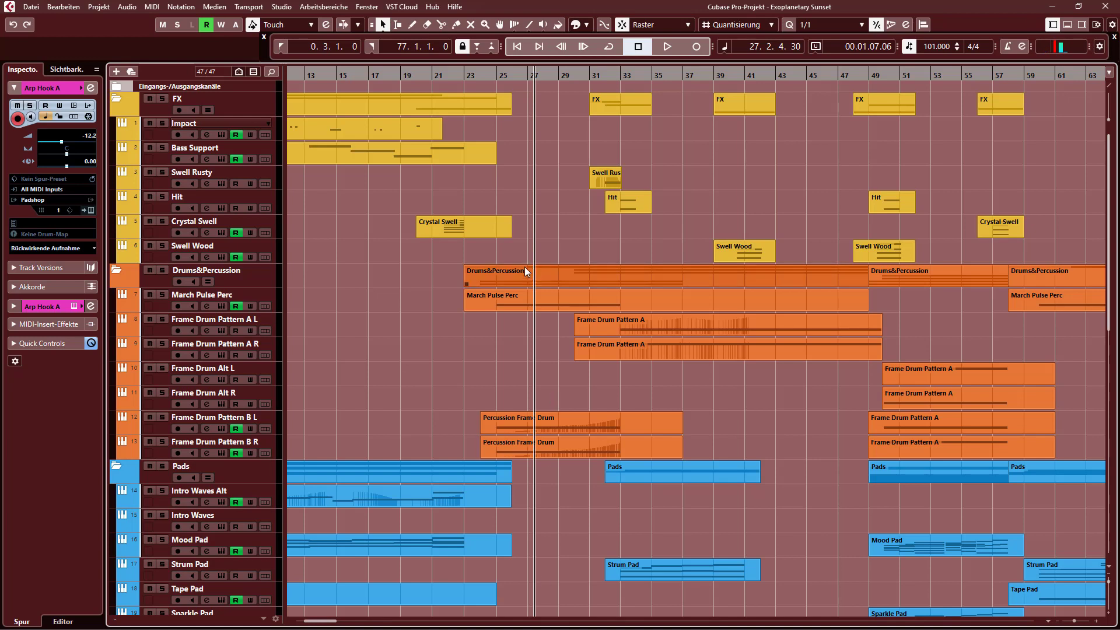
click(532, 369)
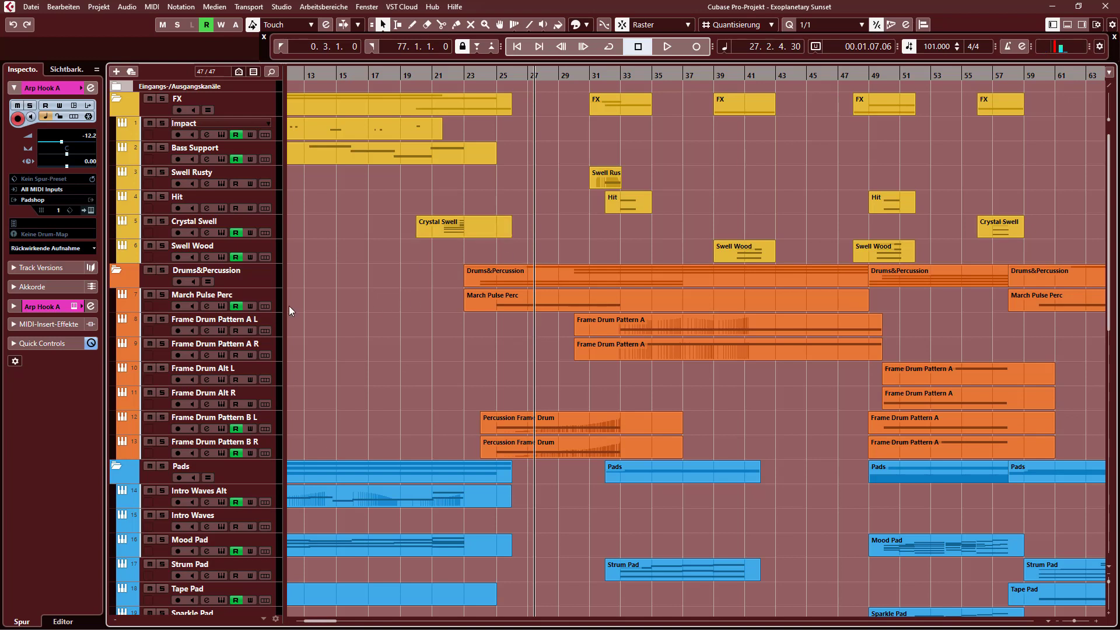
click(224, 305)
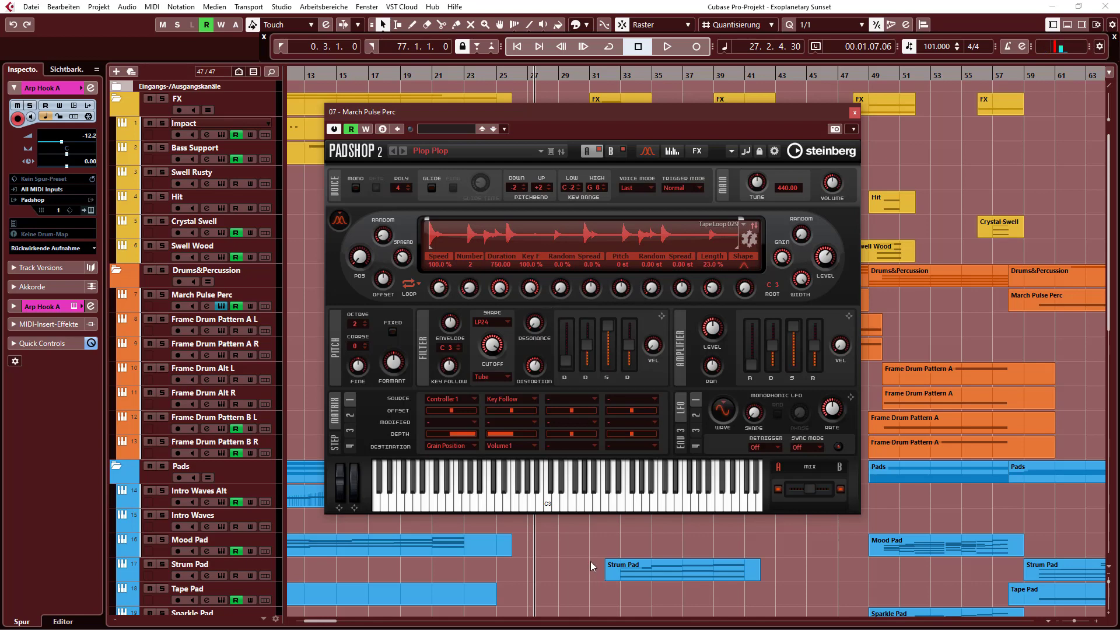
click(554, 498)
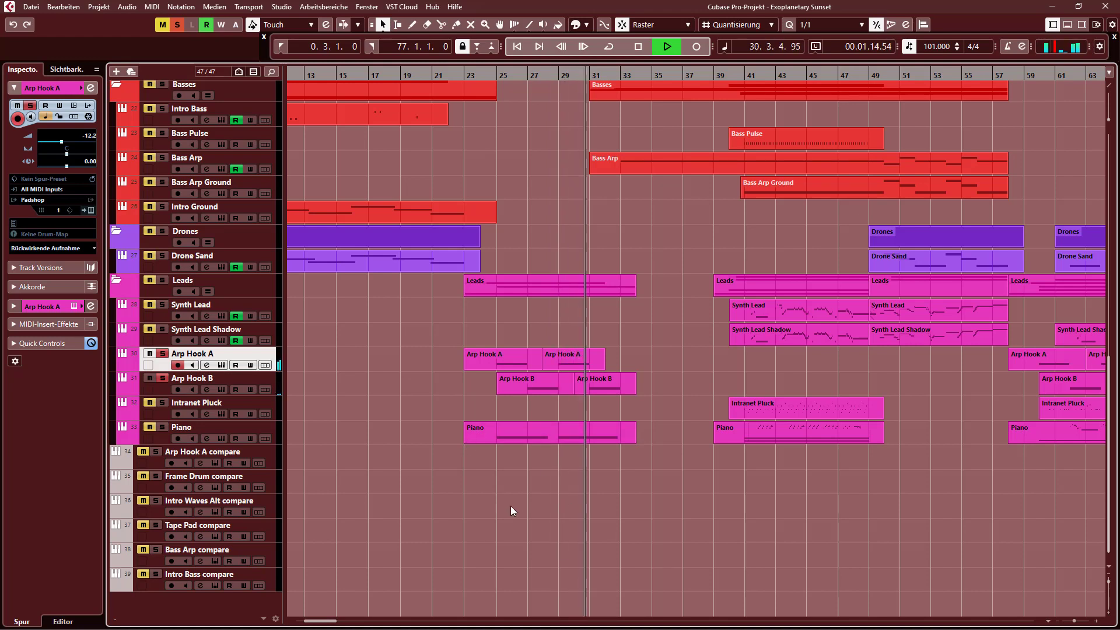
Stop playback of the soloed Arp Hook A and Arp Hook B tracks and look over the piano and frame drum parts.
key(space)
click(480, 430)
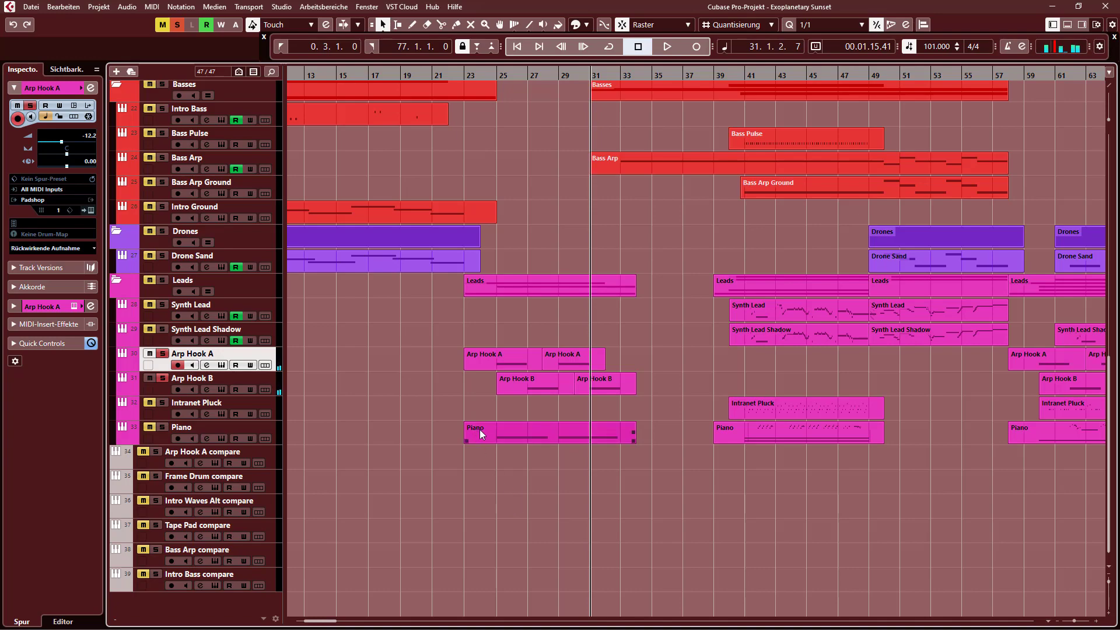
scroll(479, 429, up, 10)
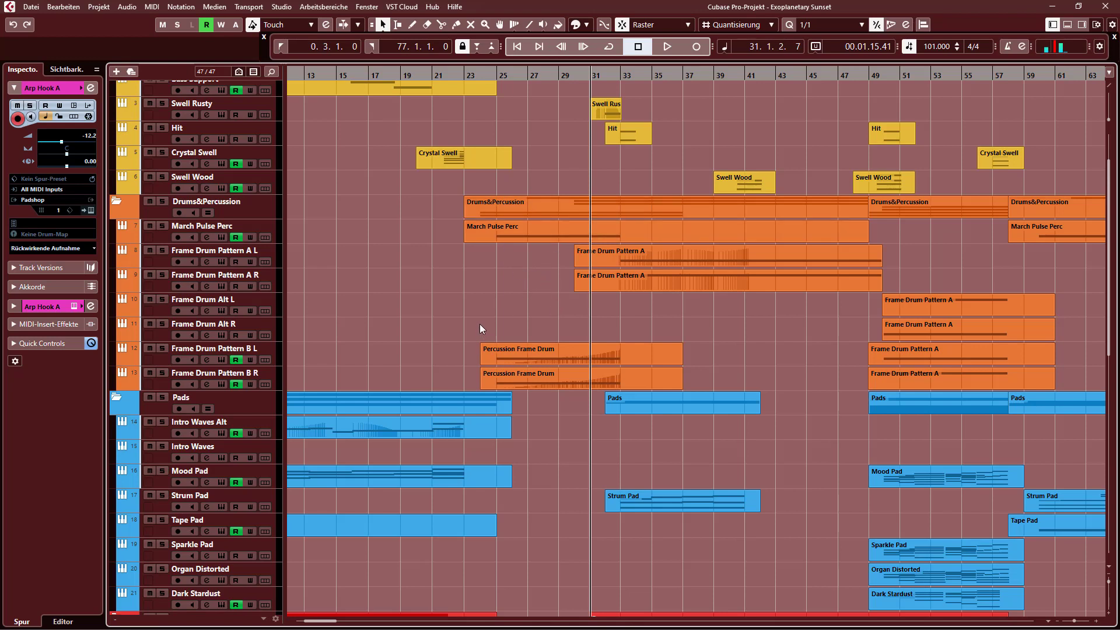
click(501, 385)
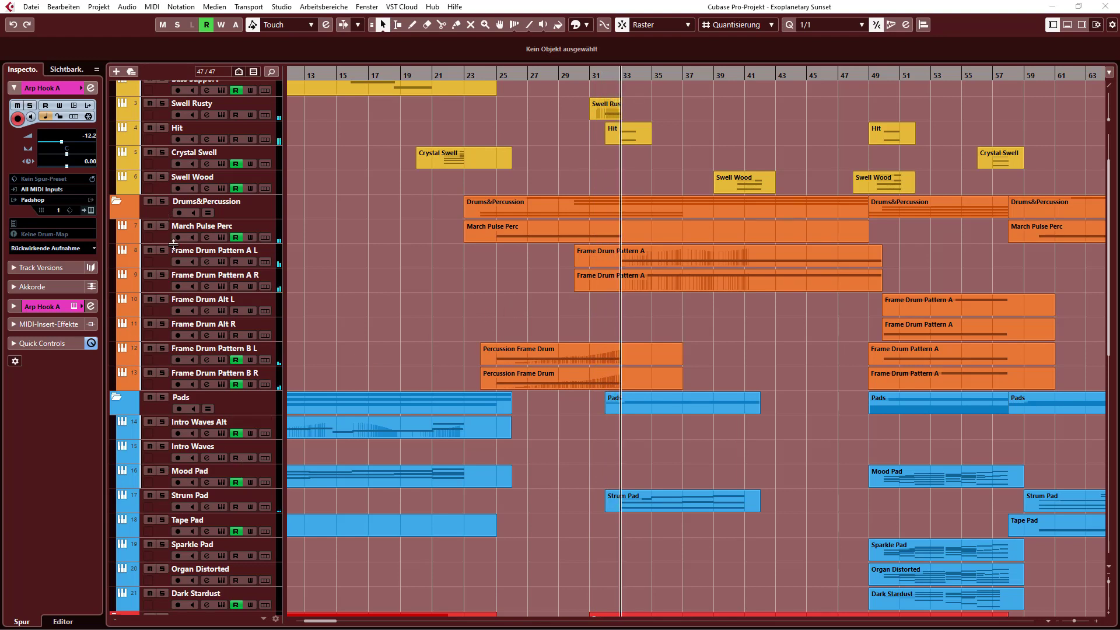
Solo and select the Frame Drum Pattern A L track, and toggle record enable on Frame Drum Pattern A R.
click(164, 251)
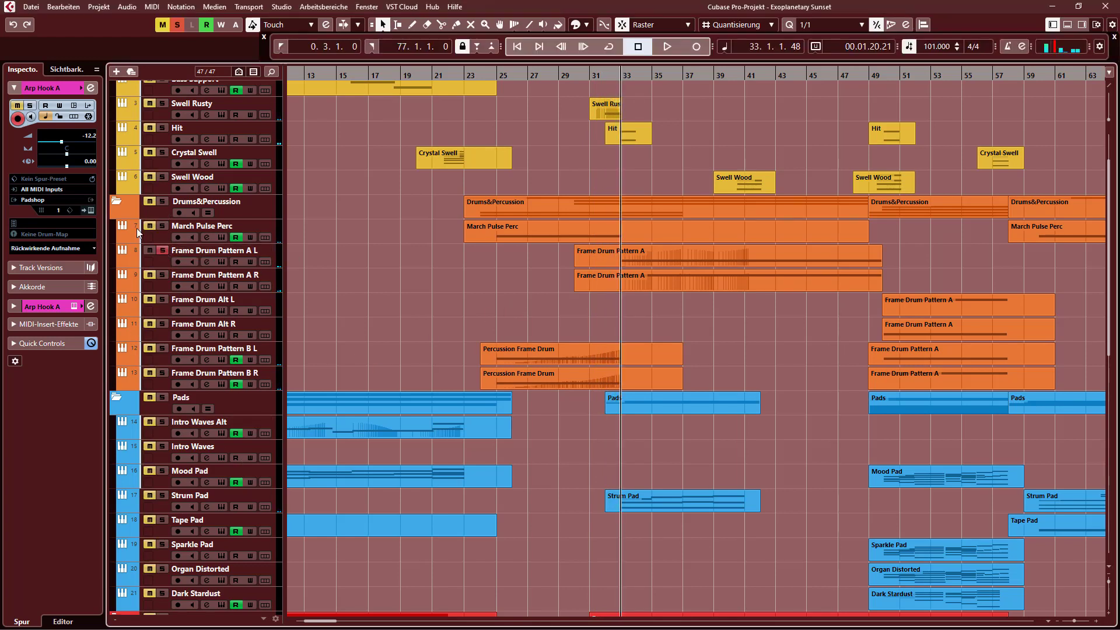
click(255, 251)
key(F2)
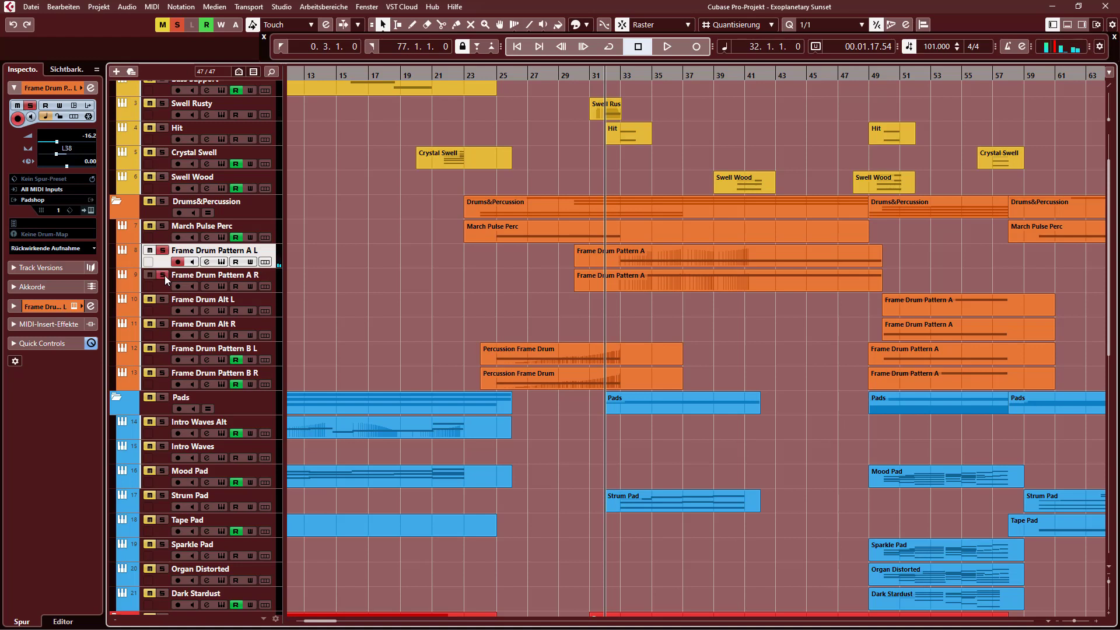
click(178, 287)
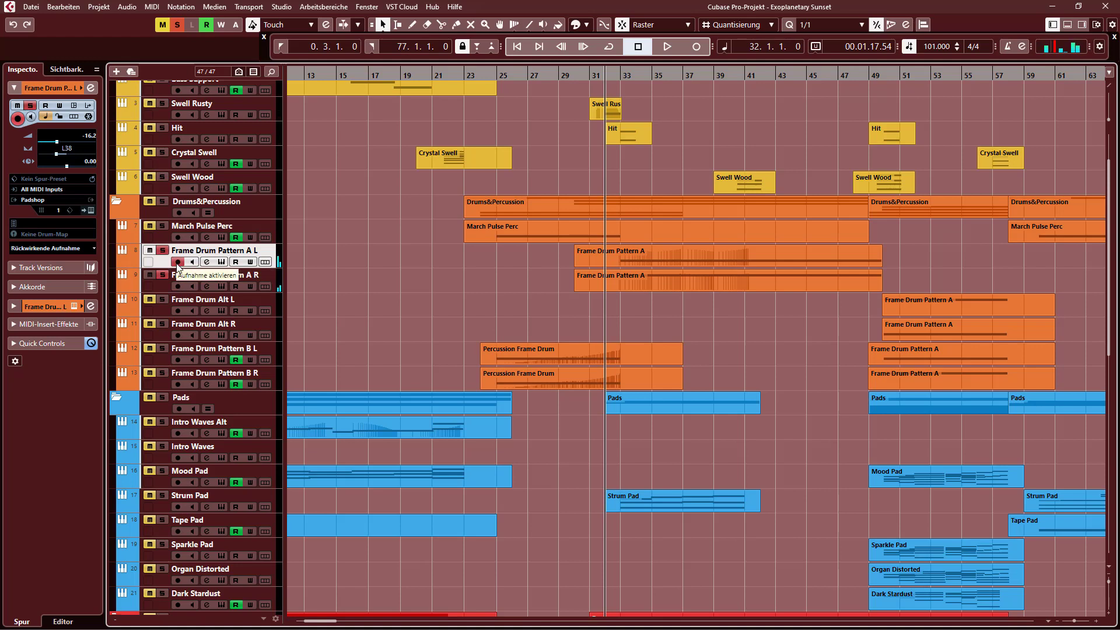
click(177, 285)
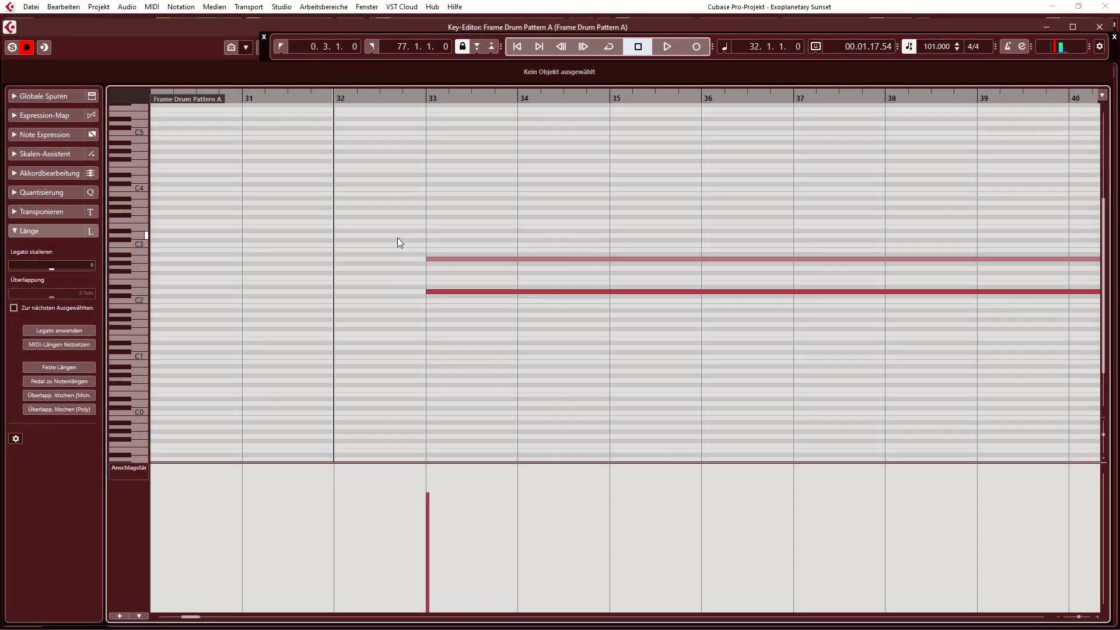
Select the A2 note and then the D2 note starting at bar 33 of the Frame Drum Pattern A part.
drag(398, 238, 499, 269)
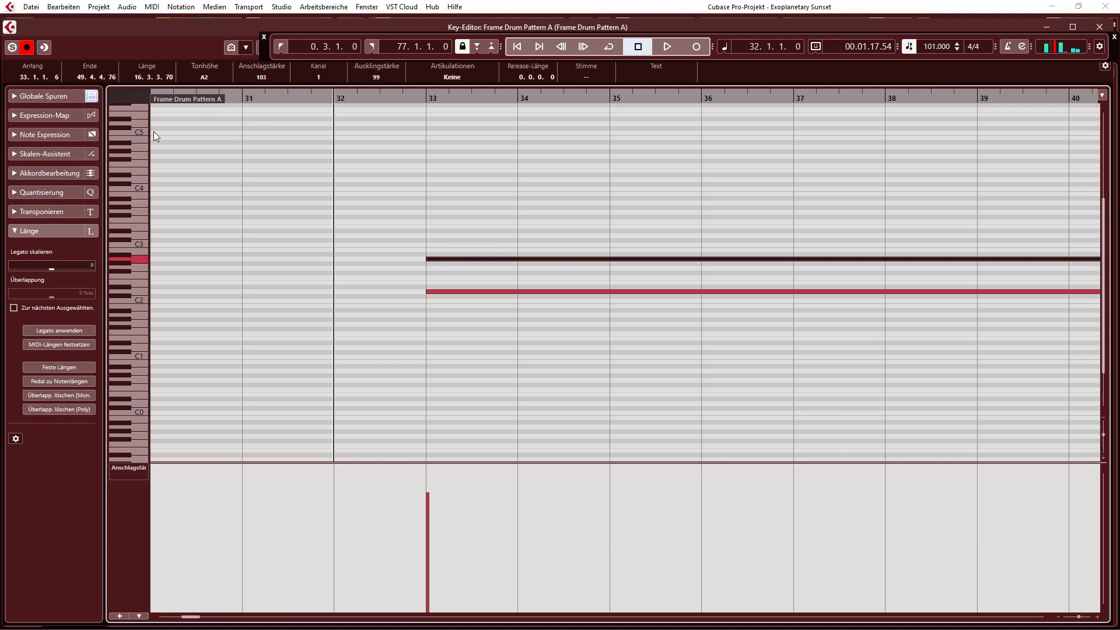
drag(407, 274, 506, 308)
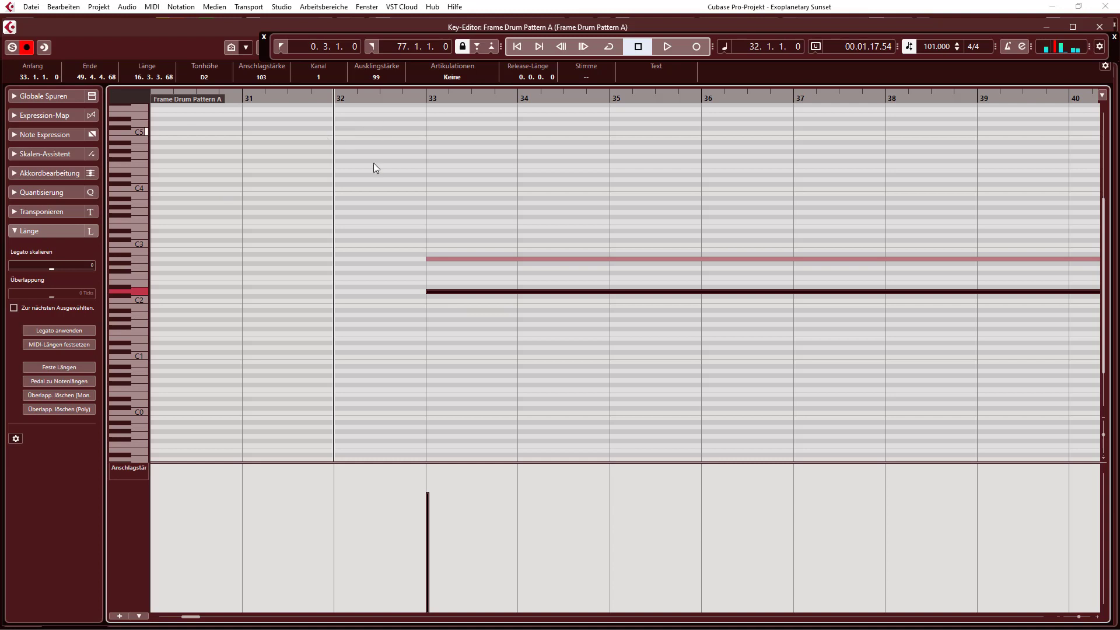
Play the Frame Drum Pattern A part from bar 32 in the Key Editor, stop playback, and close the editor.
key(space)
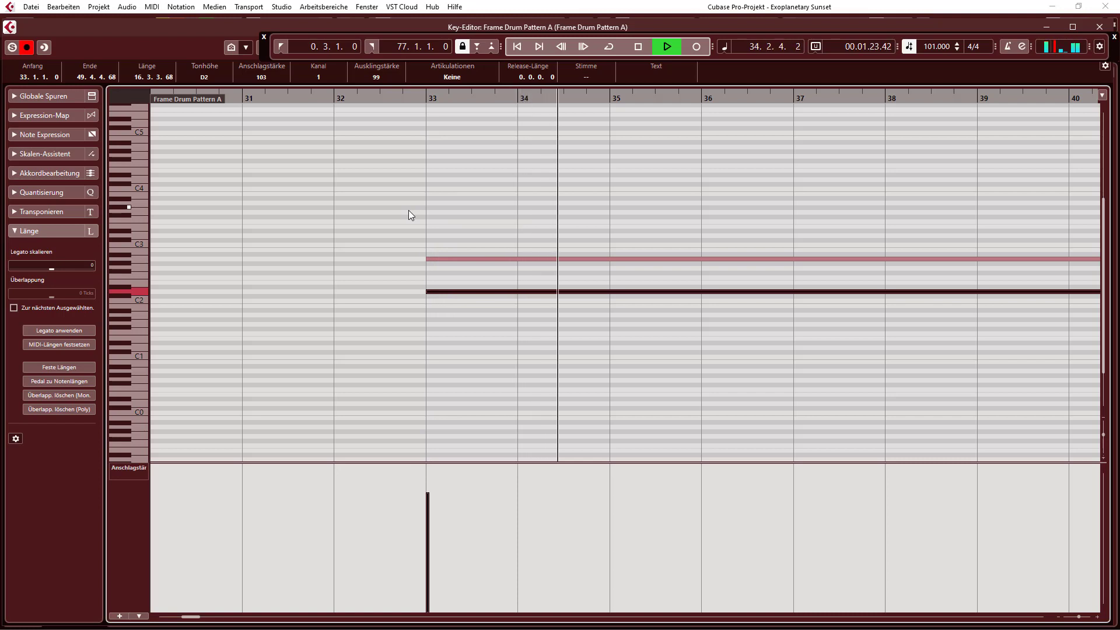
key(space)
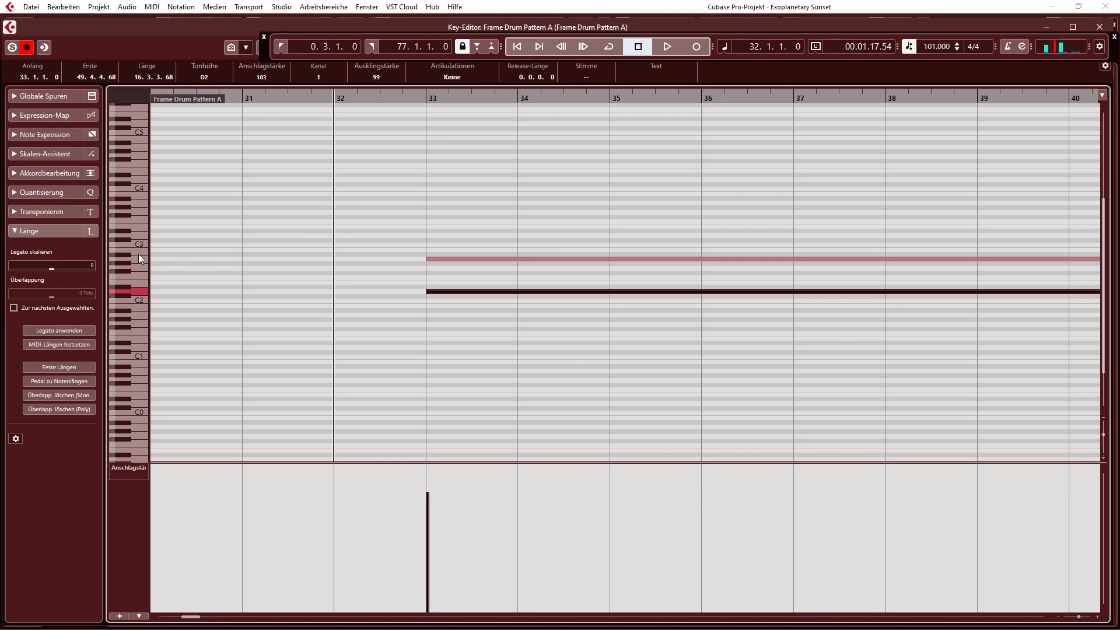
key(ctrl+w)
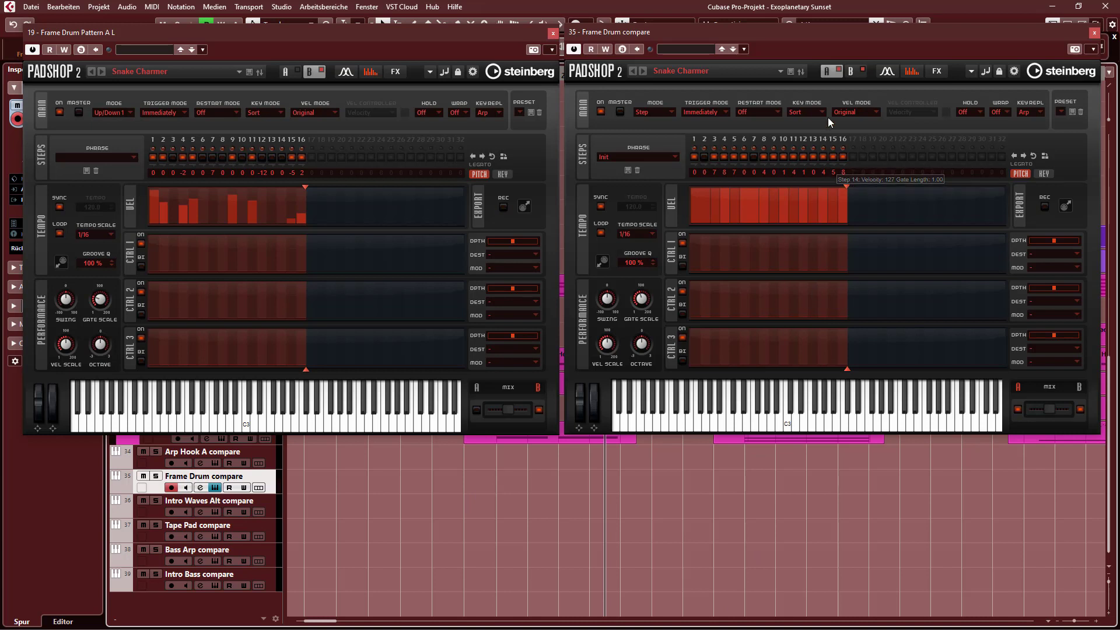
Select layer A in the Frame Drum compare instrument and audition a note of the Snake Charmer patch on Frame Drum Alt L.
click(841, 70)
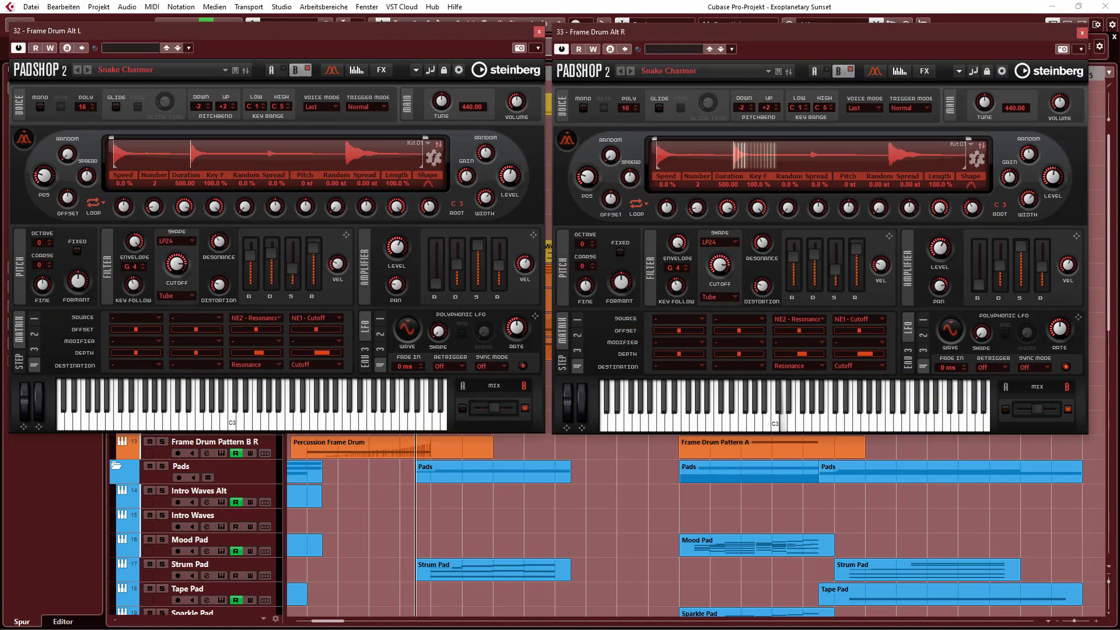
click(239, 420)
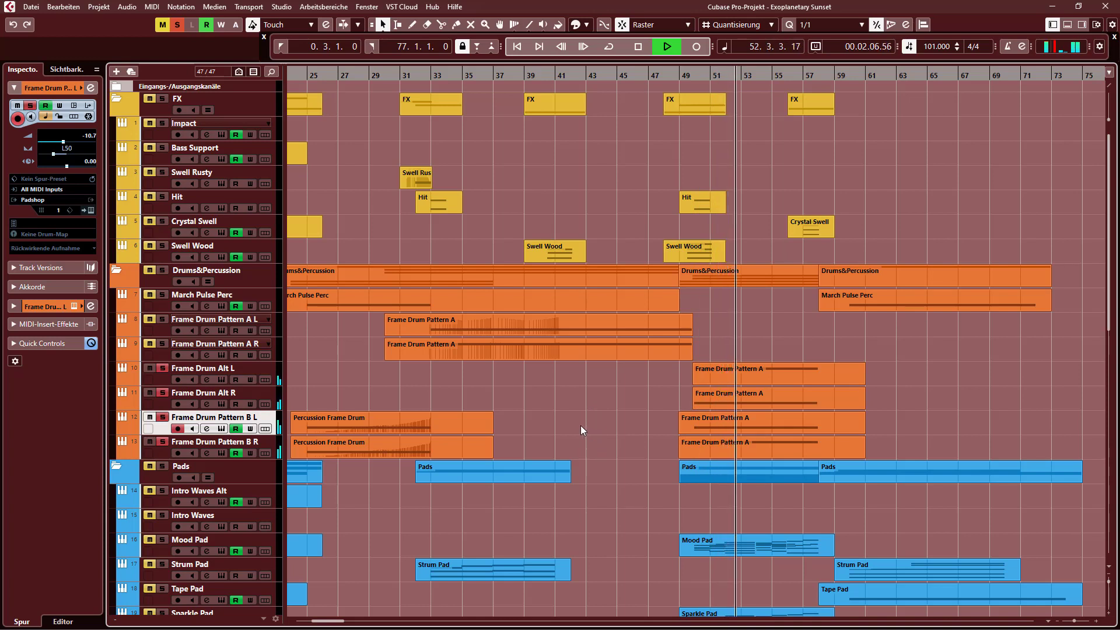
Play the frame drum section from bar 52, compare it with Frame Drum Alt L and R muted, and unmute both after stopping.
key(space)
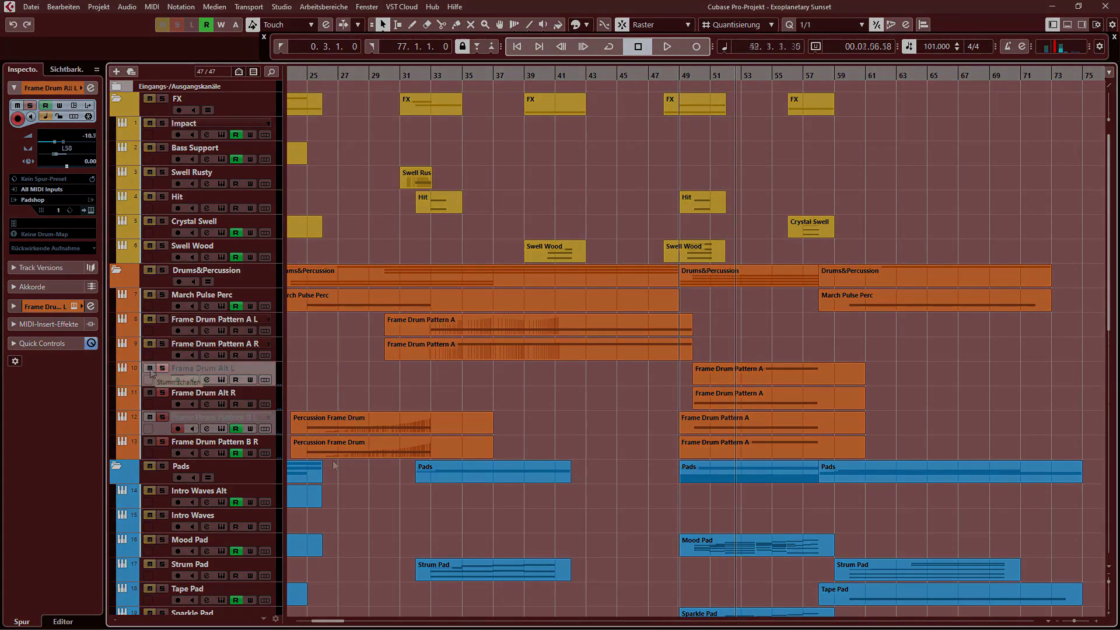
key(space)
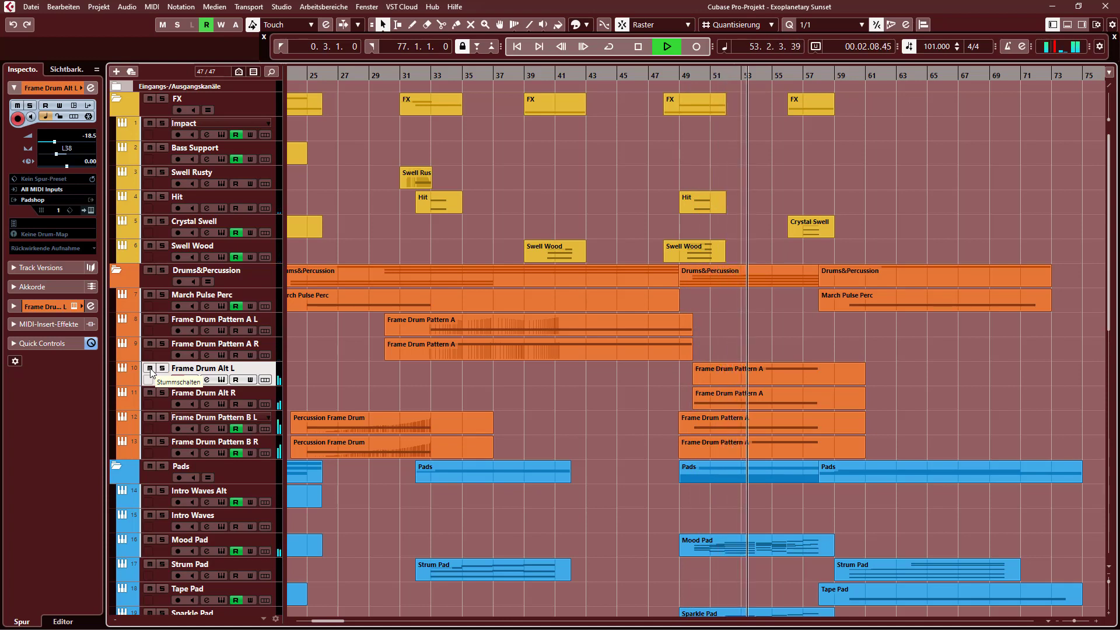
click(150, 368)
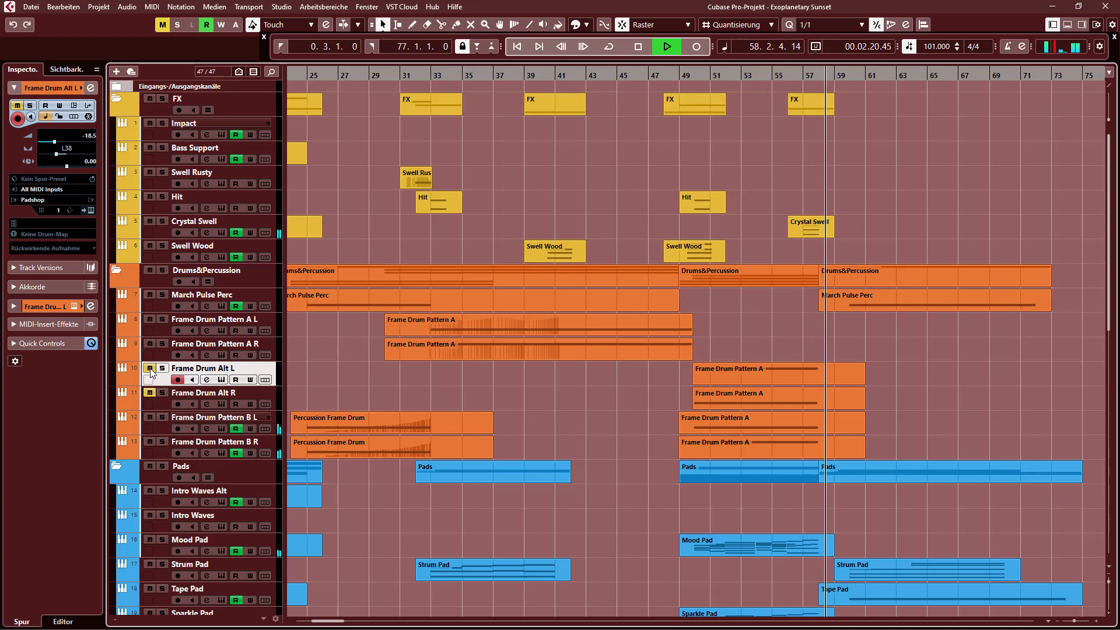
key(space)
click(150, 369)
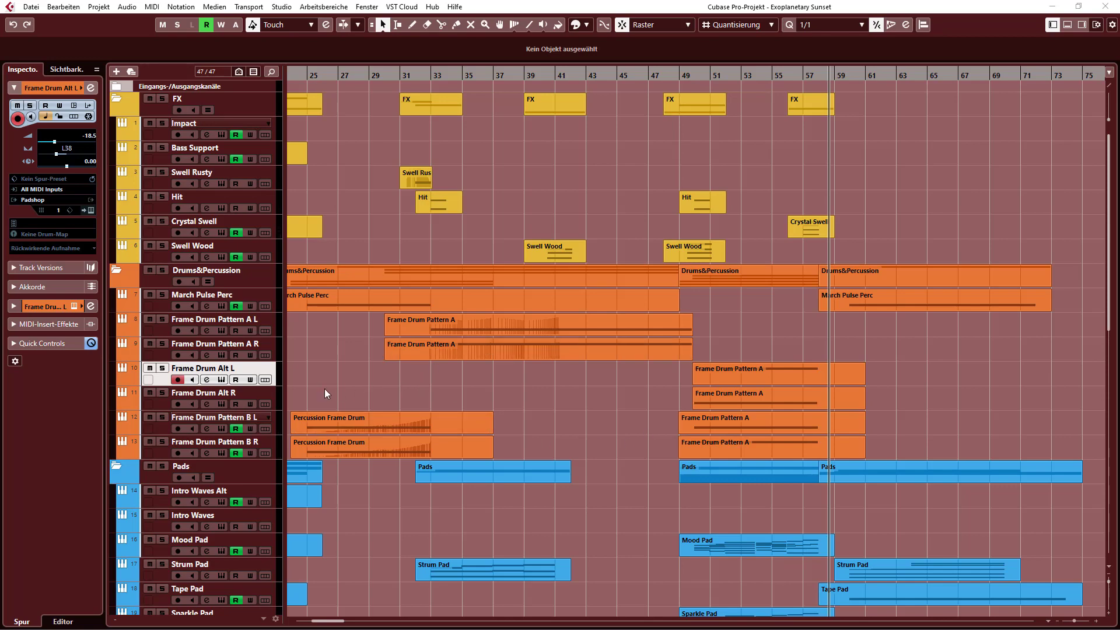
Stop the soloed intro pads, return the cursor to the project start, and hide the Mood Pad and Tape Pad instrument windows.
click(332, 362)
scroll(516, 318, left, 6)
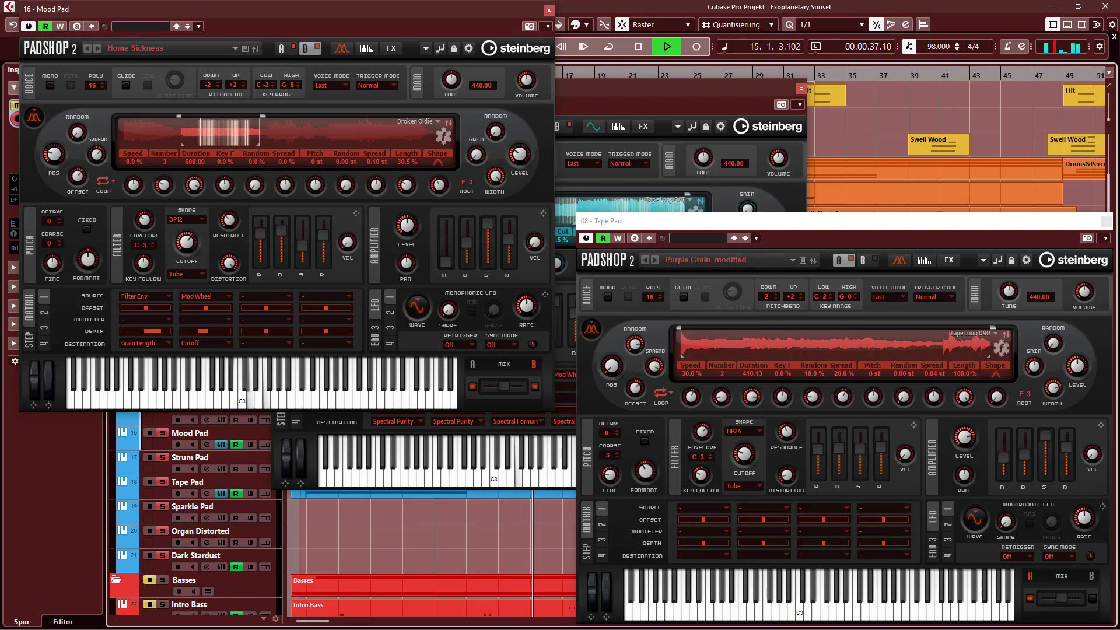
key(space)
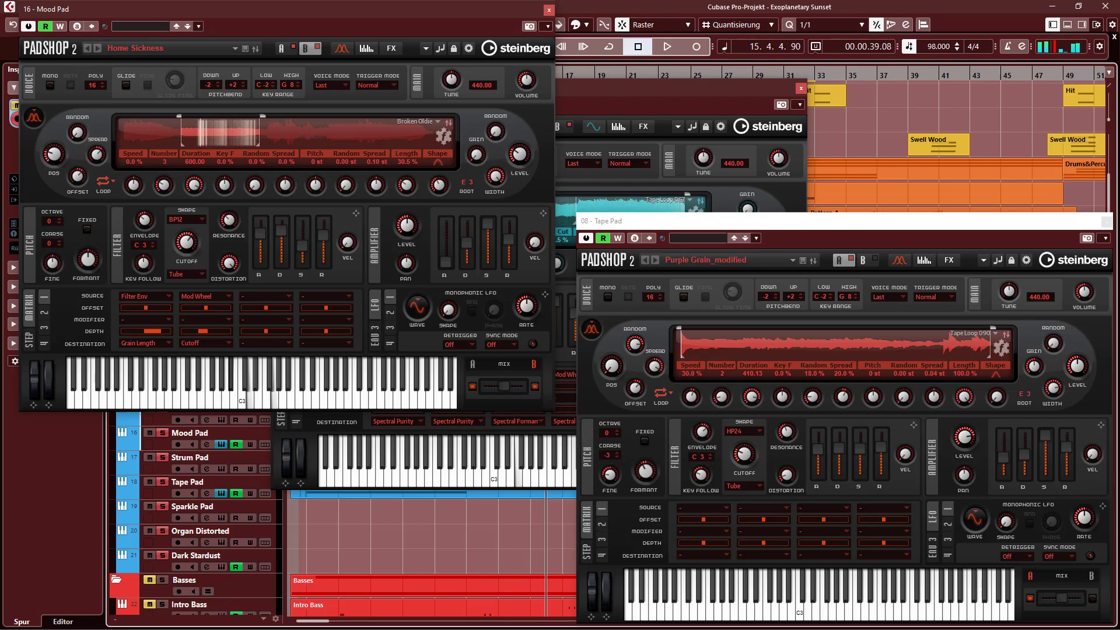
key(Home)
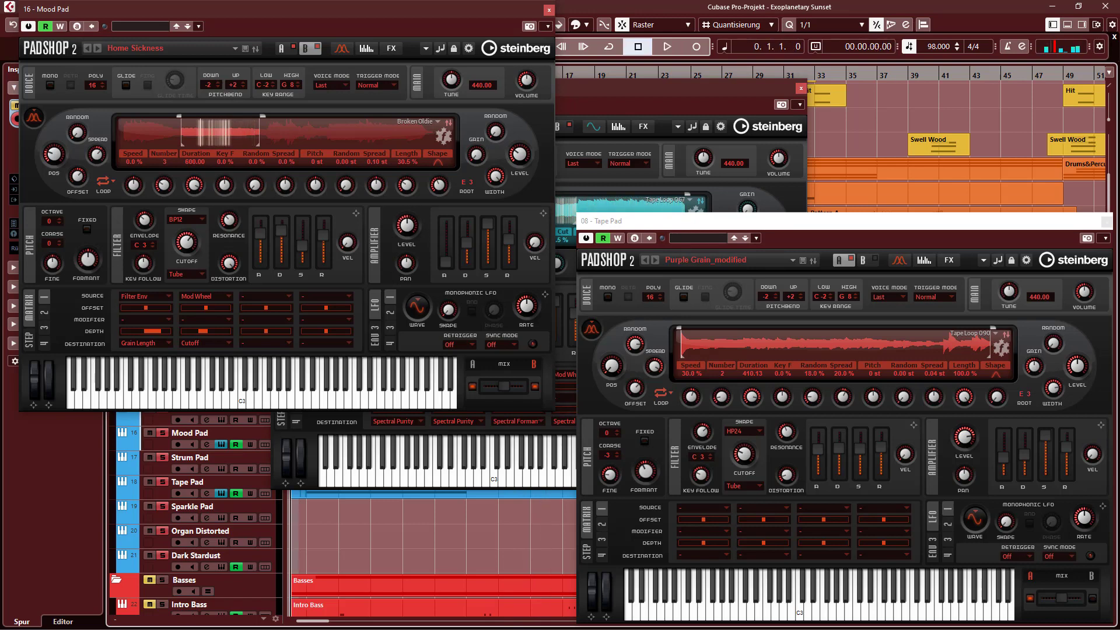
key(alt+Tab)
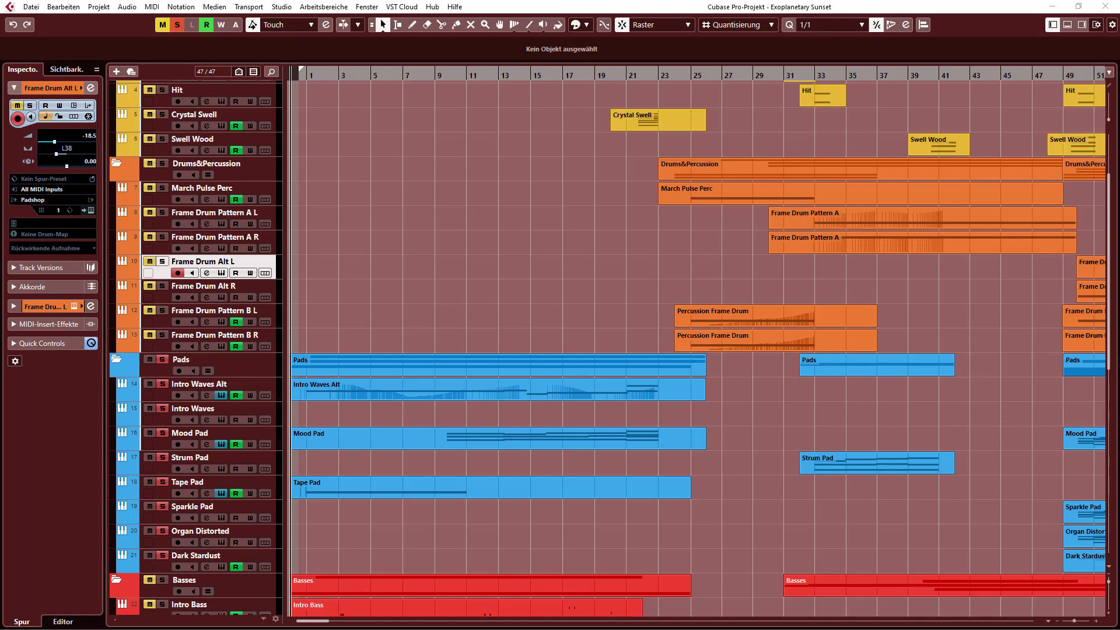
click(394, 273)
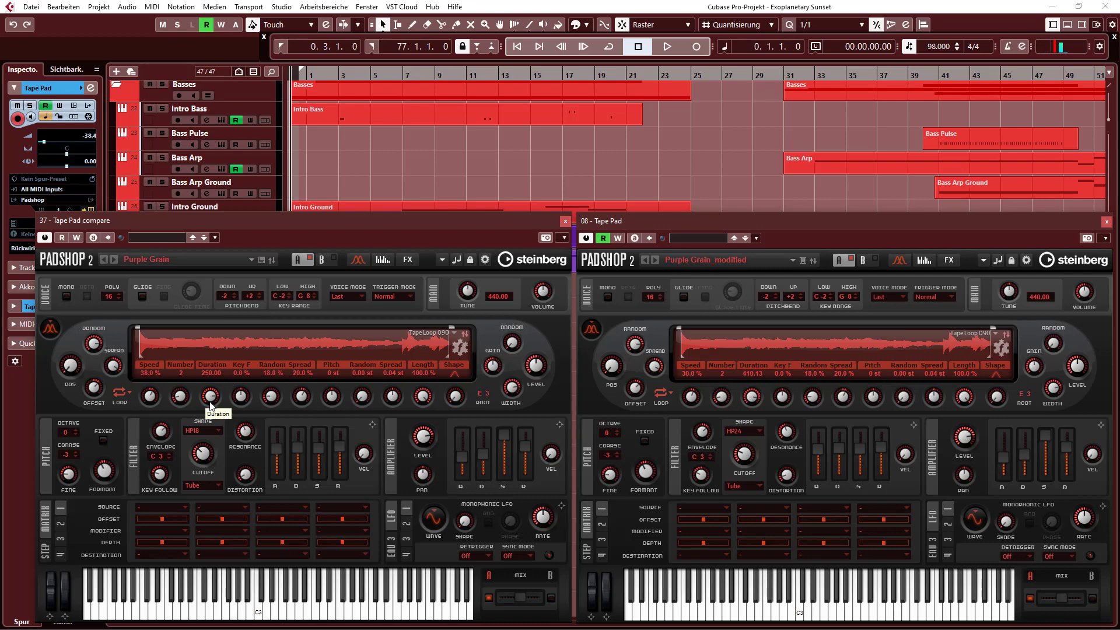
Audition a note of the Purple Grain_modified patch on Tape Pad and the original Purple Grain patch on Tape Pad compare.
click(807, 611)
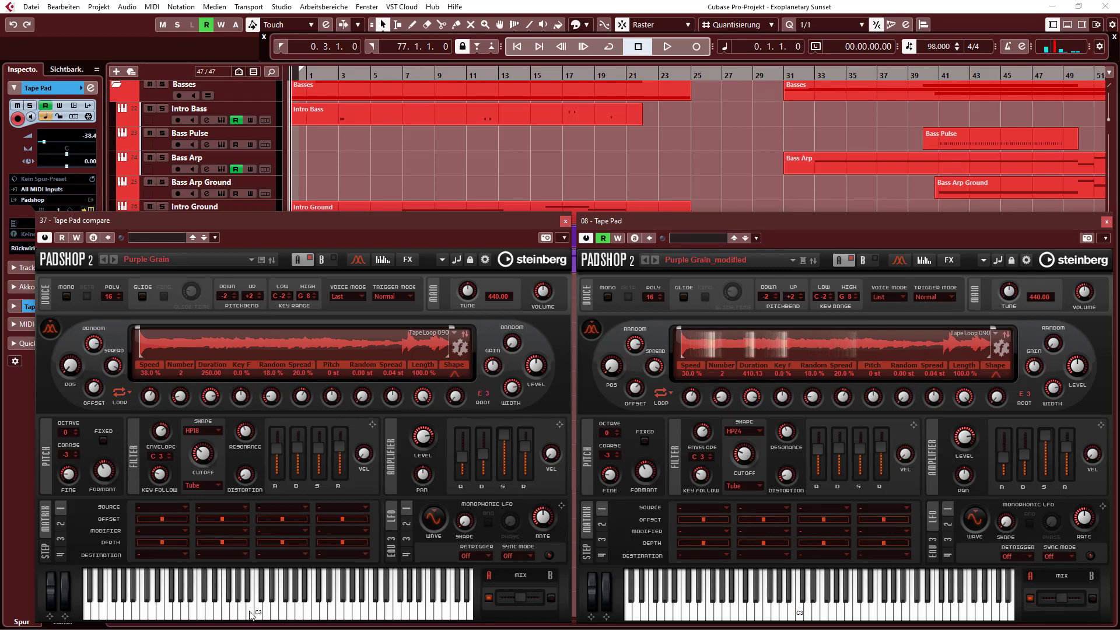
click(270, 612)
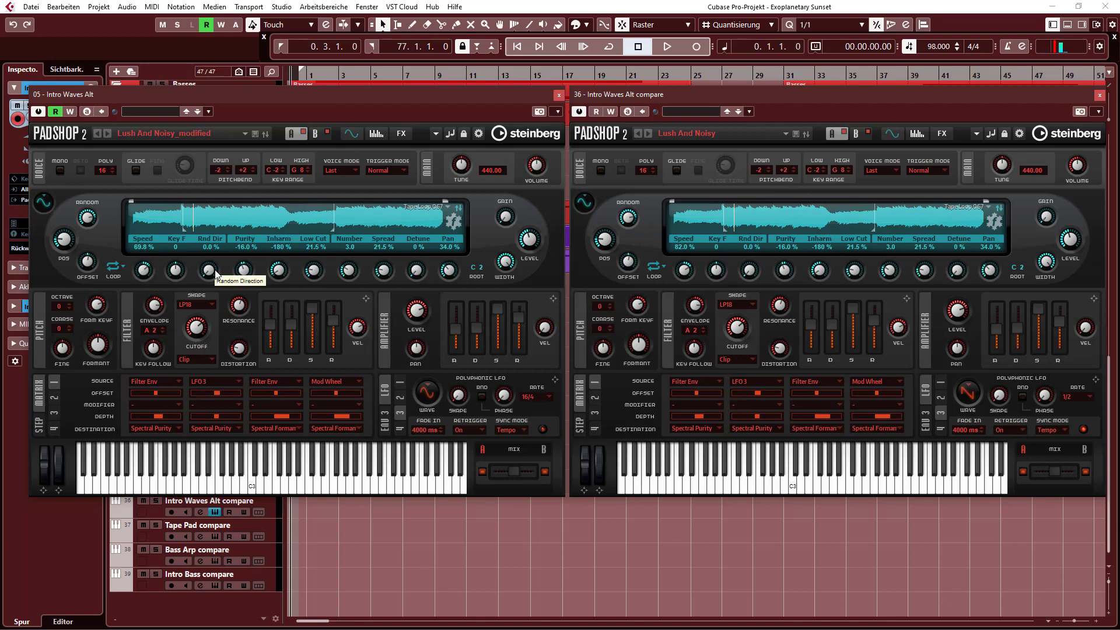
Play the intro while watching the Lush And Noisy_modified patch of Intro Waves Alt, and stop playback.
click(474, 503)
key(space)
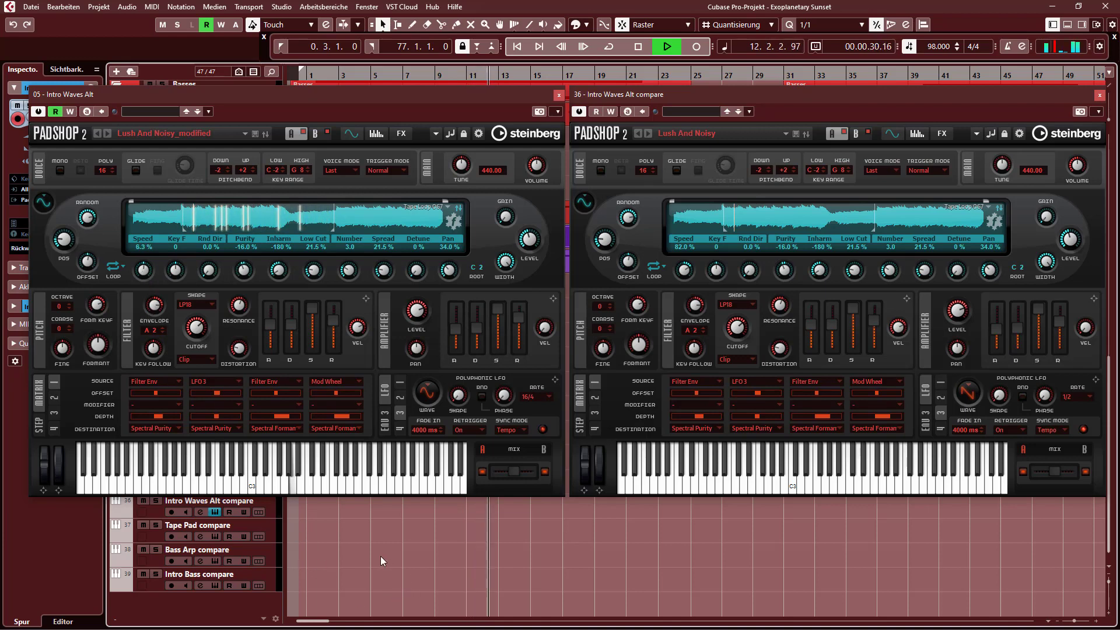
key(space)
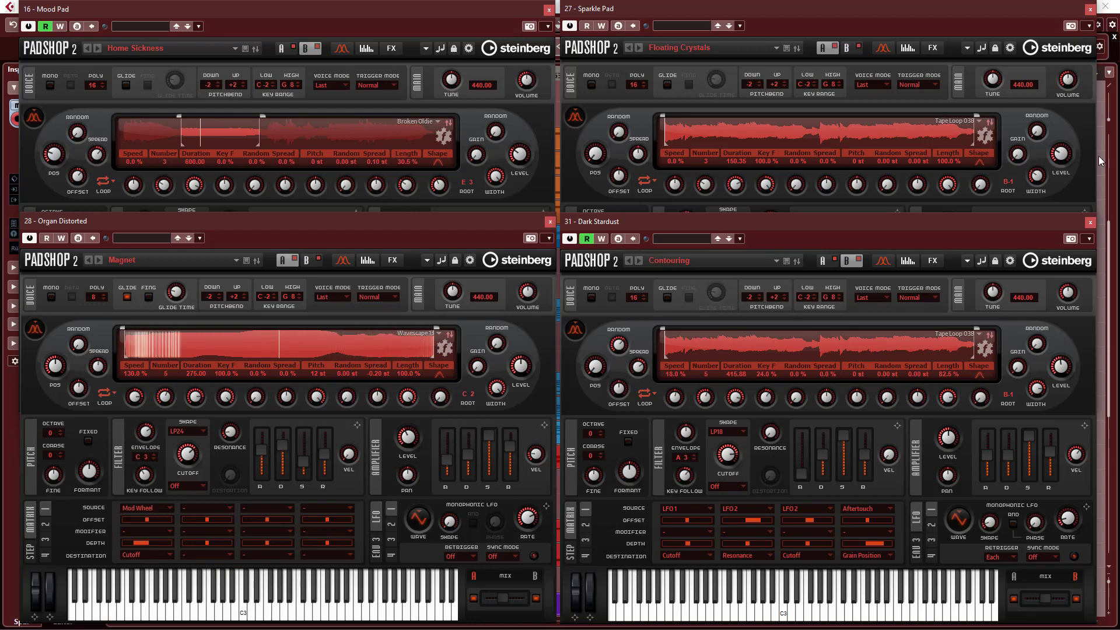
Bring the Sparkle Pad and Mood Pad instrument windows to the front.
click(903, 11)
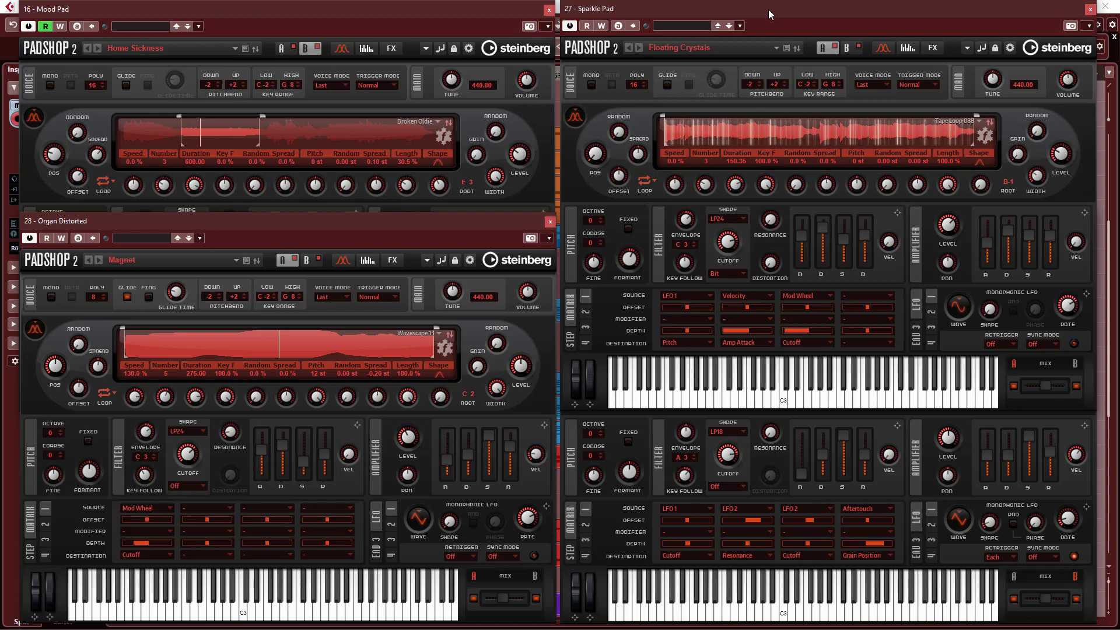
click(387, 17)
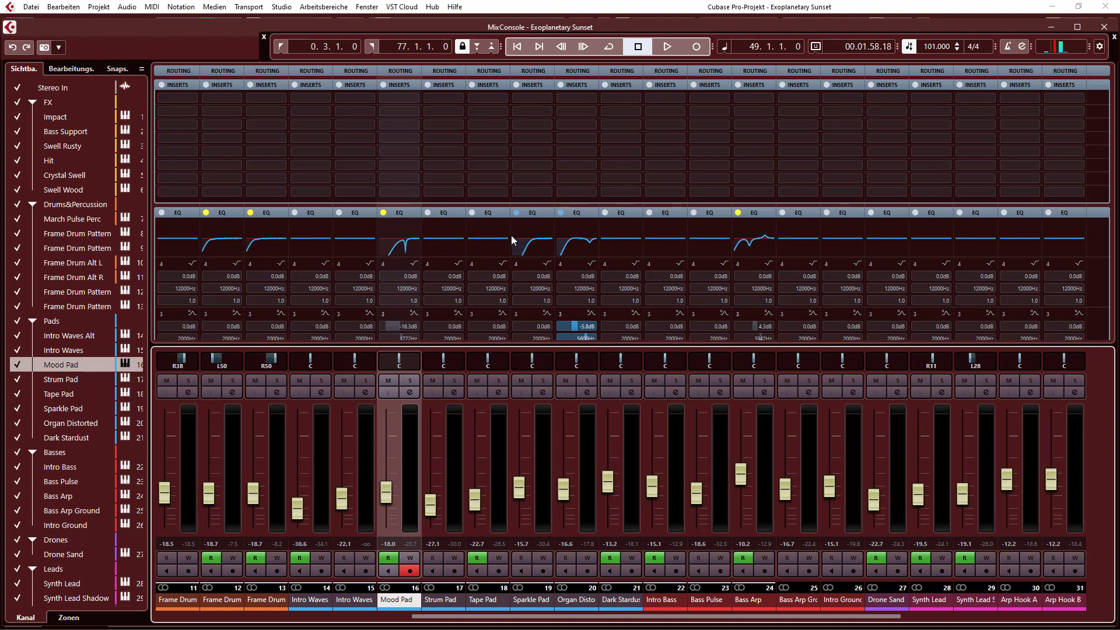
Close the MixConsole and open the Mood Pad, Sparkle Pad, Organ Distorted and Dark Stardust parts together in the Key Editor.
click(1104, 26)
drag(430, 314, 564, 434)
double_click(529, 301)
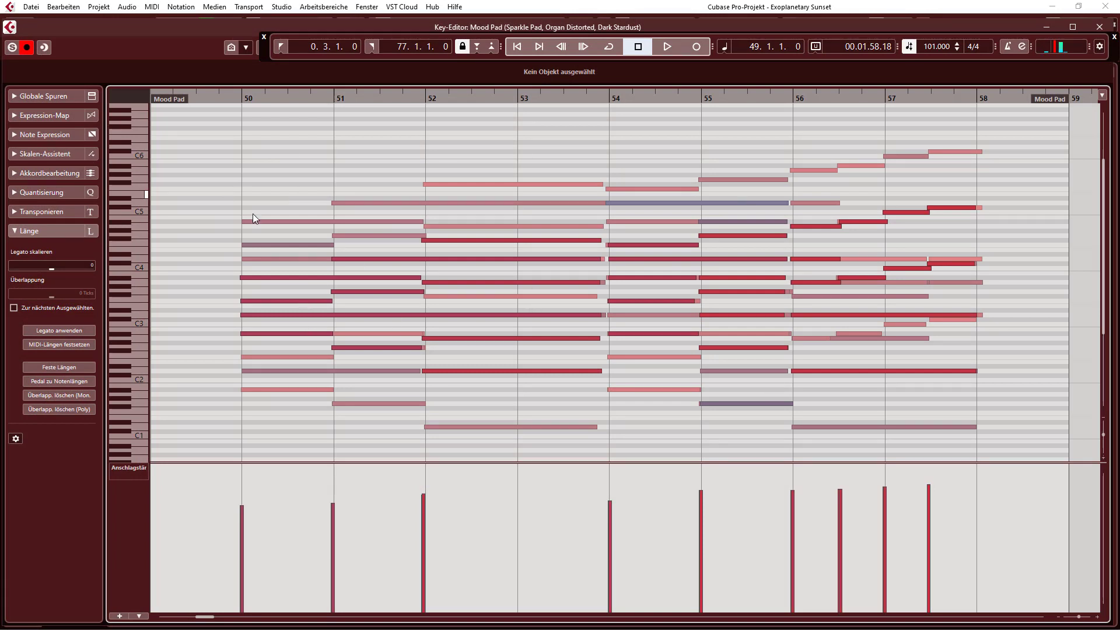
Solo the four pad parts in the Key Editor and play them from the middle of bar 49.
click(196, 93)
click(12, 48)
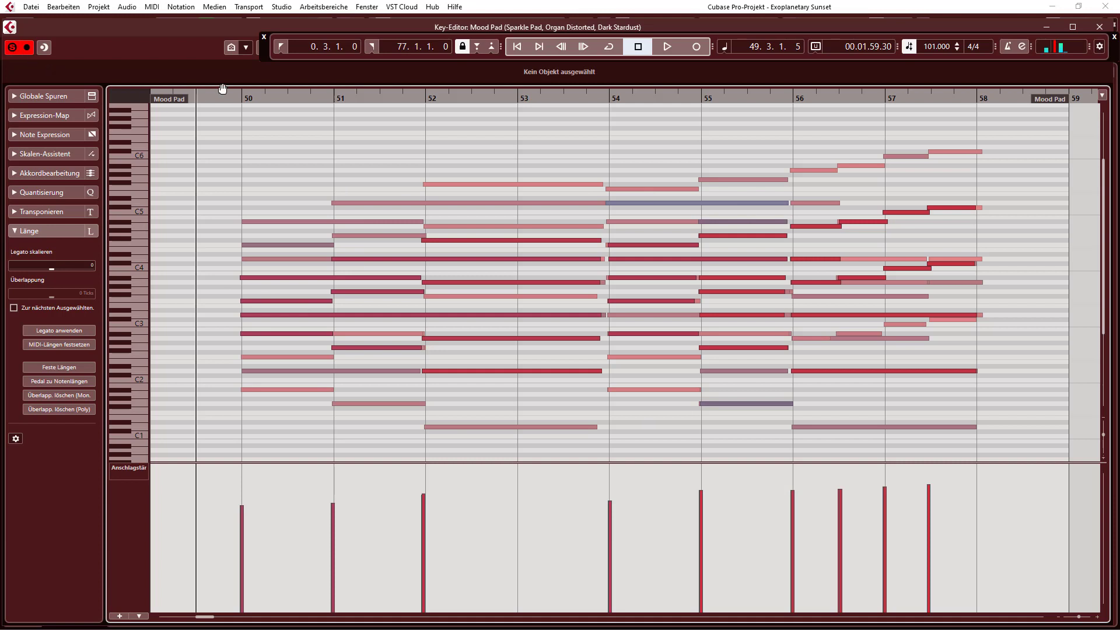
key(space)
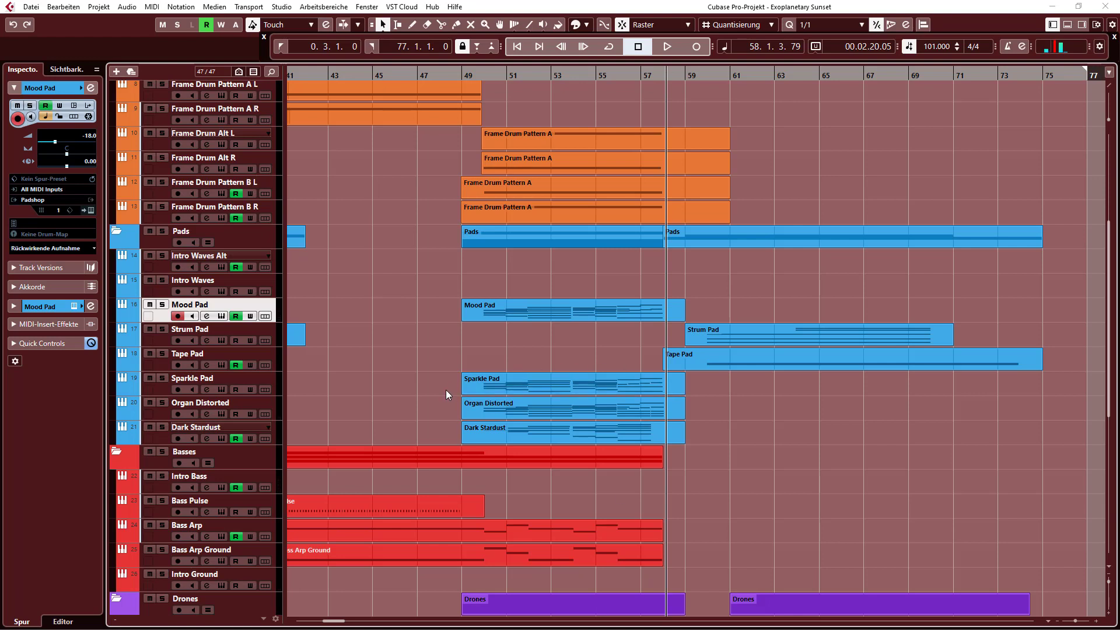
Stop playback of the soloed Bass Arp track and close the Bass Arp and Bass Arp compare instrument windows.
drag(363, 347, 599, 363)
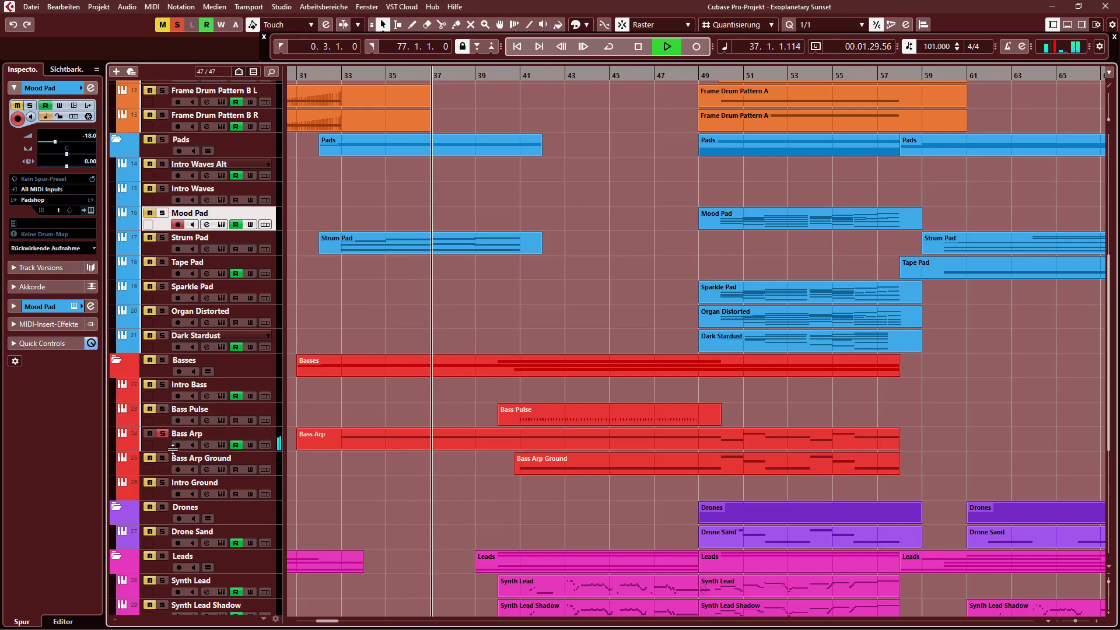
key(space)
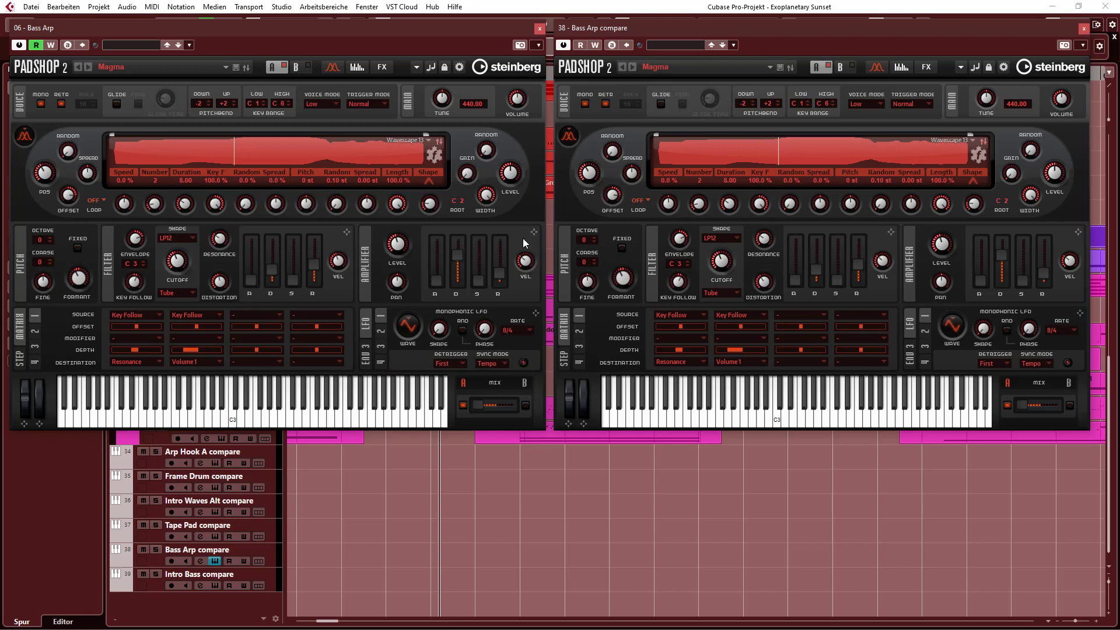
click(539, 29)
click(1084, 29)
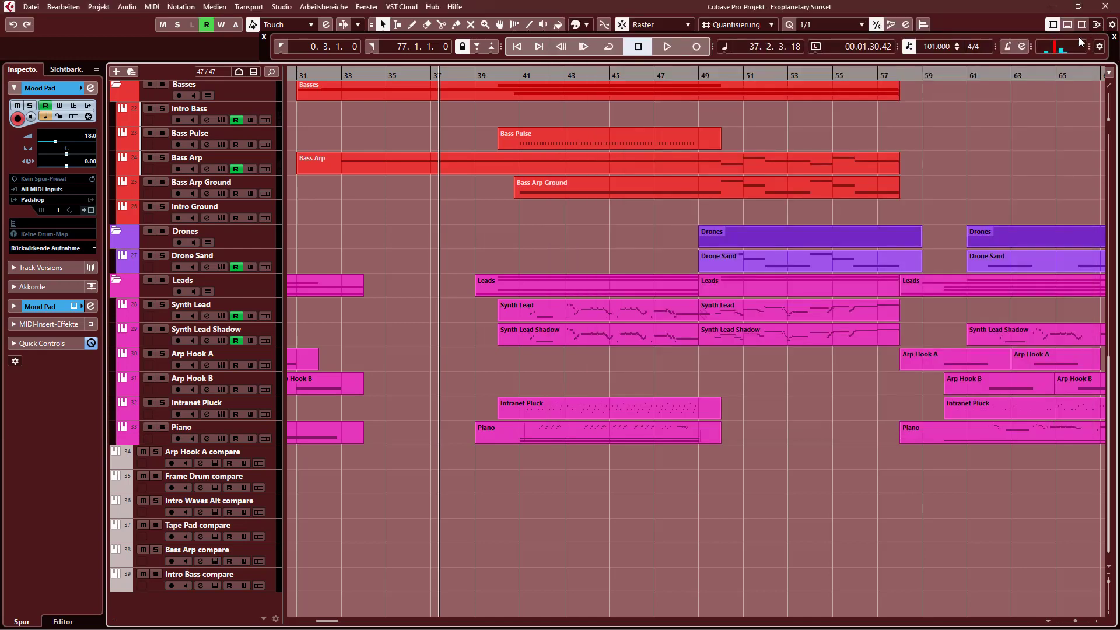
Place the cursor at bar 49 and open the Bass Arp and Bass Arp Ground parts together in the Key Editor.
scroll(585, 223, up, 4)
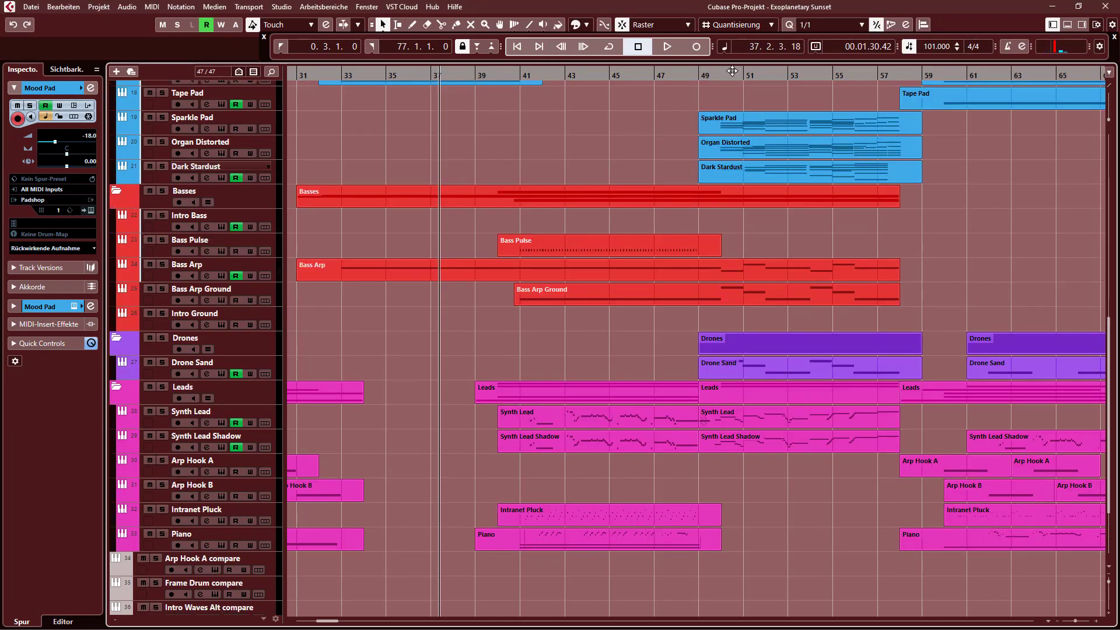
click(699, 73)
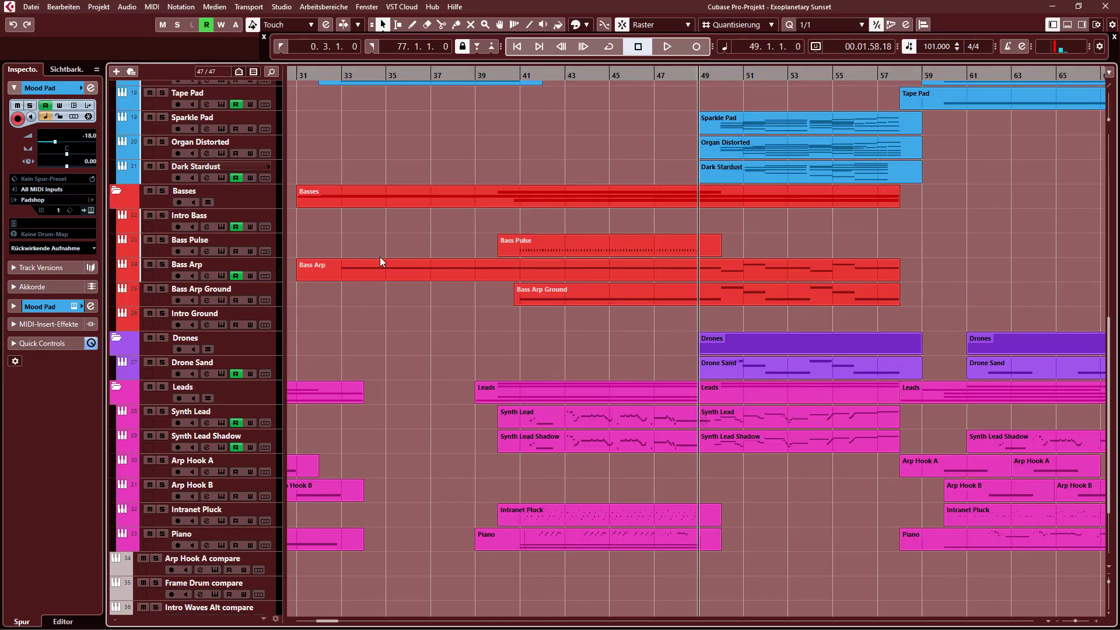
drag(584, 318, 698, 275)
double_click(698, 274)
Play the soloed Bass Arp and Bass Arp Ground notes from bar 49 into bar 56, and close the Key Editor after stopping.
key(space)
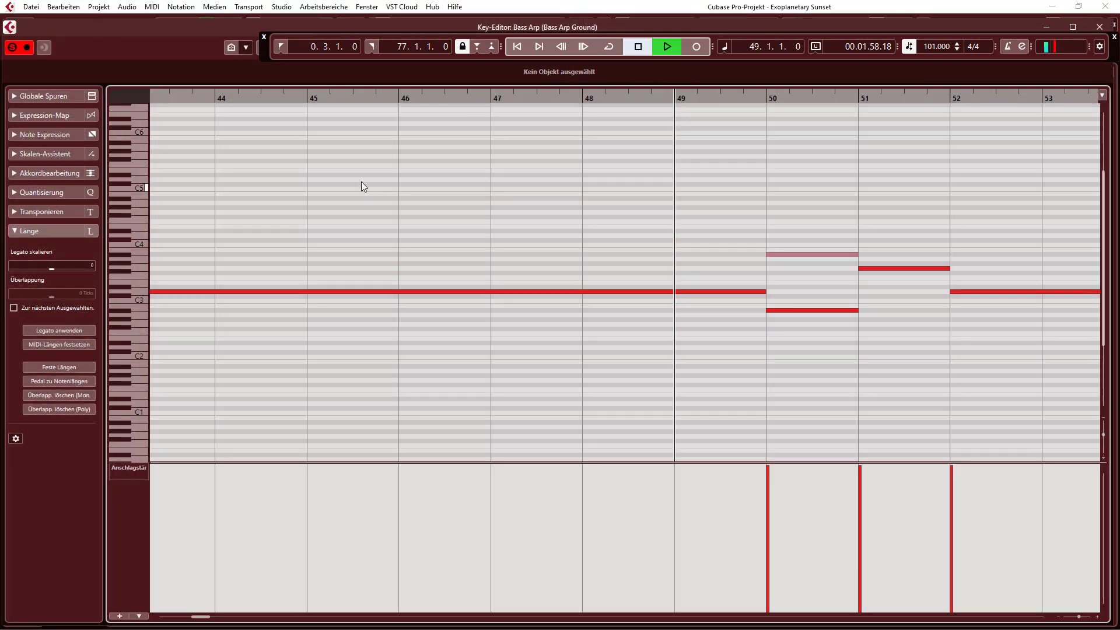
drag(957, 213, 600, 216)
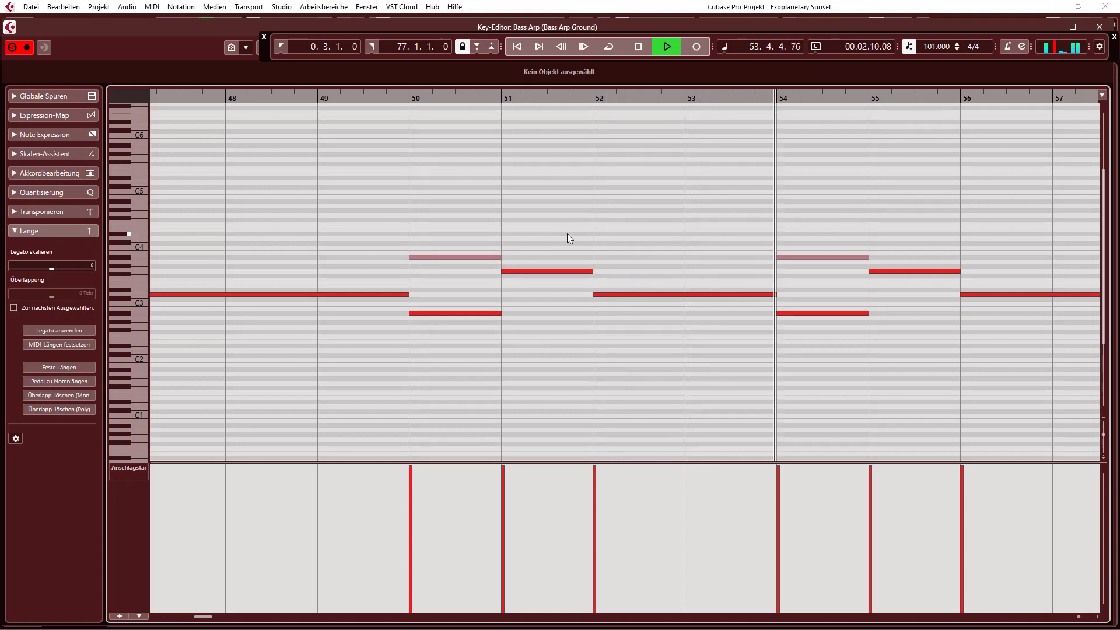
scroll(871, 207, right, 5)
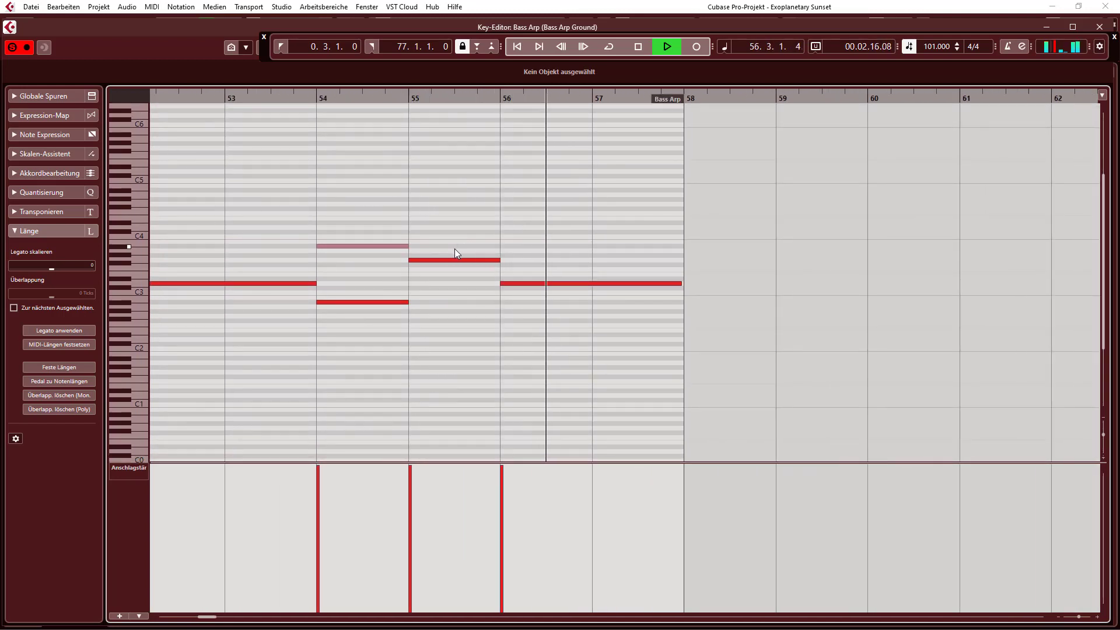
key(space)
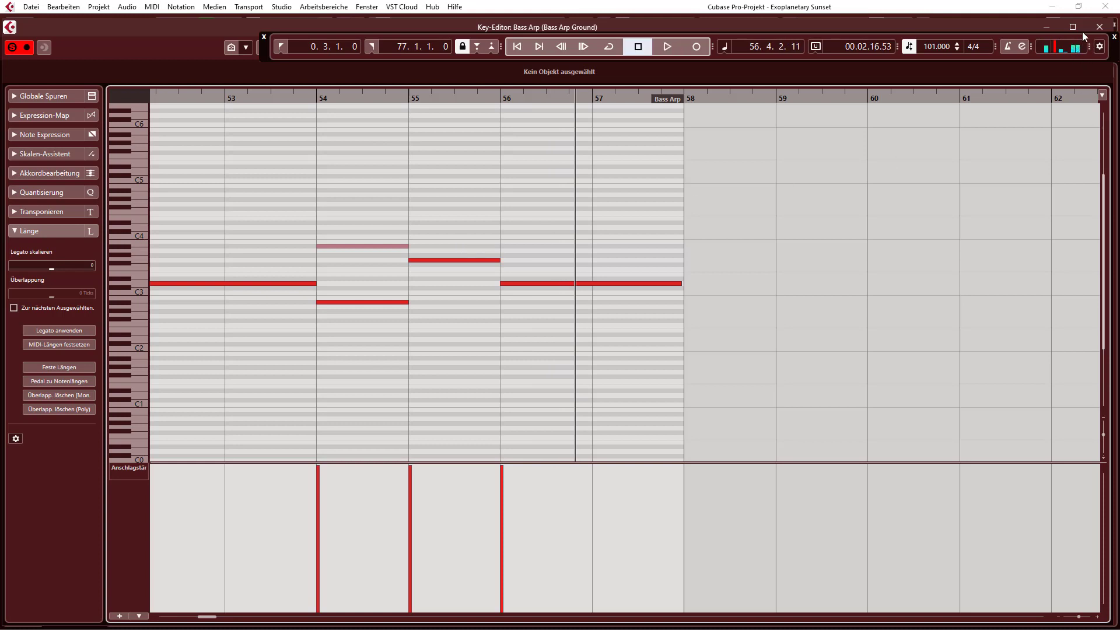
click(1096, 28)
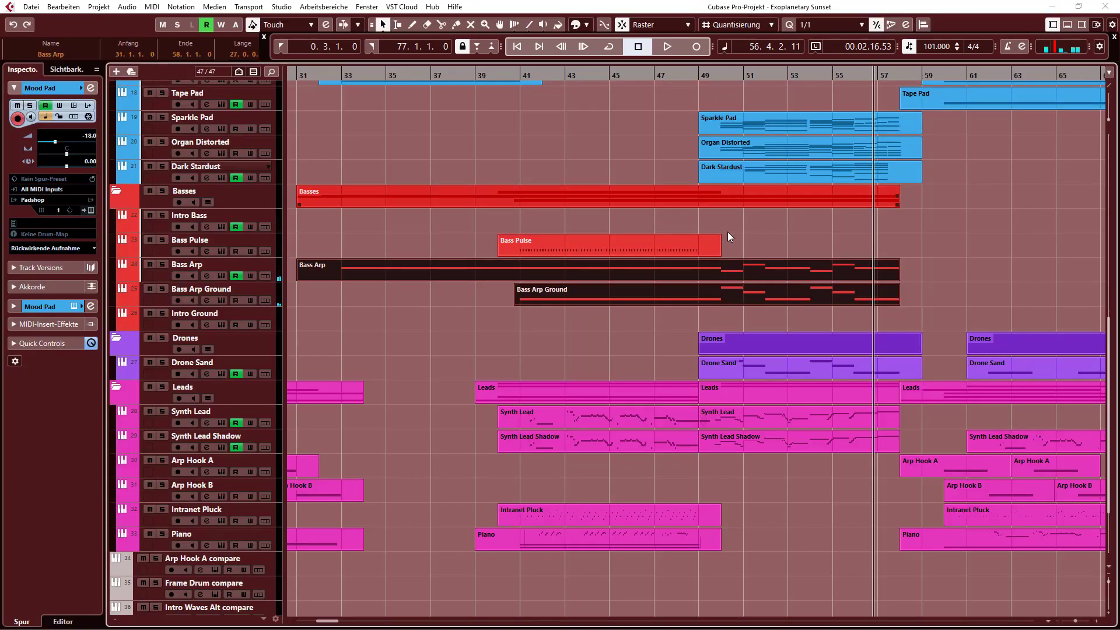
Select the Bass Arp Ground track and then the Bass Arp track.
click(254, 290)
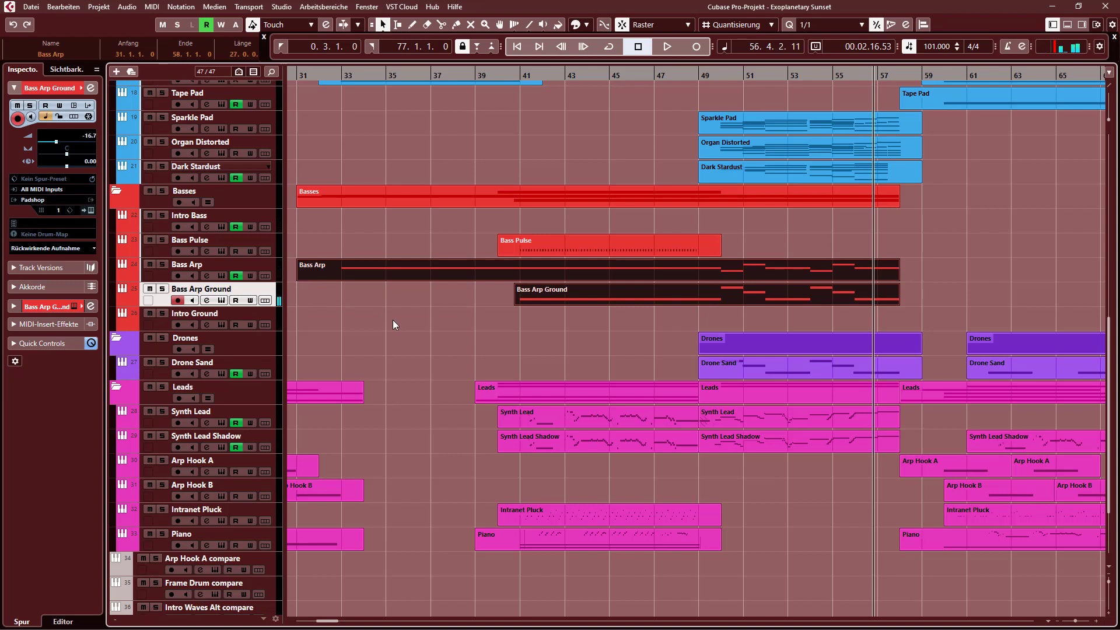
click(257, 266)
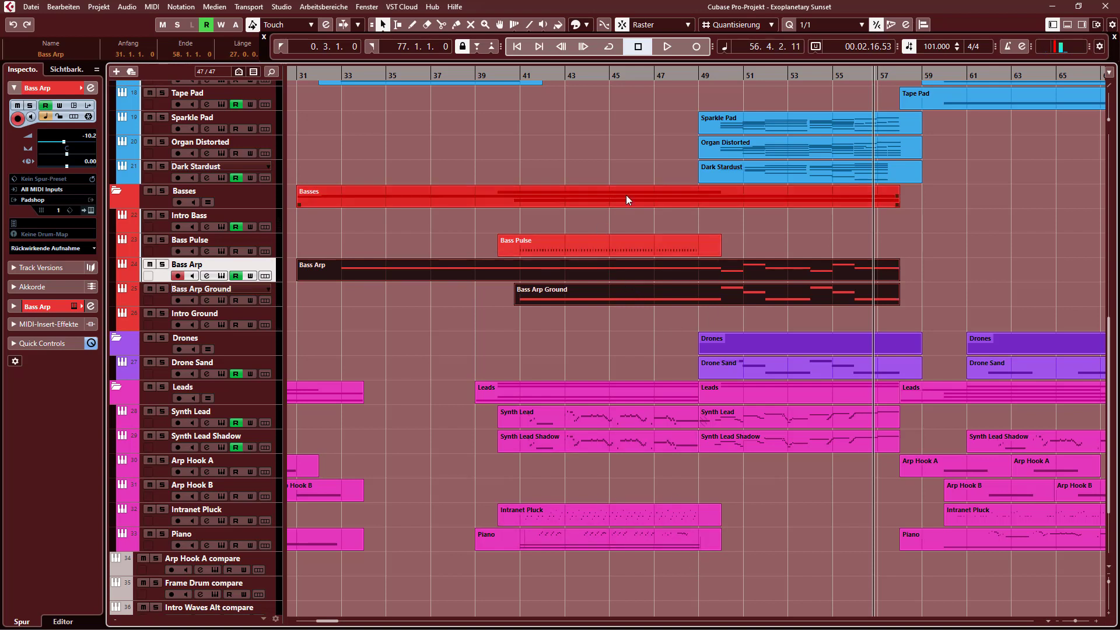
Play the Synth Lead part from bar 49 in the Key Editor beside its Padshop 2 instrument, and close the editor after stopping.
click(699, 76)
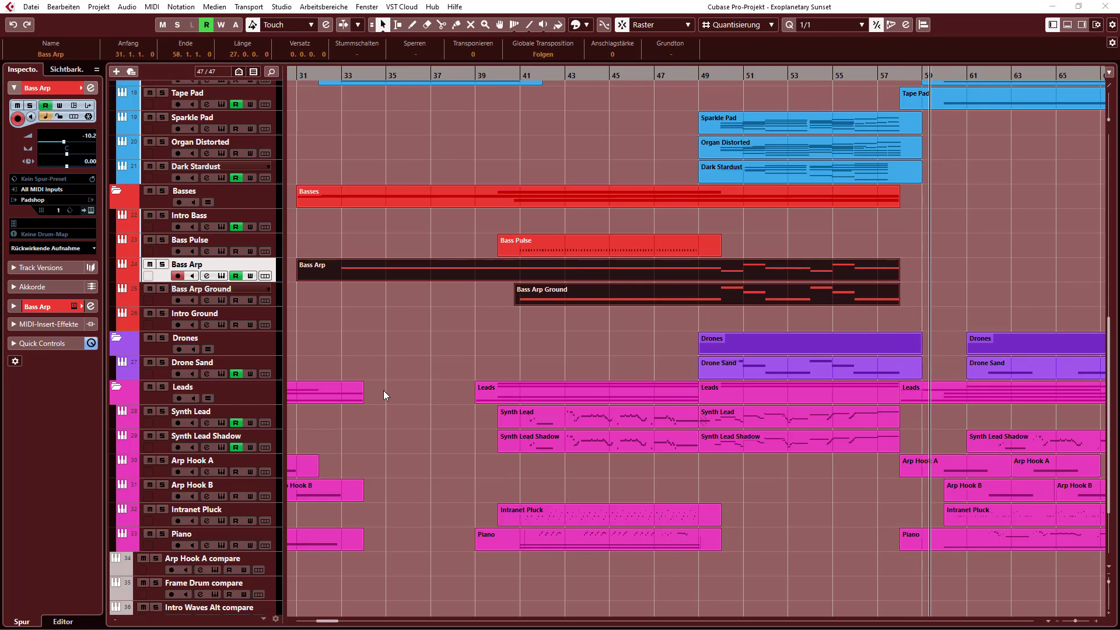
scroll(361, 386, down, 3)
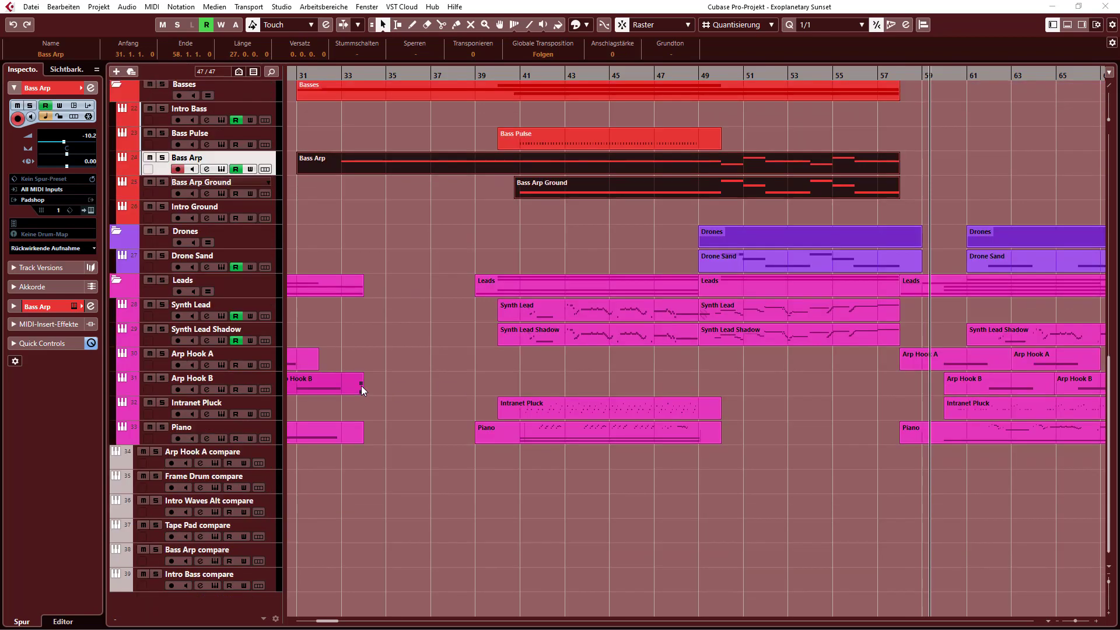
click(362, 386)
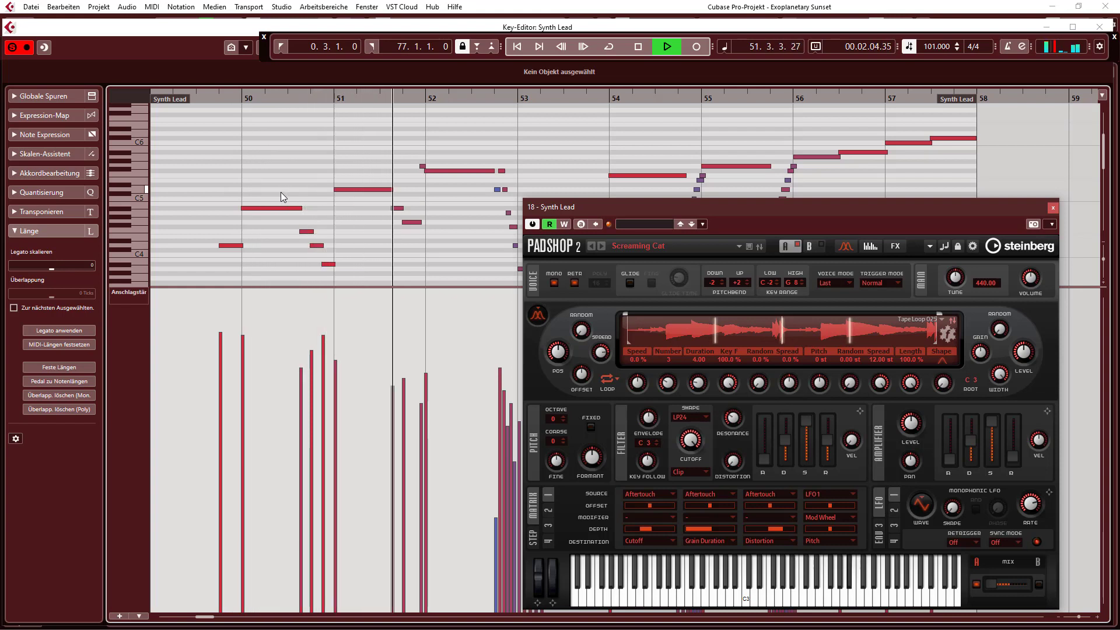
click(642, 46)
click(1098, 27)
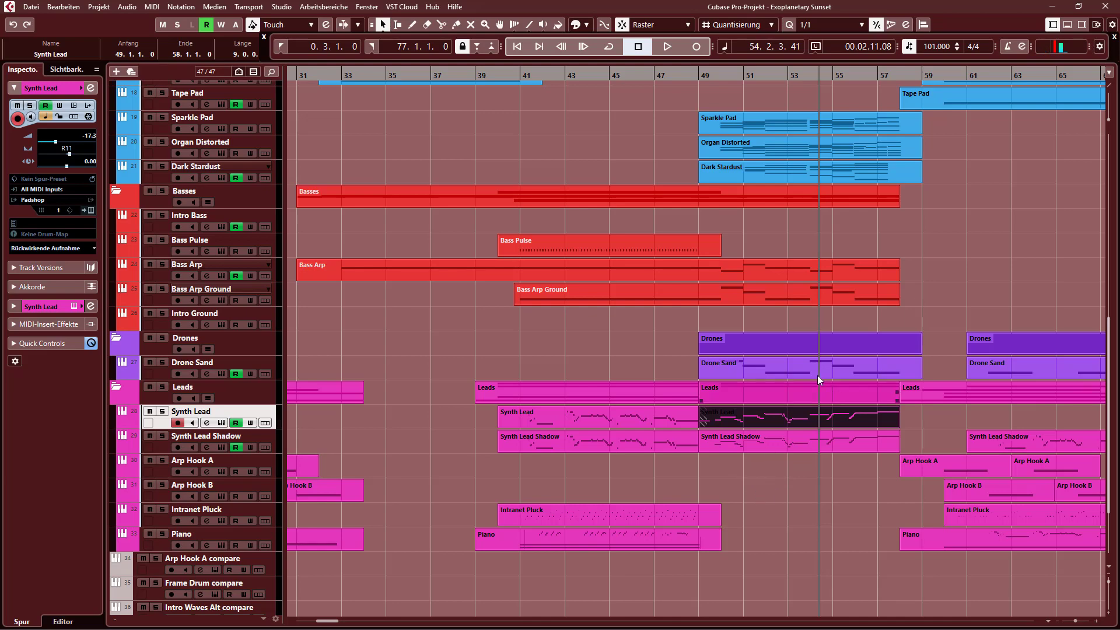
Open the Synth Lead Shadow part at bar 49 in the Key Editor, play its notes, and close the editor after stopping.
double_click(796, 443)
key(space)
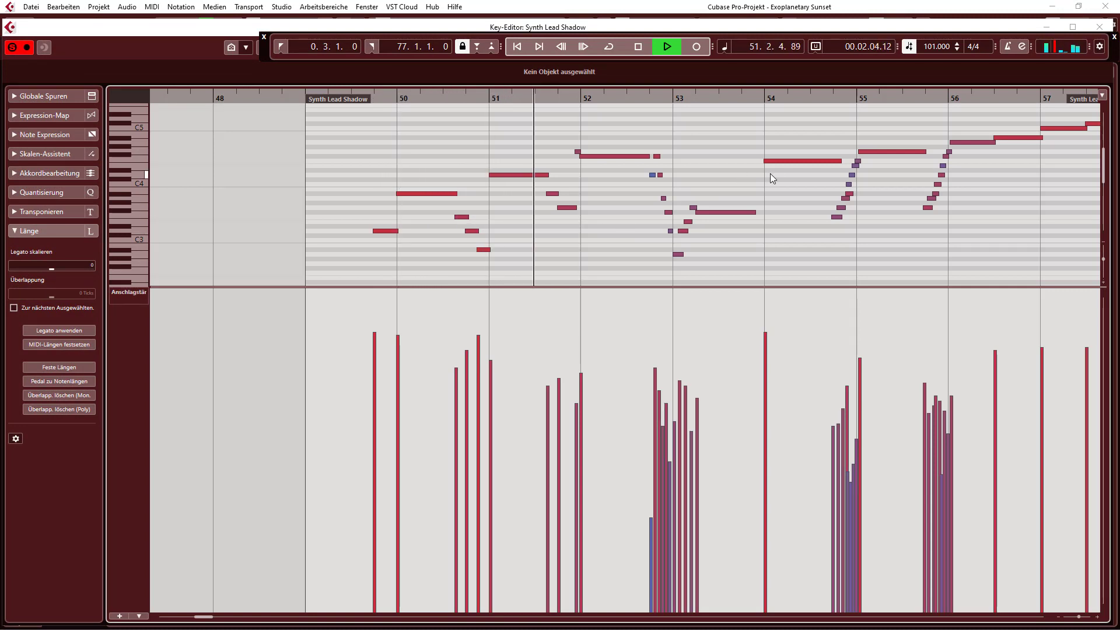
click(638, 48)
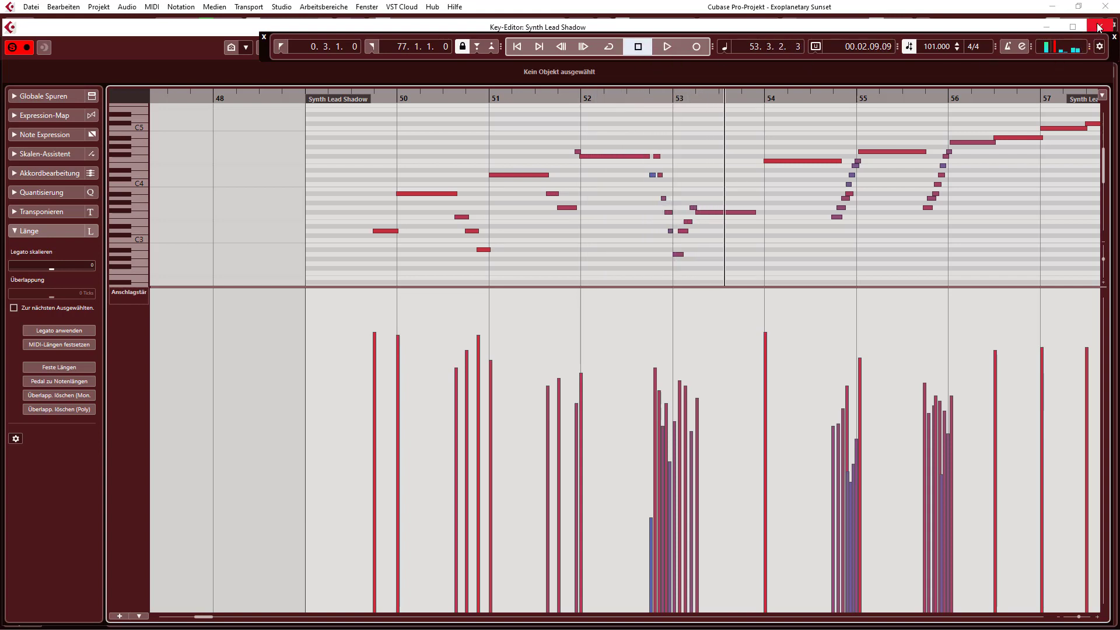
click(1099, 28)
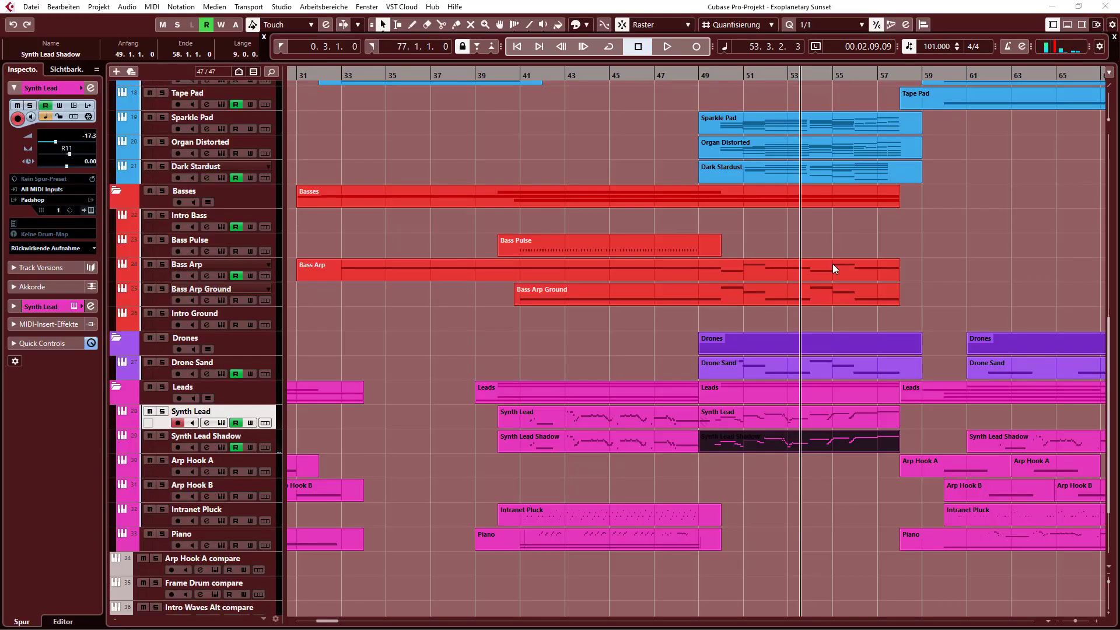
Play the Synth Lead and Synth Lead Shadow parts together in the Key Editor, and close the editor after stopping.
double_click(779, 440)
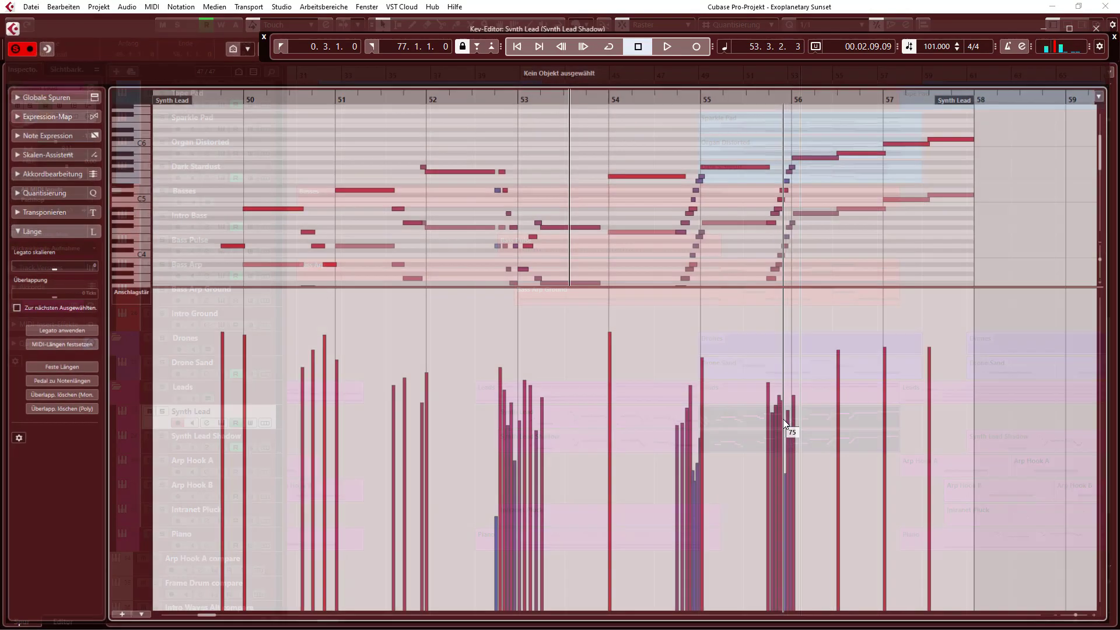
key(space)
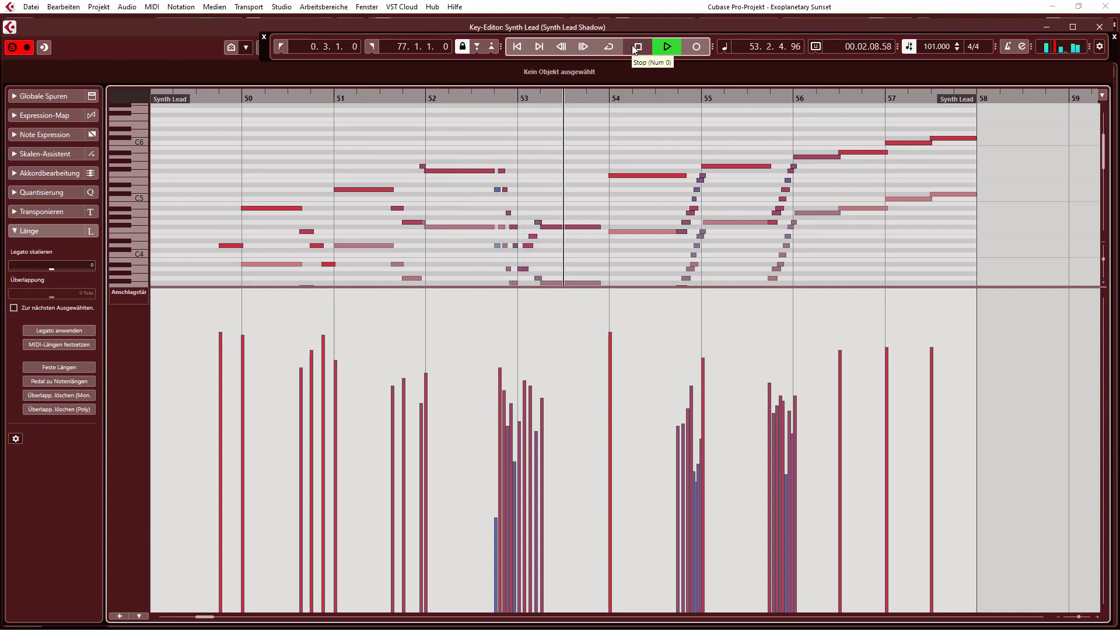
click(666, 47)
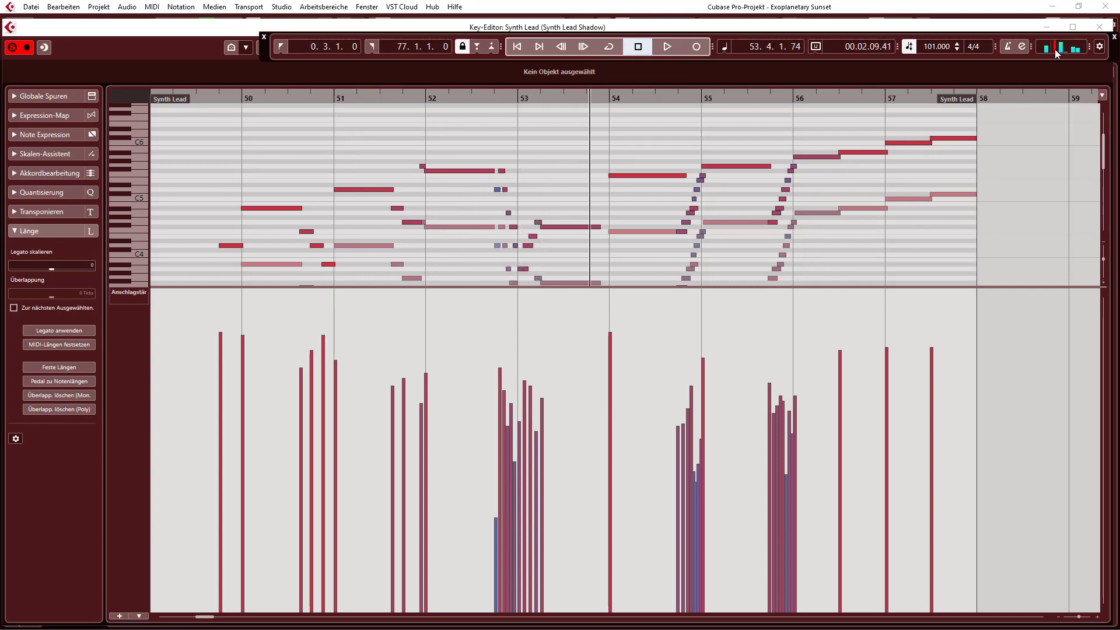
click(1099, 27)
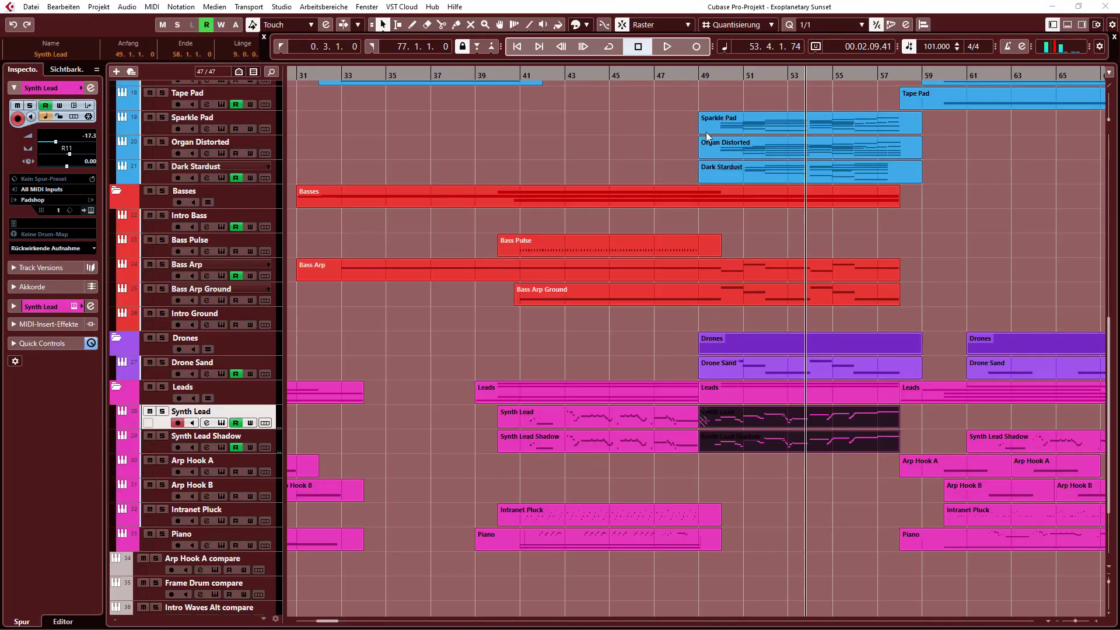
Play the full arrangement from bar 49 with the transport bar hidden, and stop once the section has been heard.
click(699, 75)
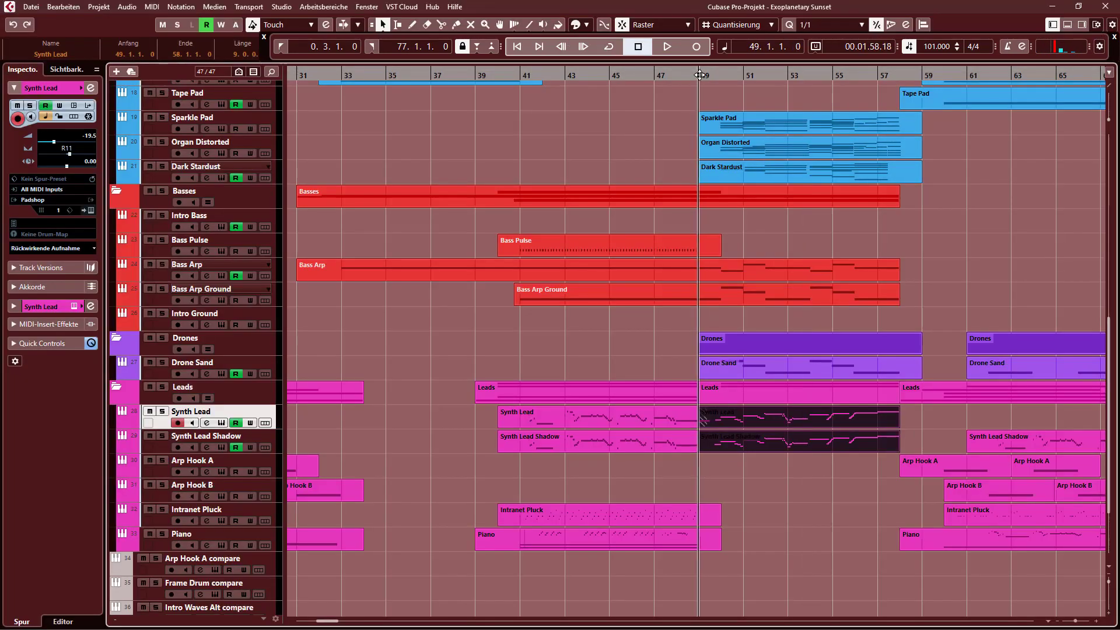
click(667, 46)
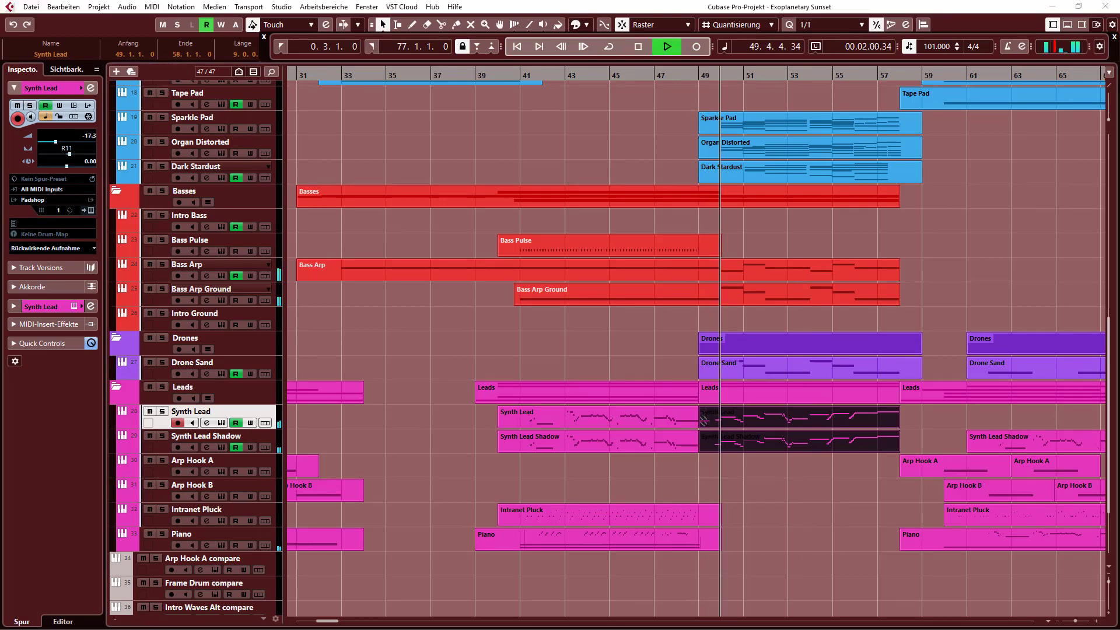
key(F2)
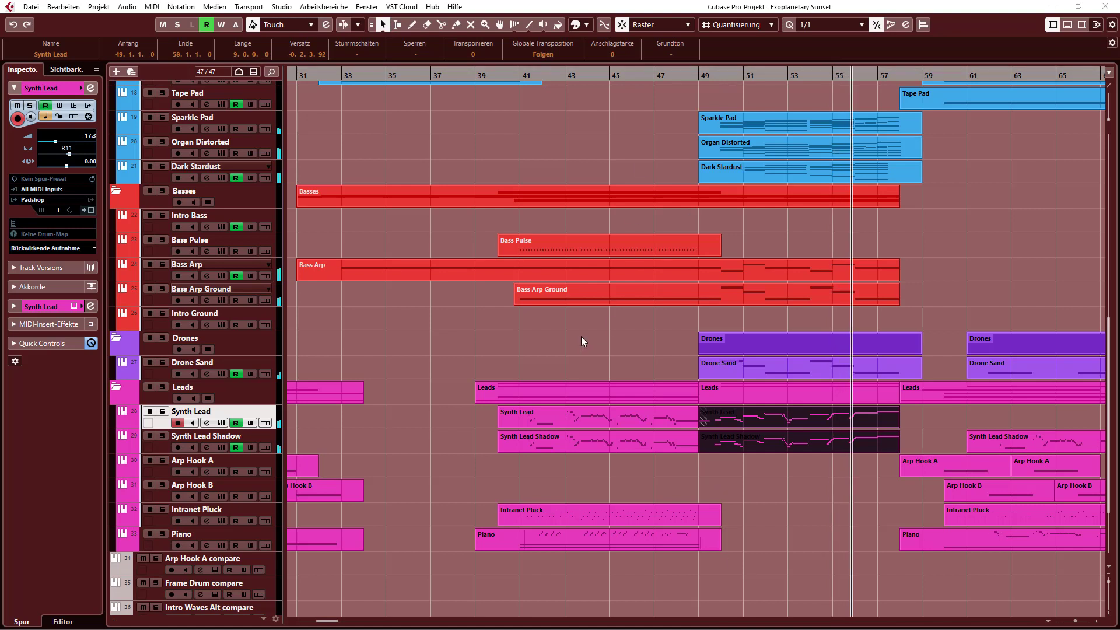
key(F2)
key(space)
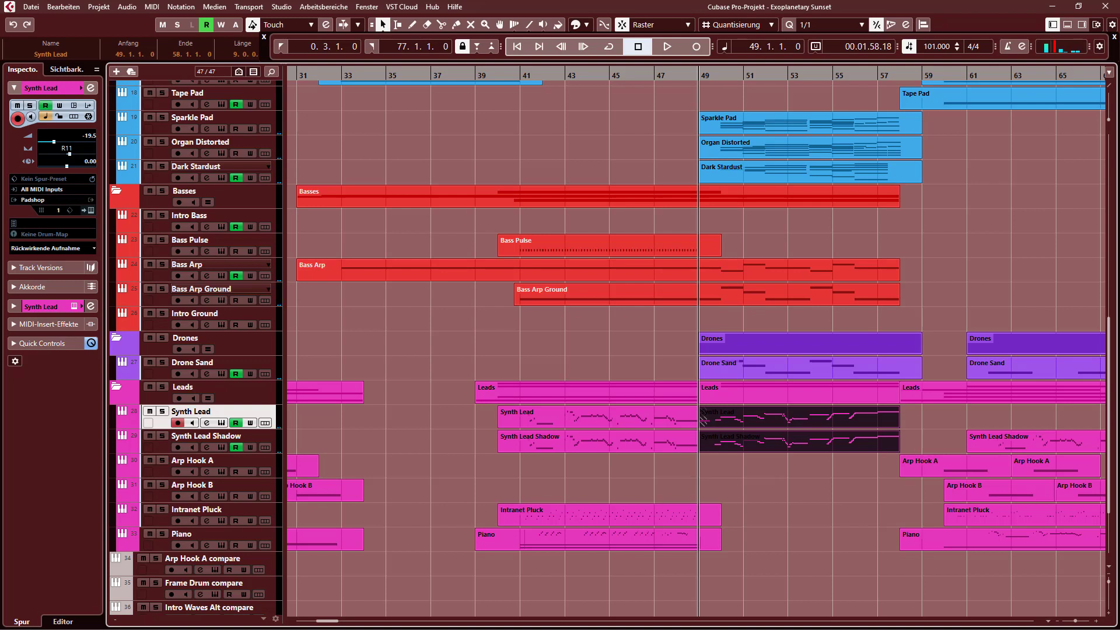
Deselect the Synth Lead and Synth Lead Shadow parts and keep the transport bar shown.
key(F2)
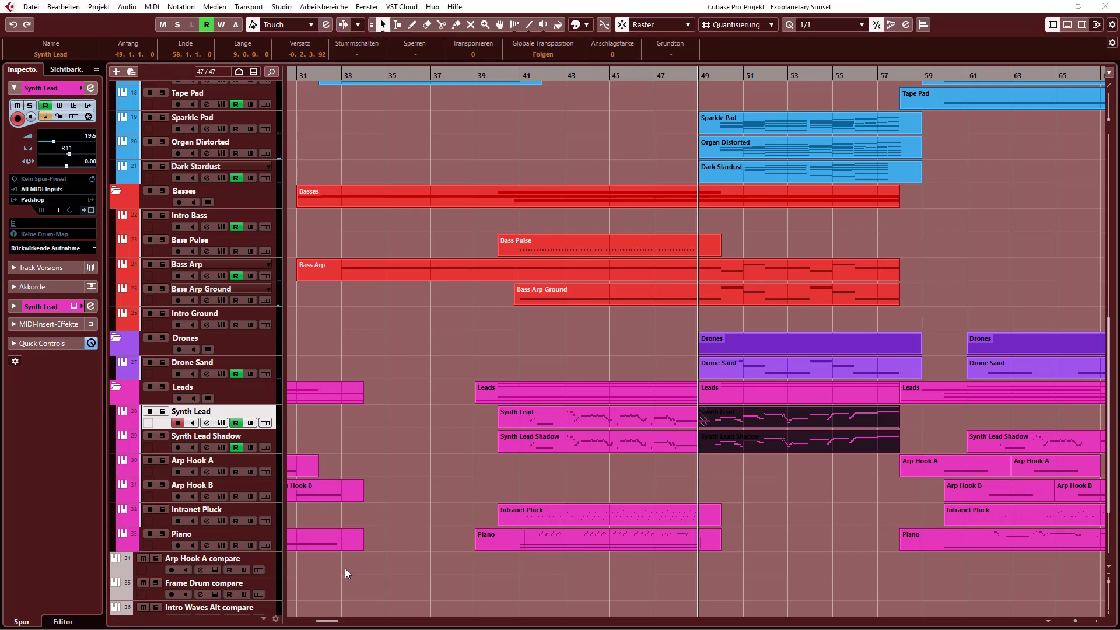
click(420, 424)
key(F2)
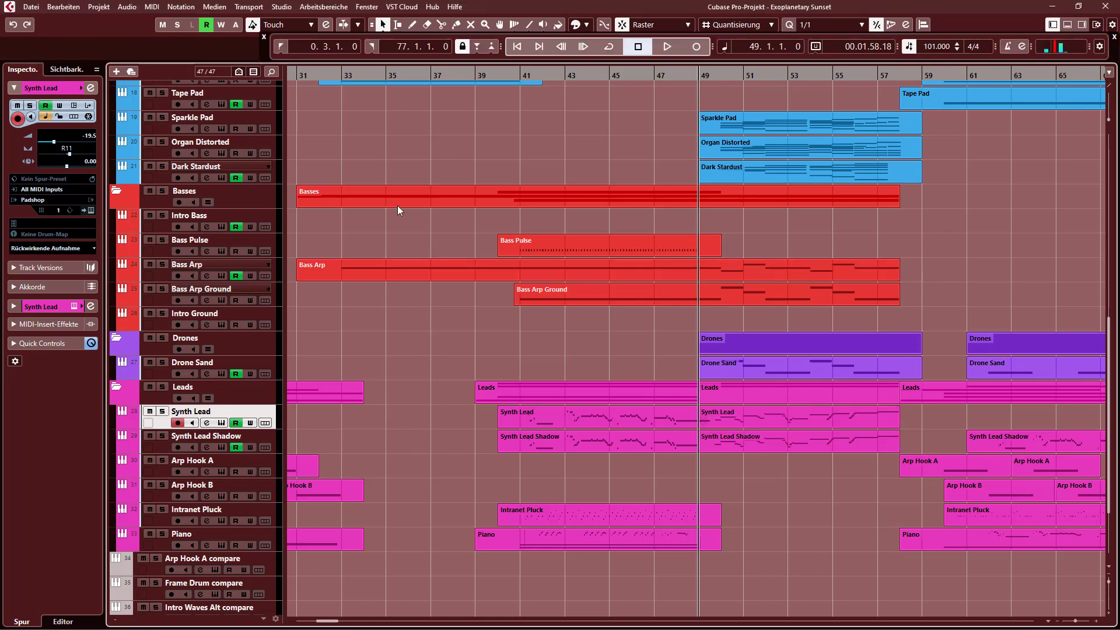
Open the Intro Bass and Intro Bass compare instruments side by side, audition the compare patch near C3, and show both FX pages.
scroll(397, 204, up, 10)
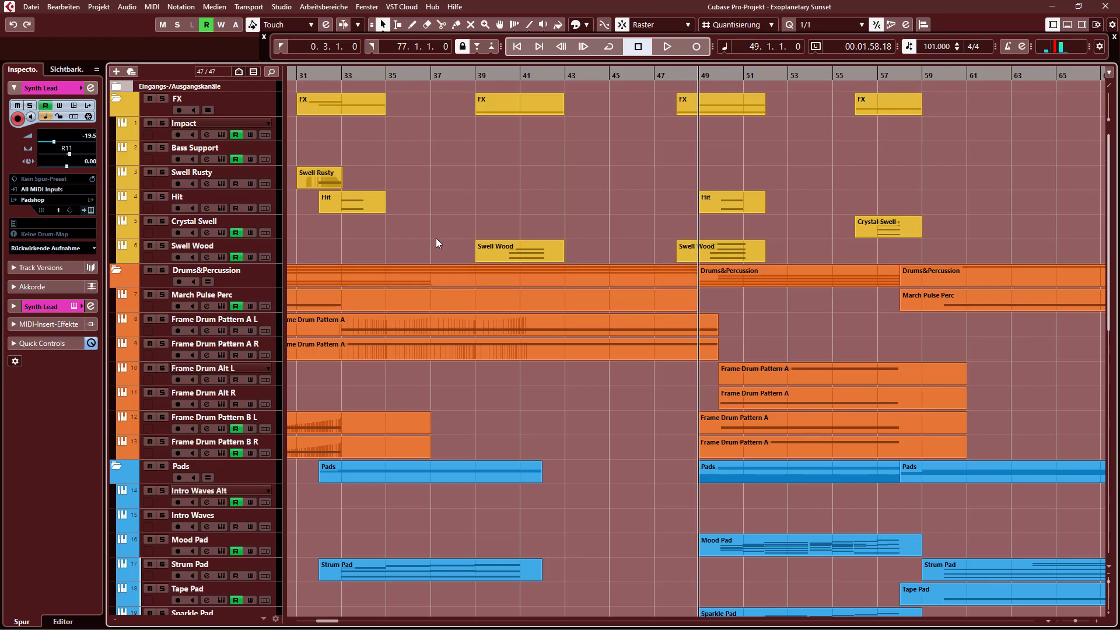
scroll(591, 179, left, 10)
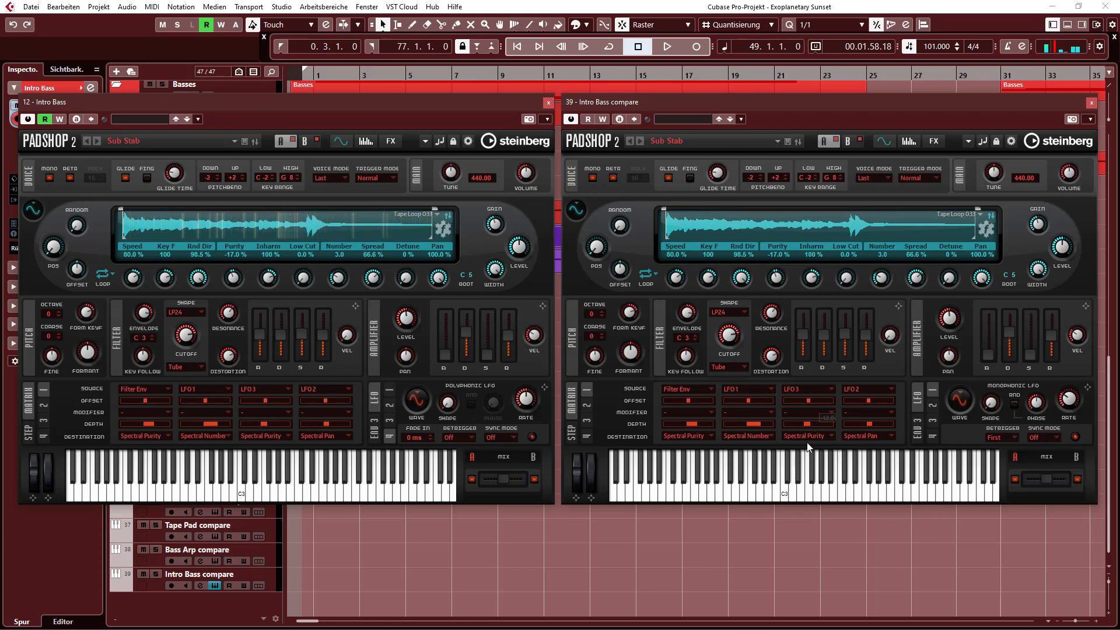
click(795, 498)
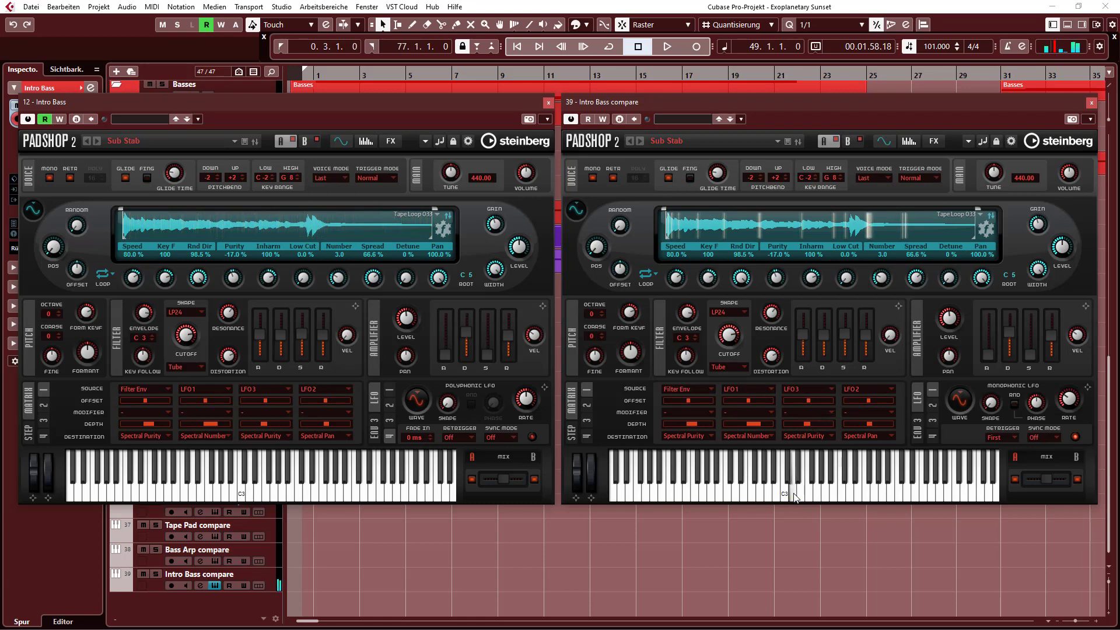
click(795, 497)
click(795, 497)
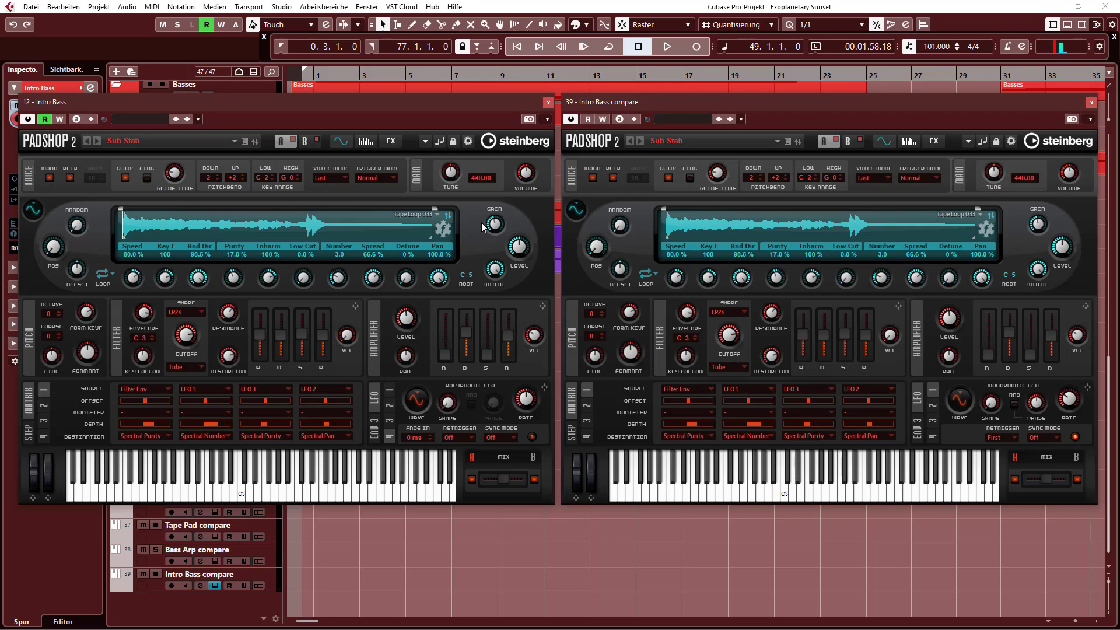
click(398, 140)
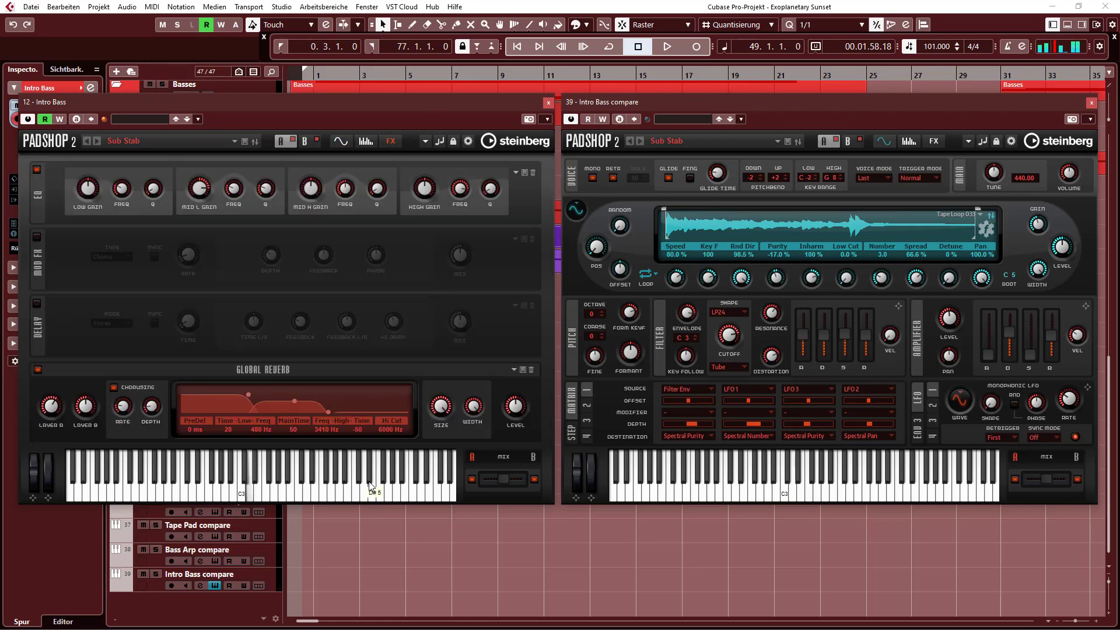
click(932, 142)
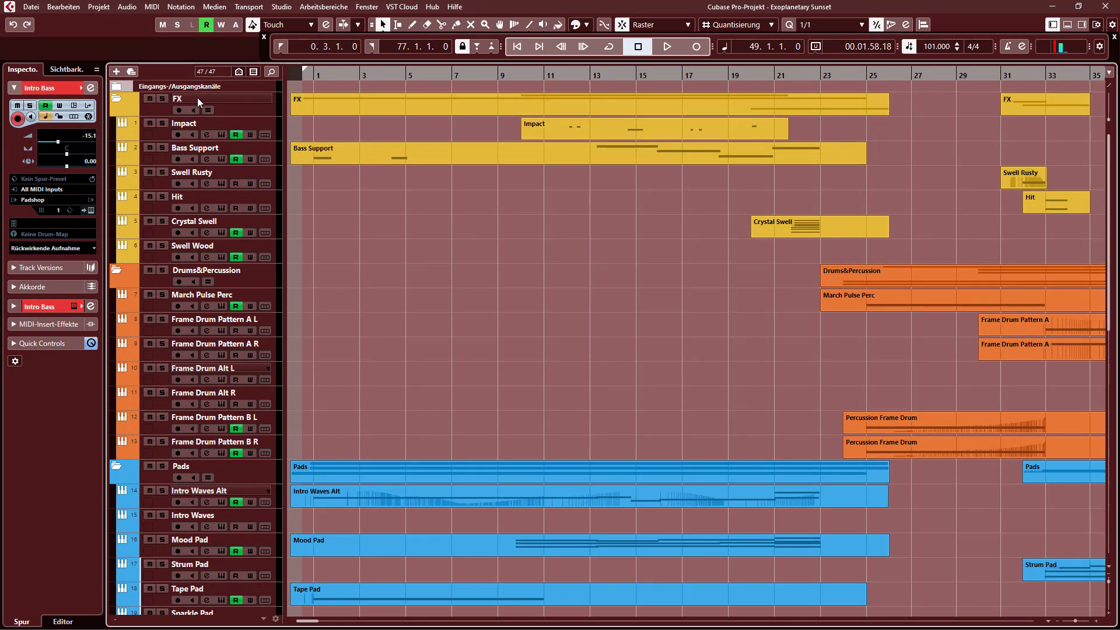
Select the Impact track and solo the whole FX folder.
click(221, 134)
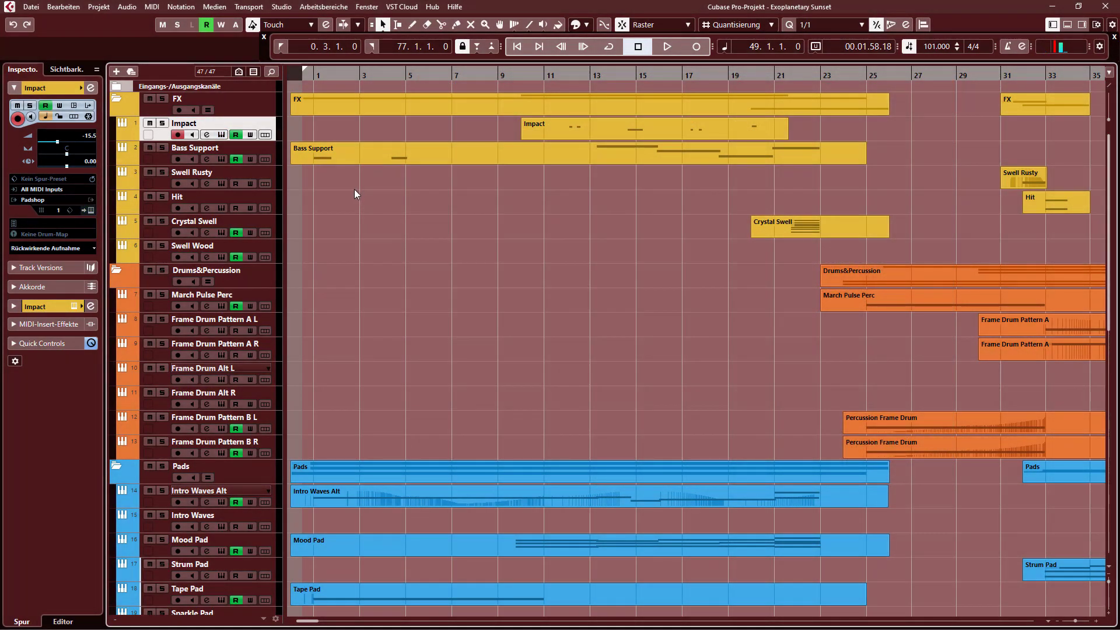
click(344, 163)
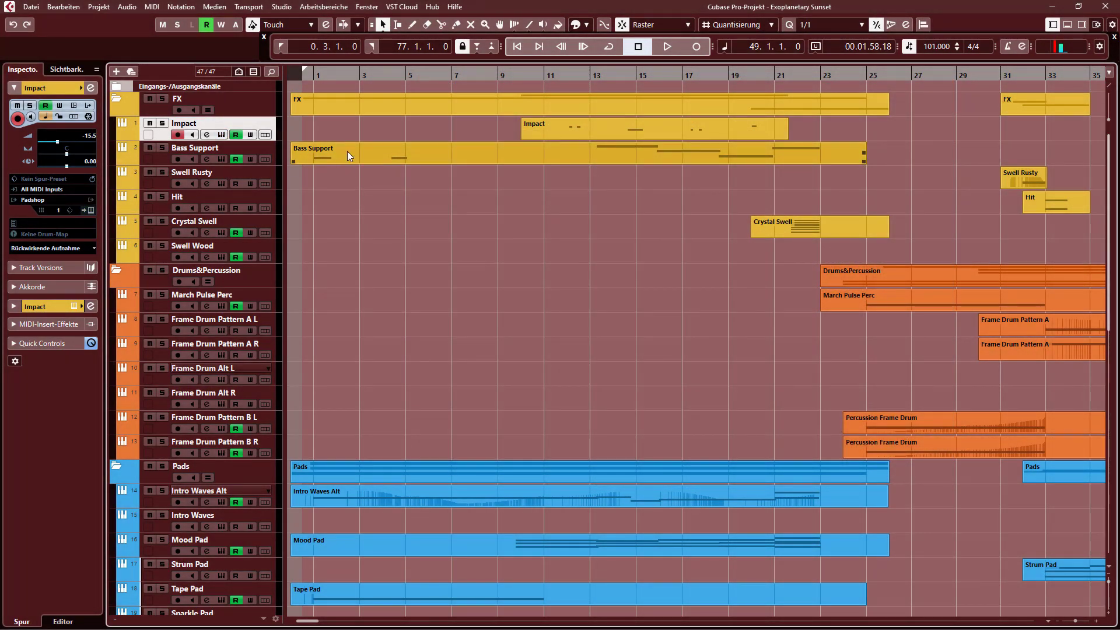
click(421, 130)
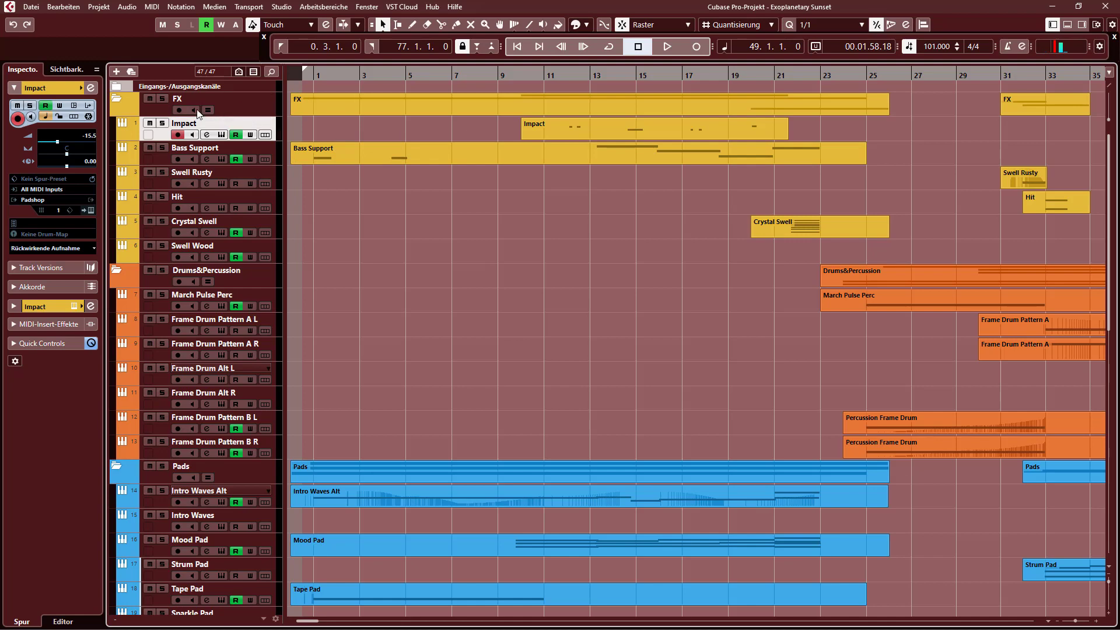
click(163, 99)
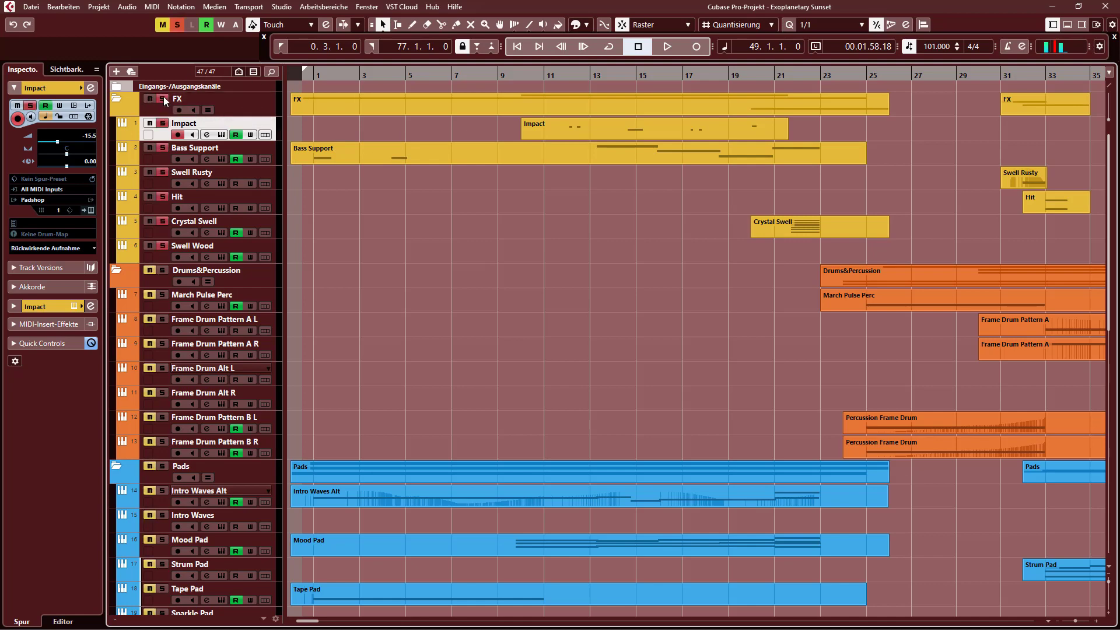
Solo the Intro Ground track and the Drones folder in addition to the FX tracks.
scroll(350, 285, down, 10)
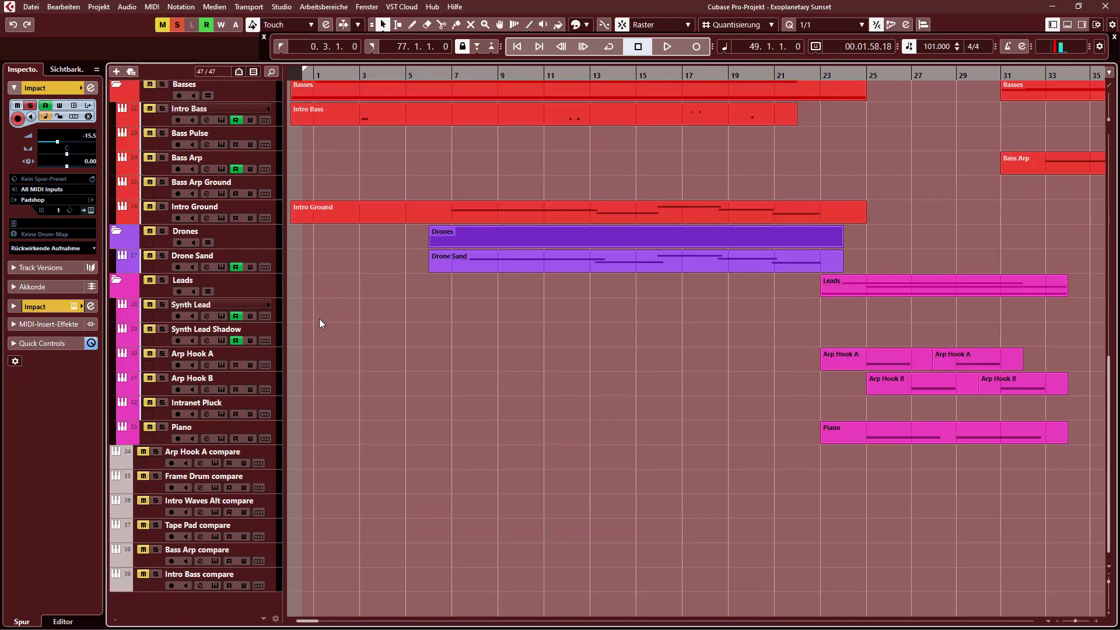
scroll(318, 320, up, 4)
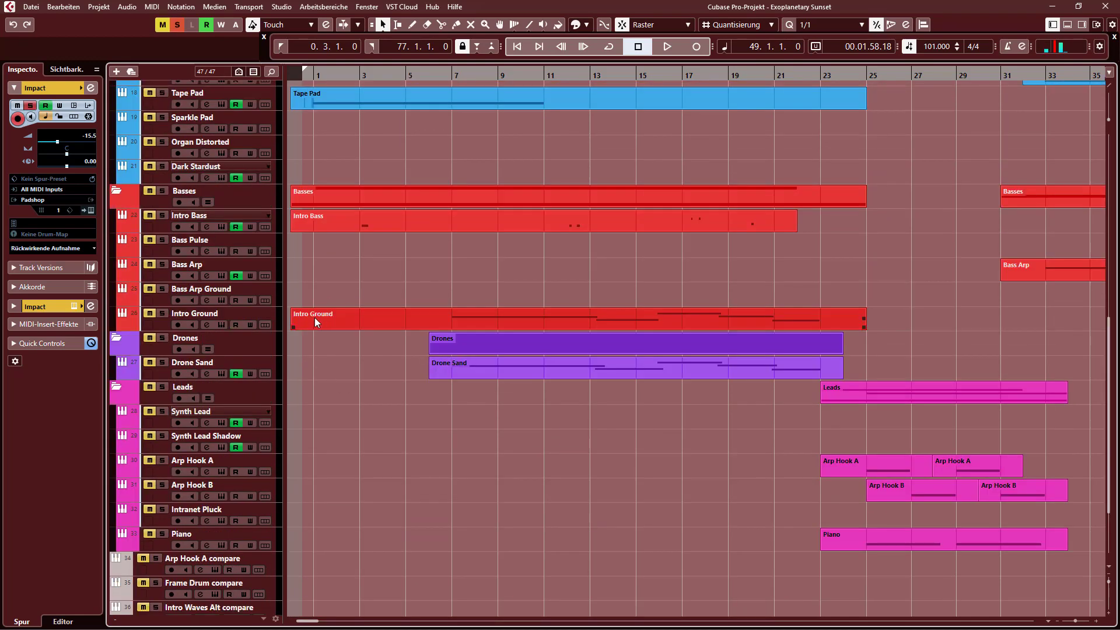
click(163, 314)
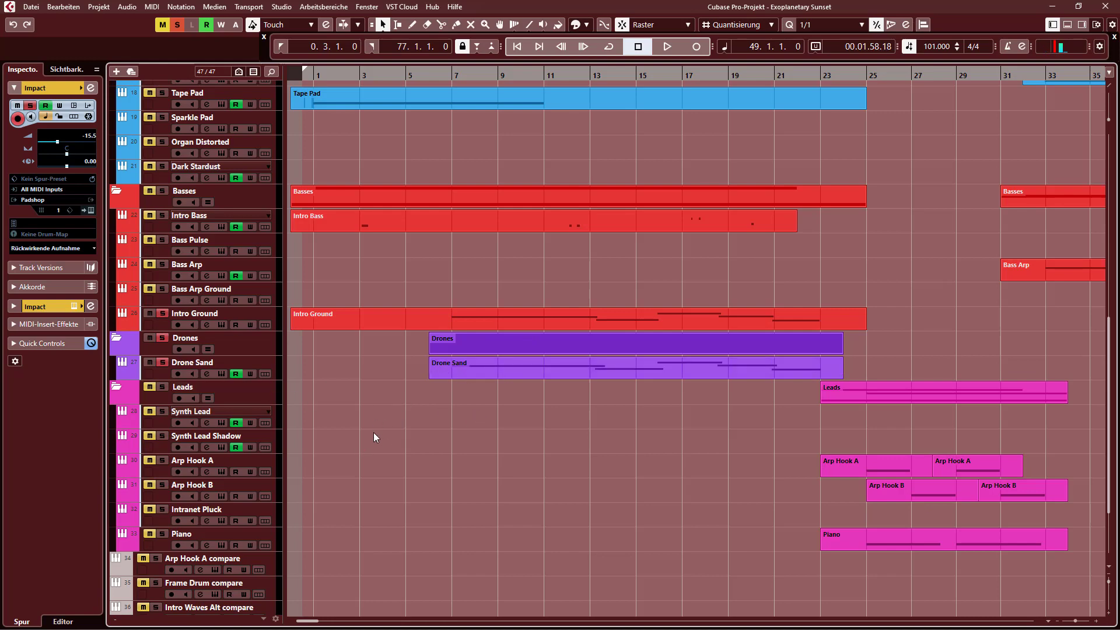
Solo the Intro Bass track, reduce all track heights, and play the soloed intro tracks from bar 1.
scroll(374, 432, down, 4)
scroll(373, 423, up, 16)
scroll(168, 422, down, 4)
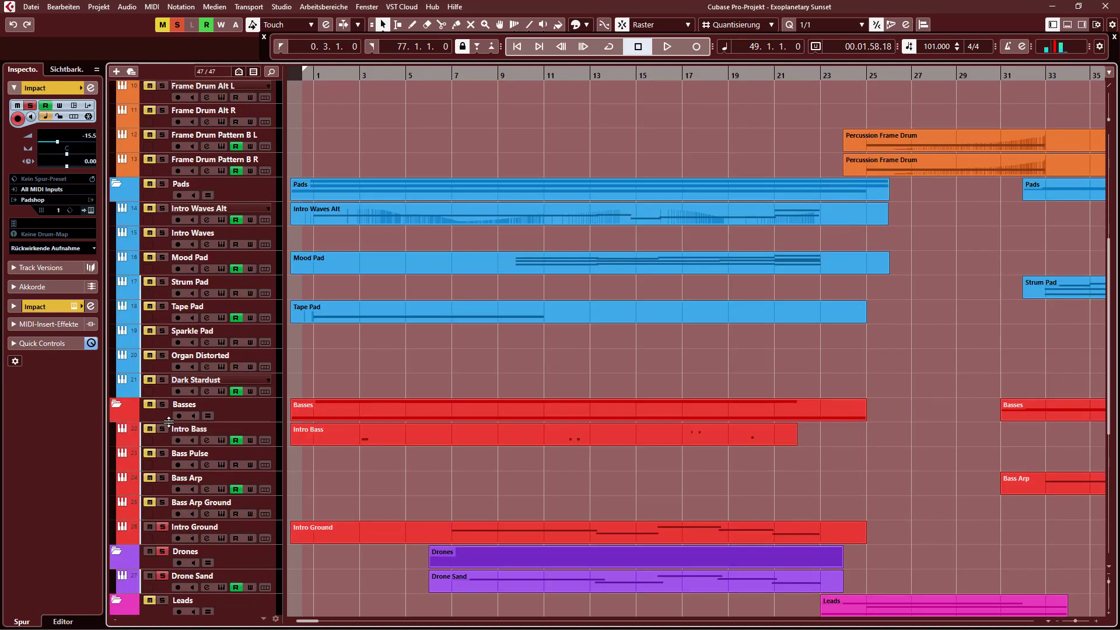
scroll(217, 250, up, 6)
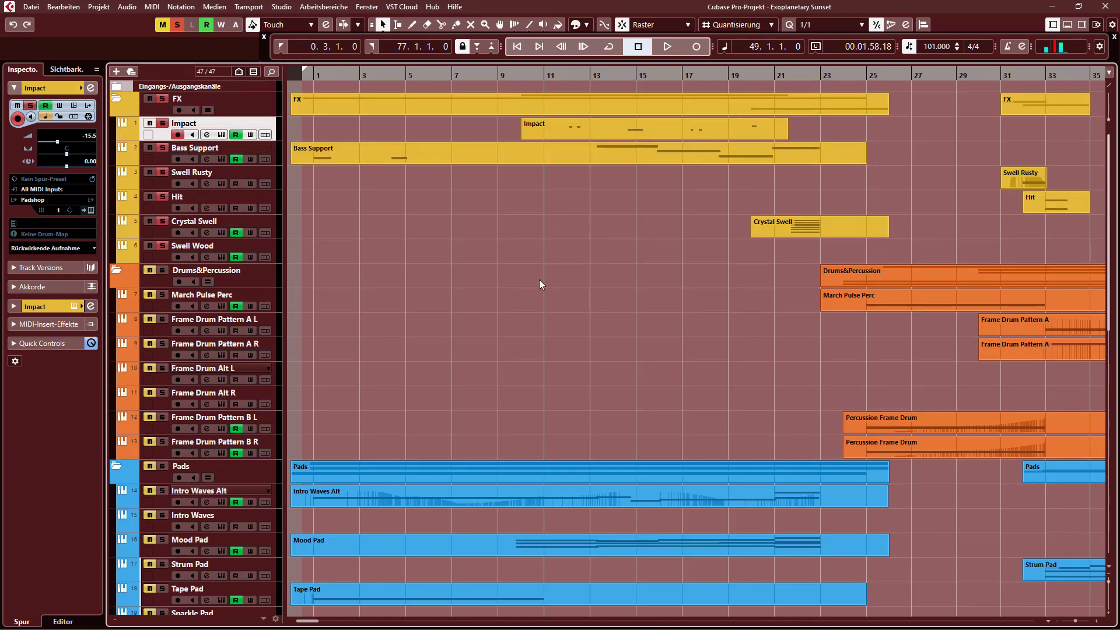
scroll(527, 292, down, 5)
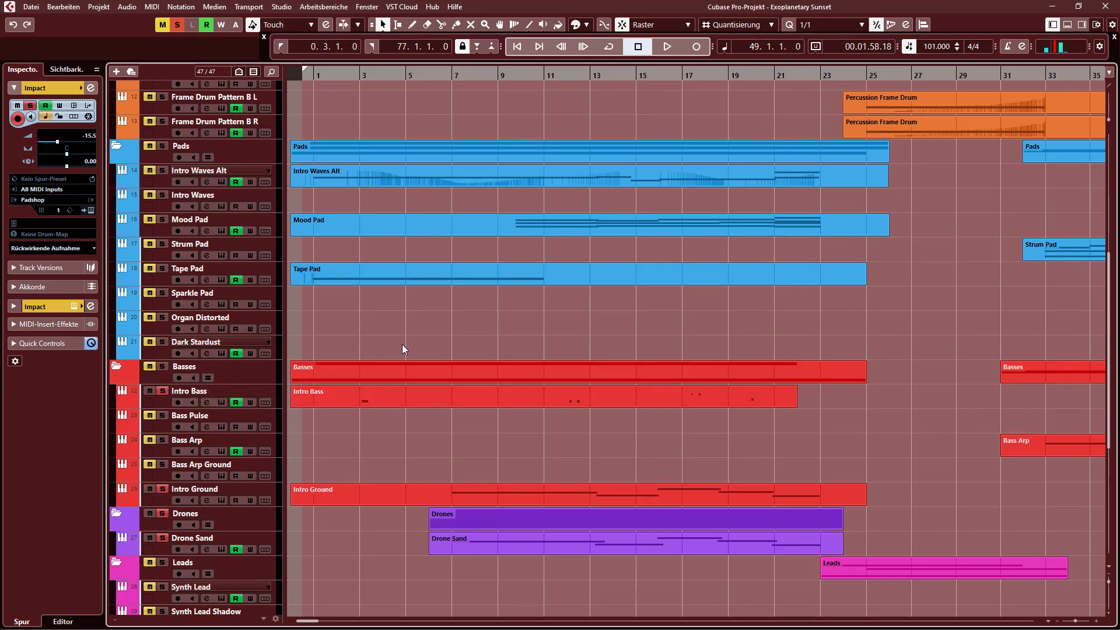
scroll(402, 312, up, 5)
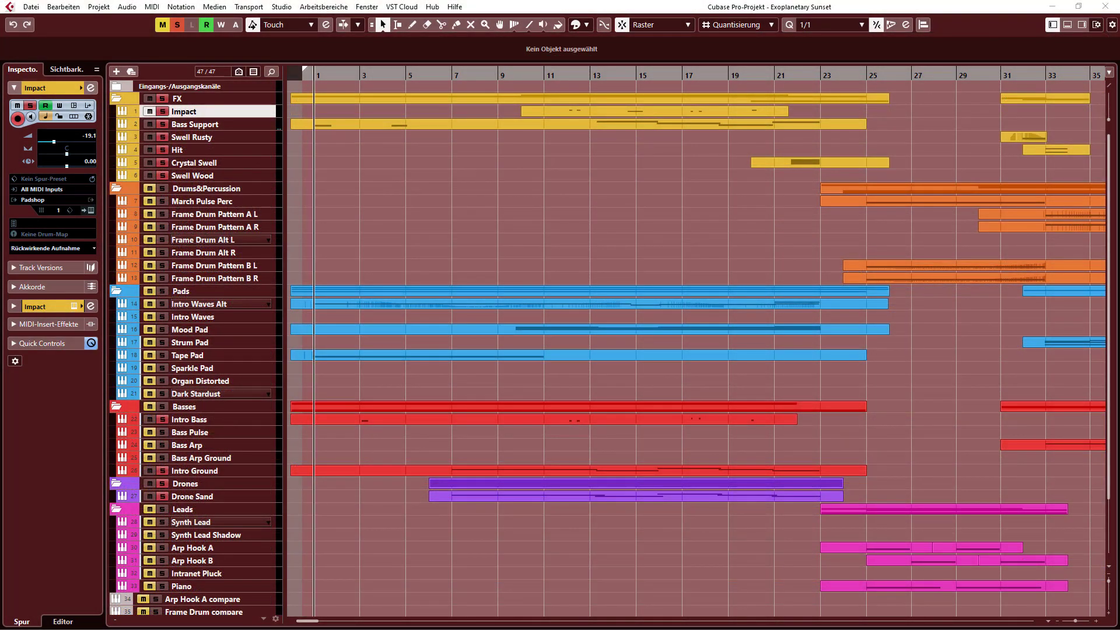
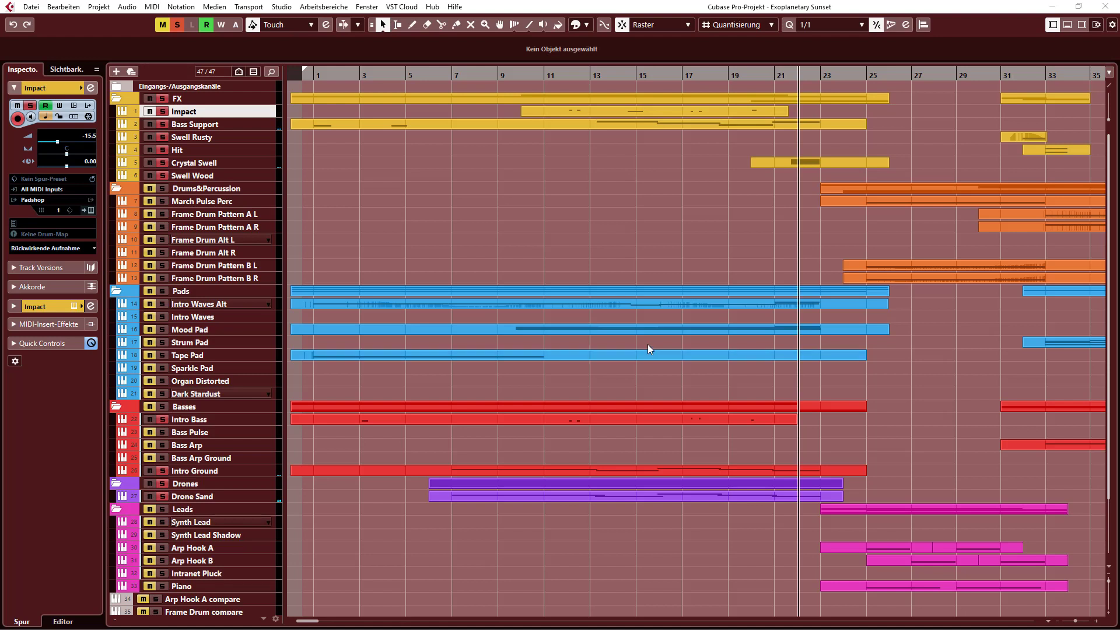
Stop the soloed playback, clear all solo states, and play the full arrangement from the project start.
key(F2)
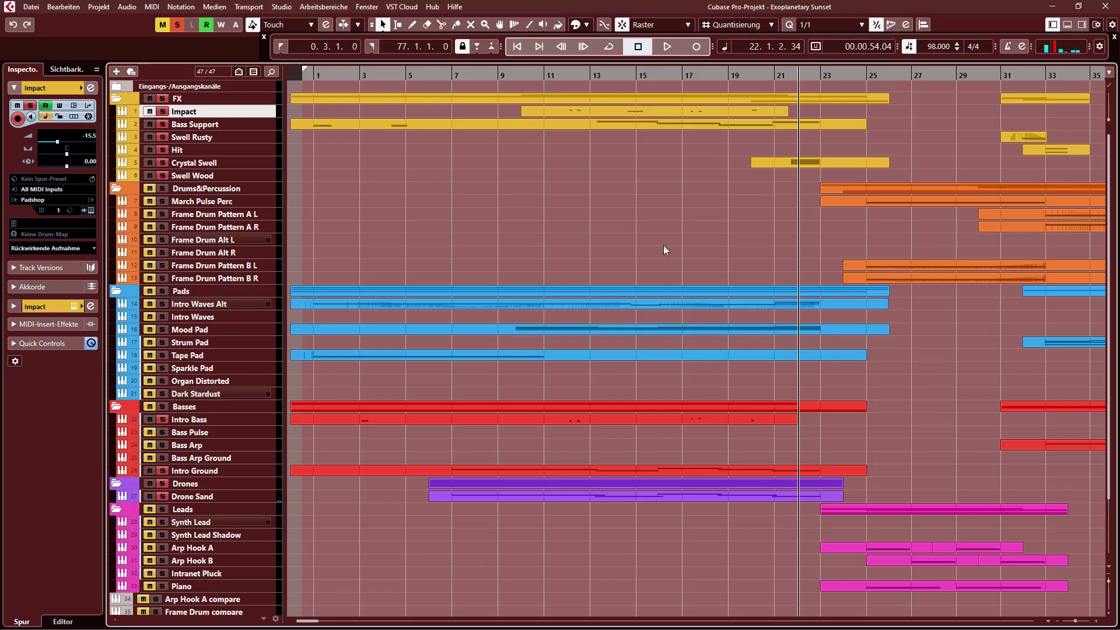
key(space)
key(F2)
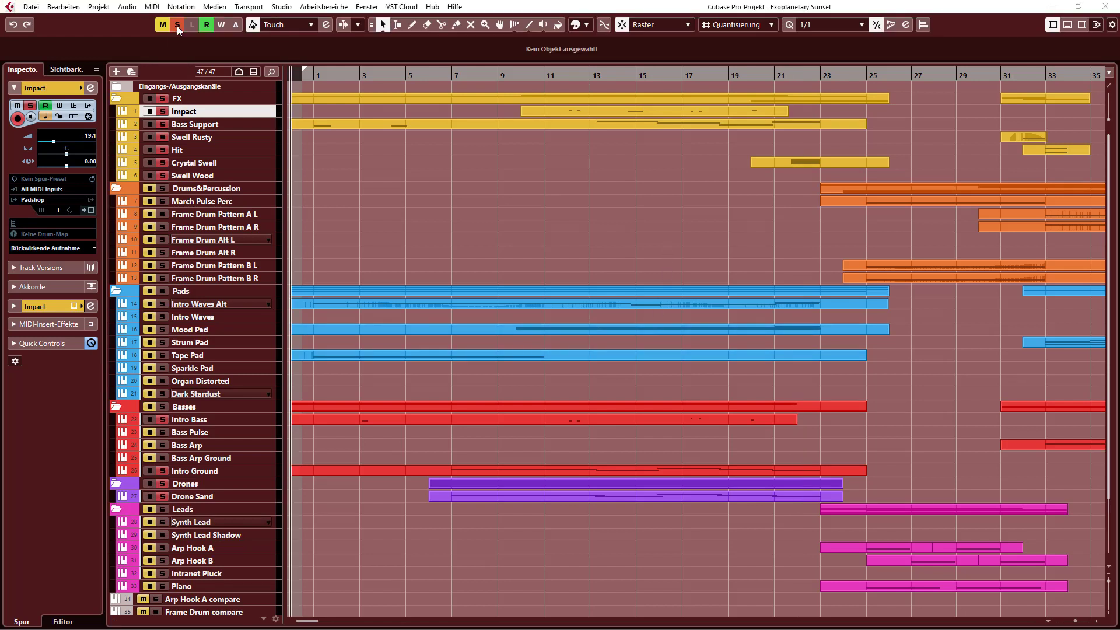
click(177, 26)
key(F2)
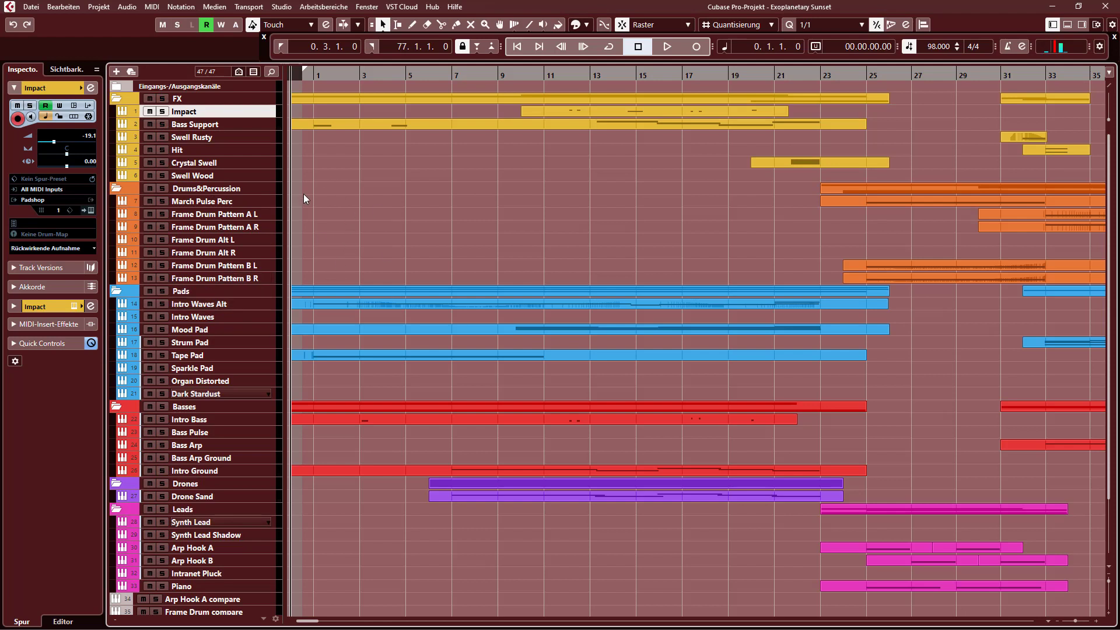
key(space)
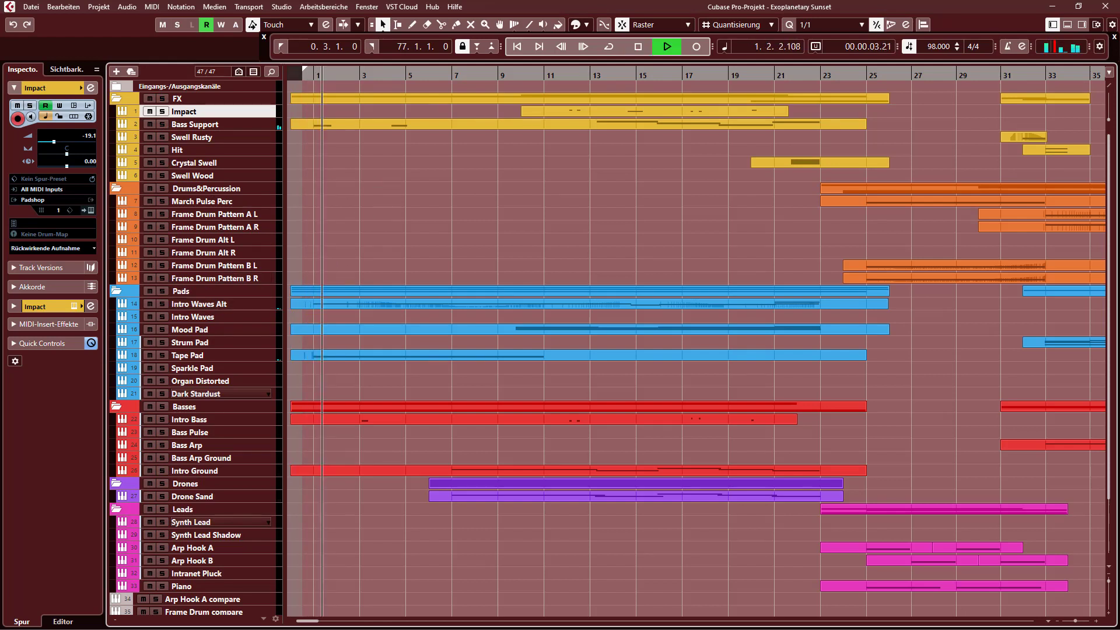
key(alt+Tab)
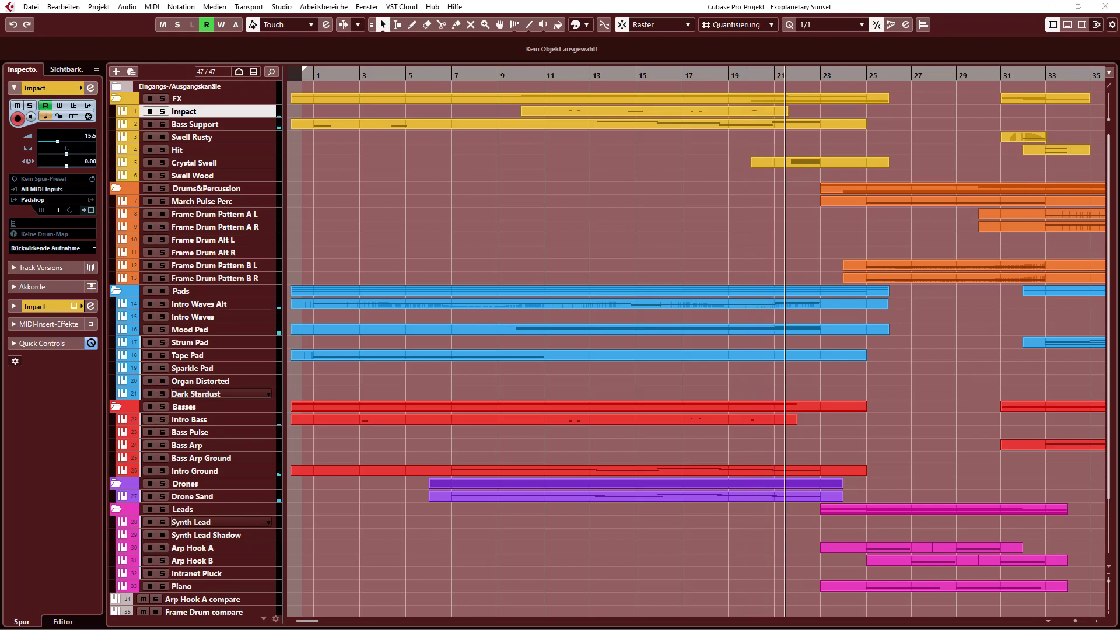
Stop the intro playback, set the playback position to bar 31, and play the passage with Swell Rusty and Hit.
key(F2)
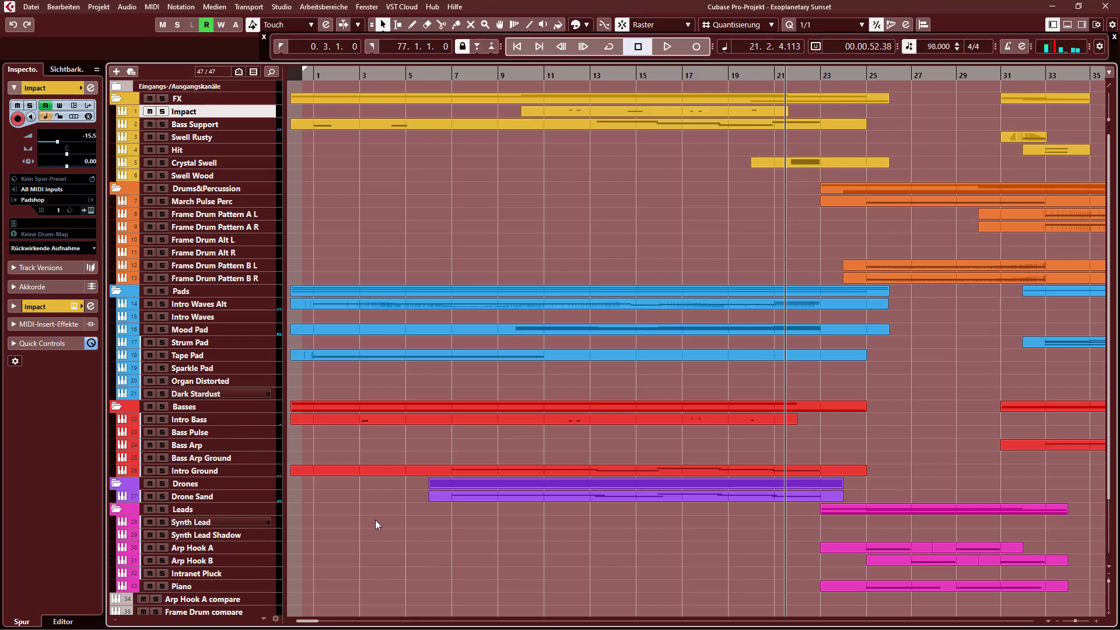
key(space)
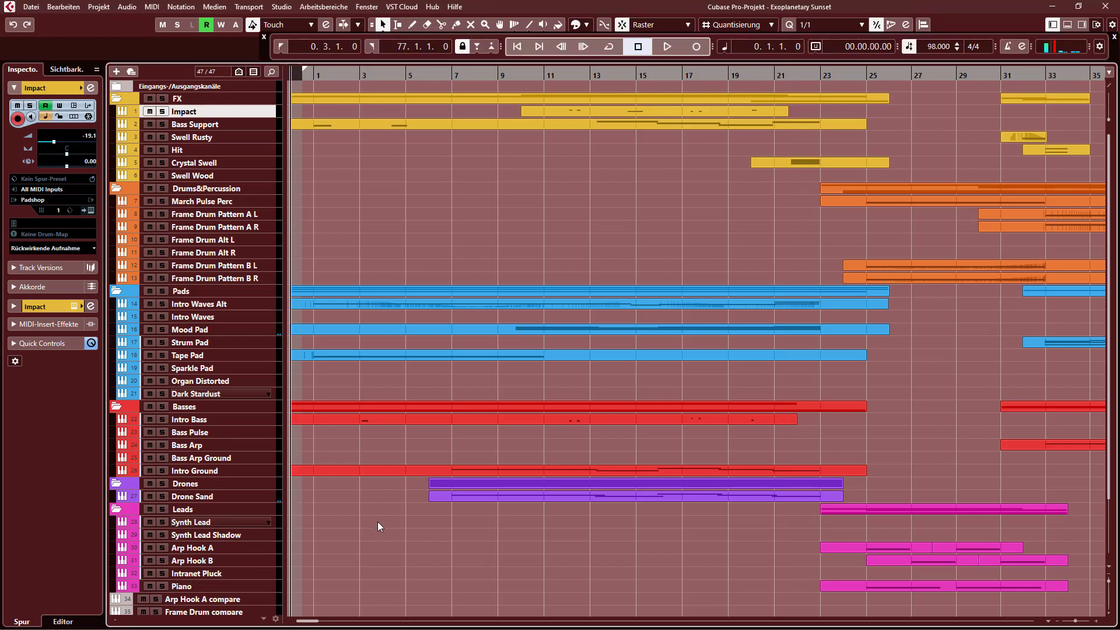
key(F2)
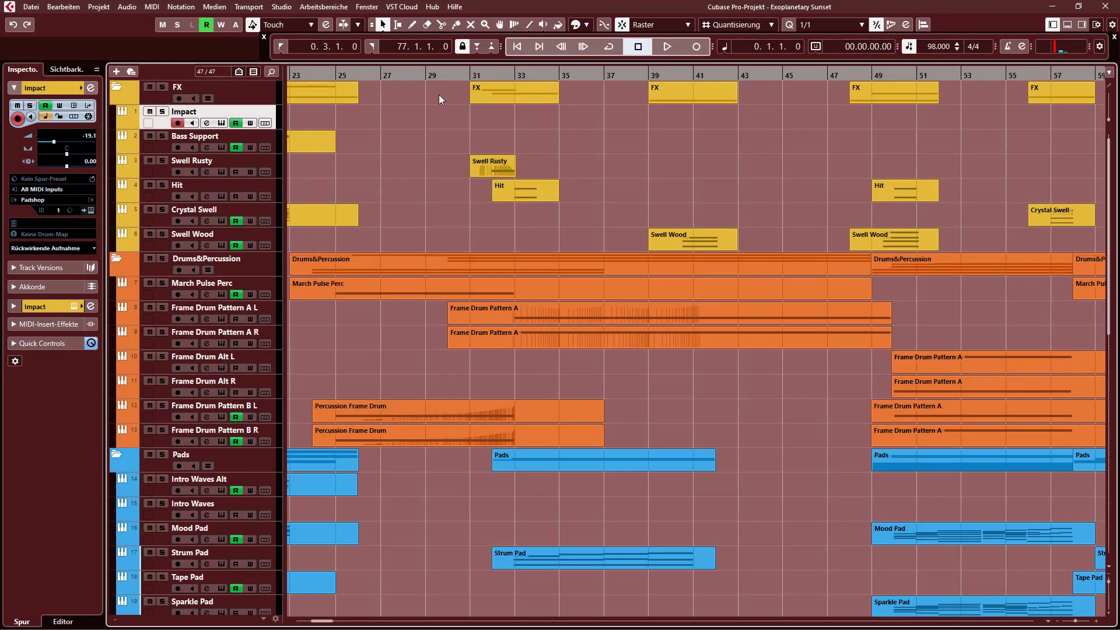
click(468, 75)
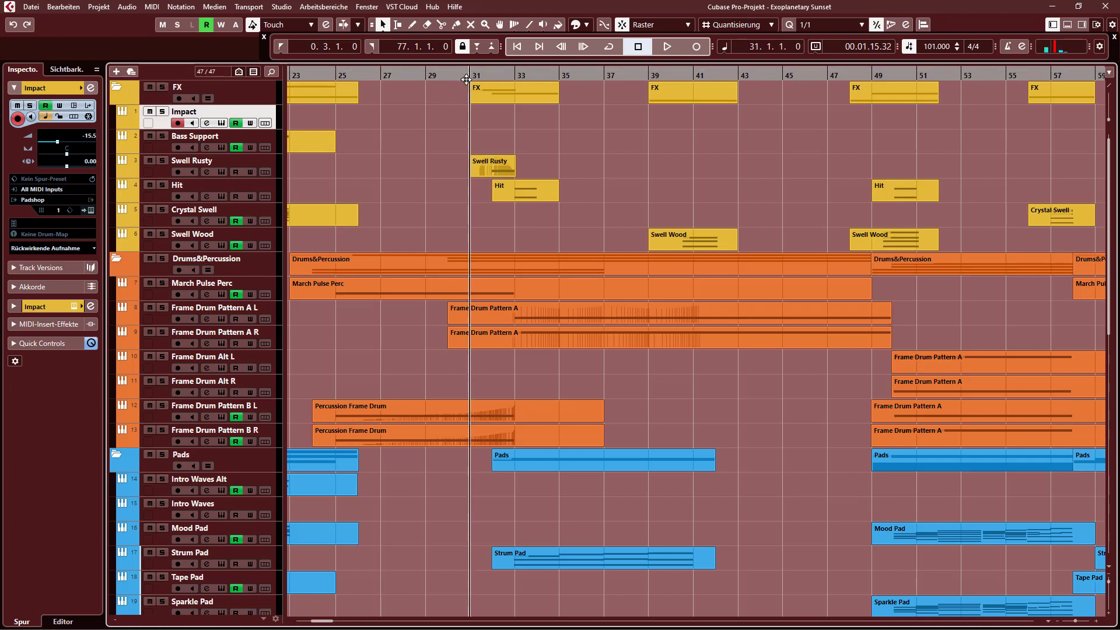
key(space)
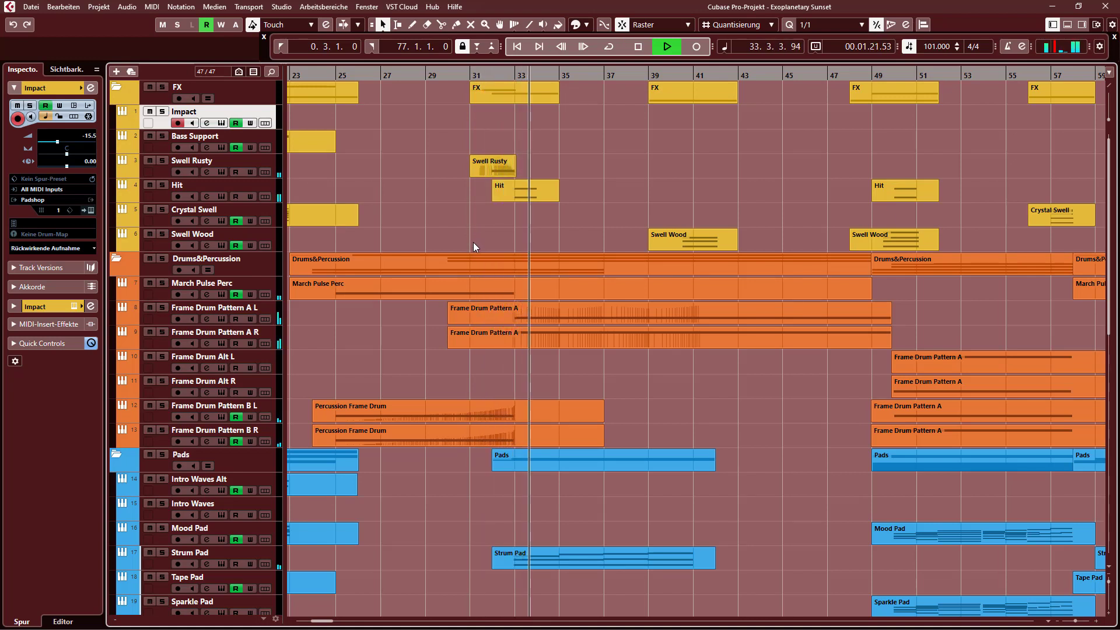
key(space)
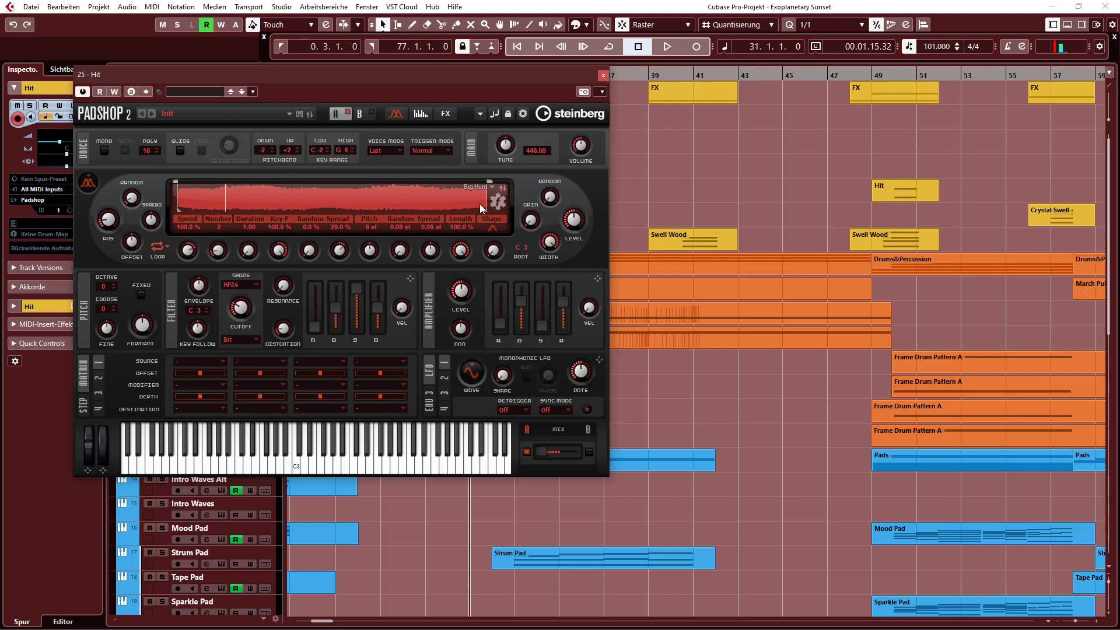
Show the Hit instrument's FX page, audition Hit and Swell Rusty soloed and in the full mix, and close the Swell Rusty instrument.
click(445, 114)
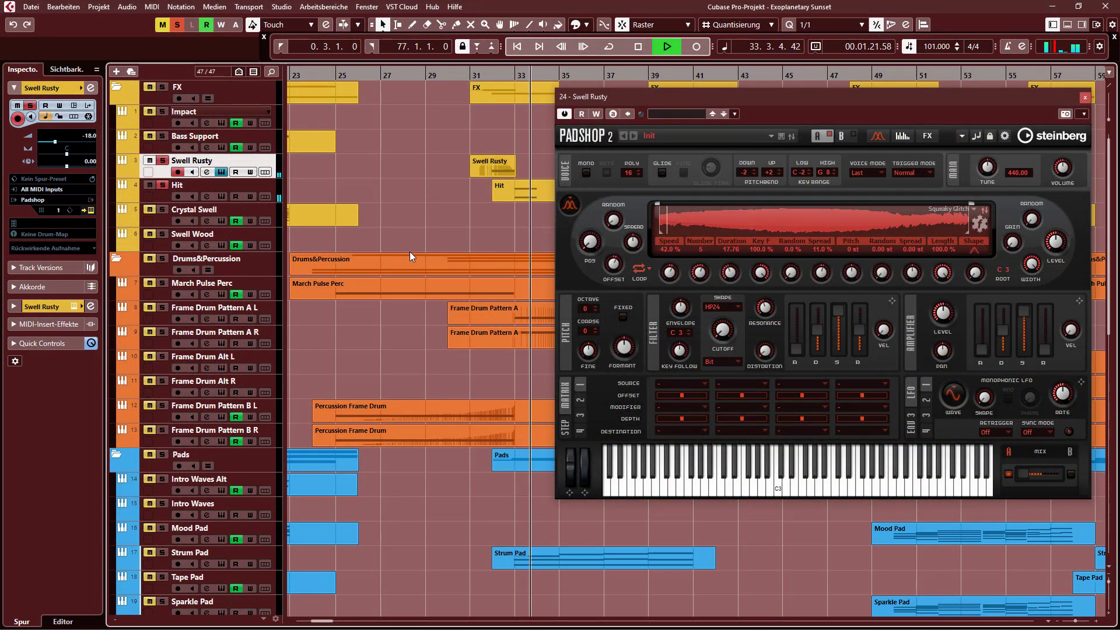
key(space)
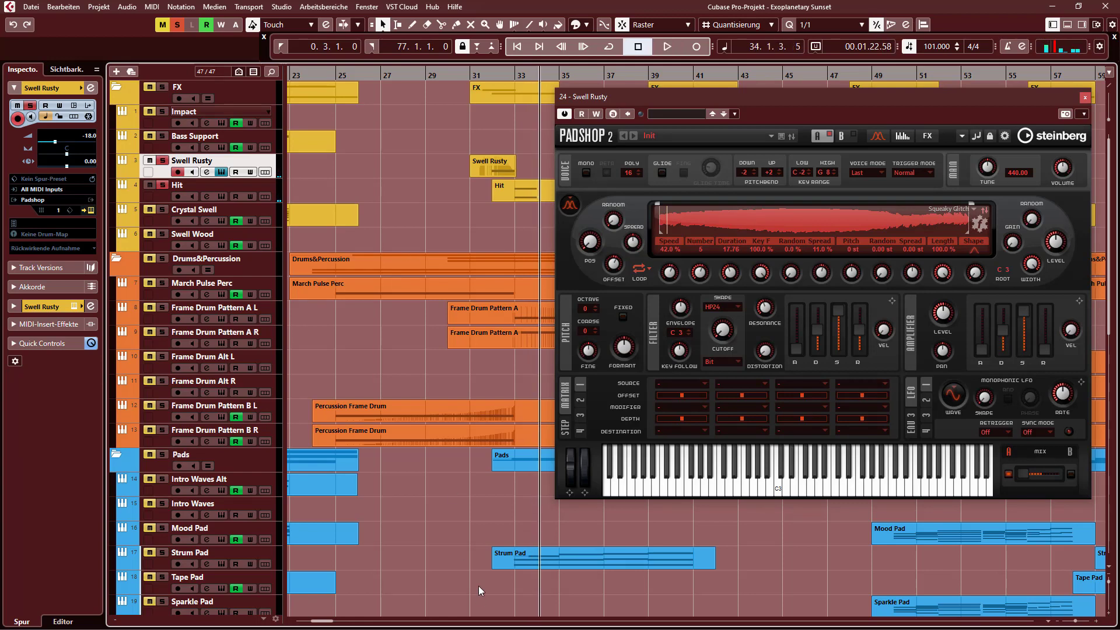
click(392, 255)
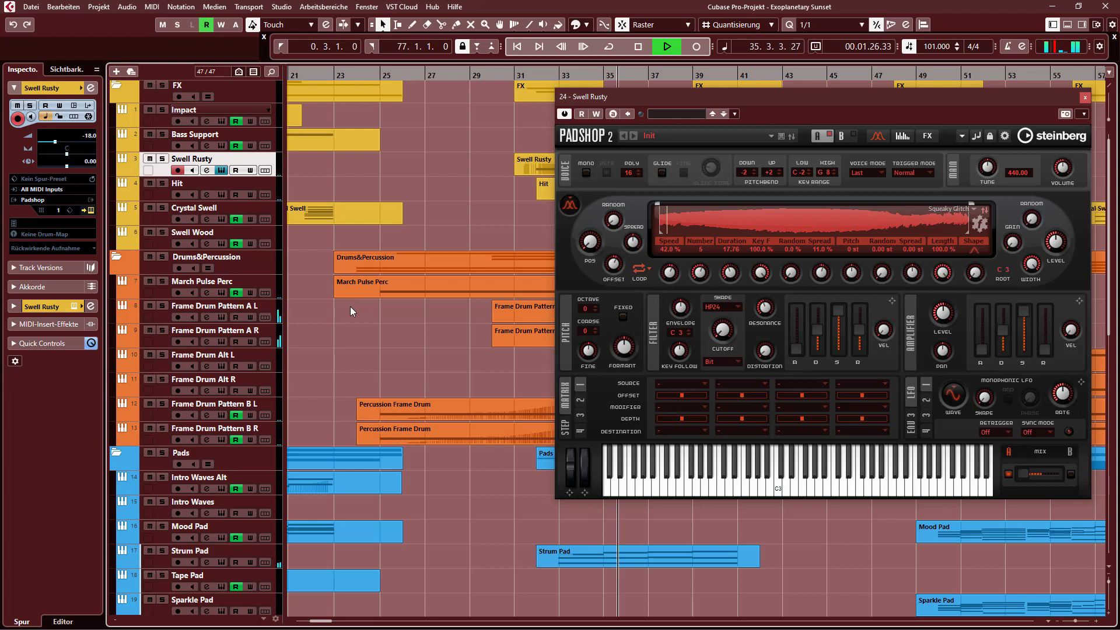
key(space)
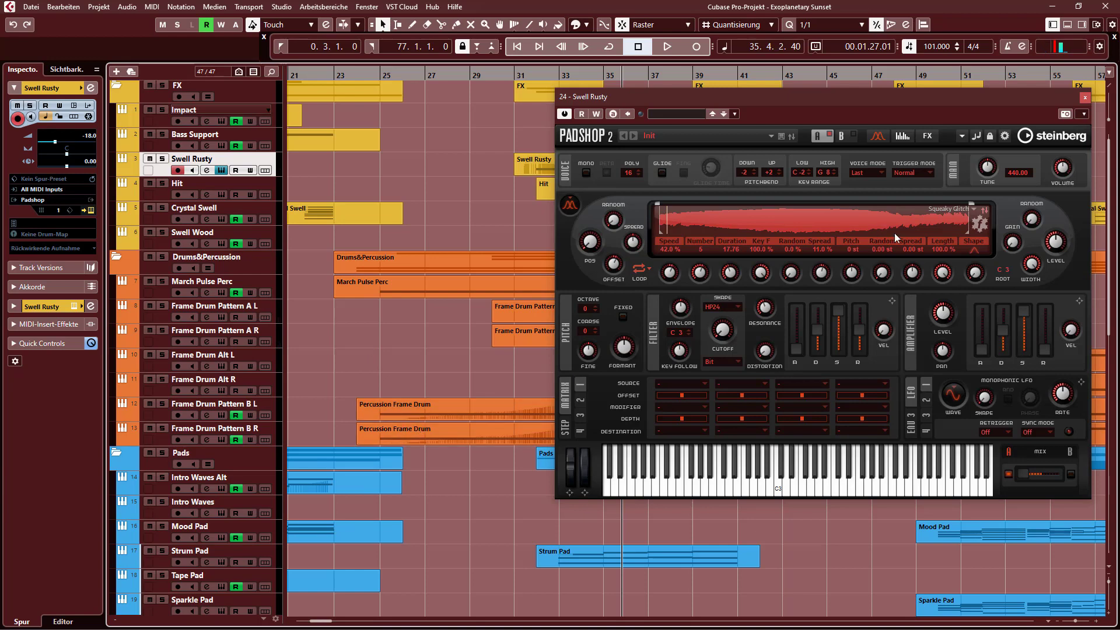
click(1085, 98)
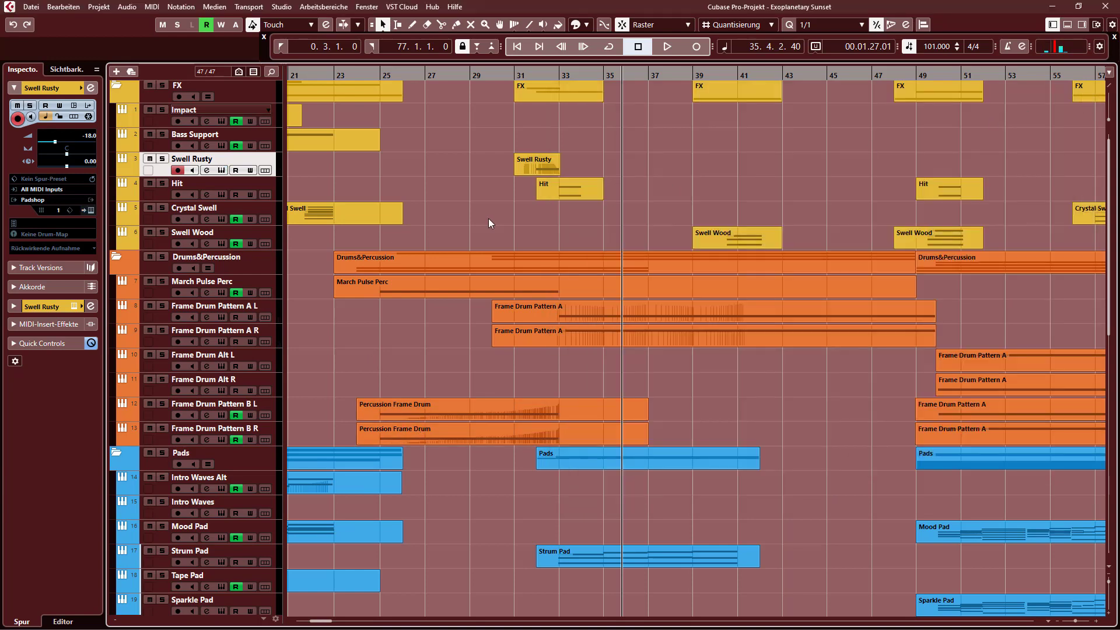
Look over the intro section of all tracks and return the playback position to the project start.
scroll(376, 183, left, 6)
scroll(385, 193, up, 1)
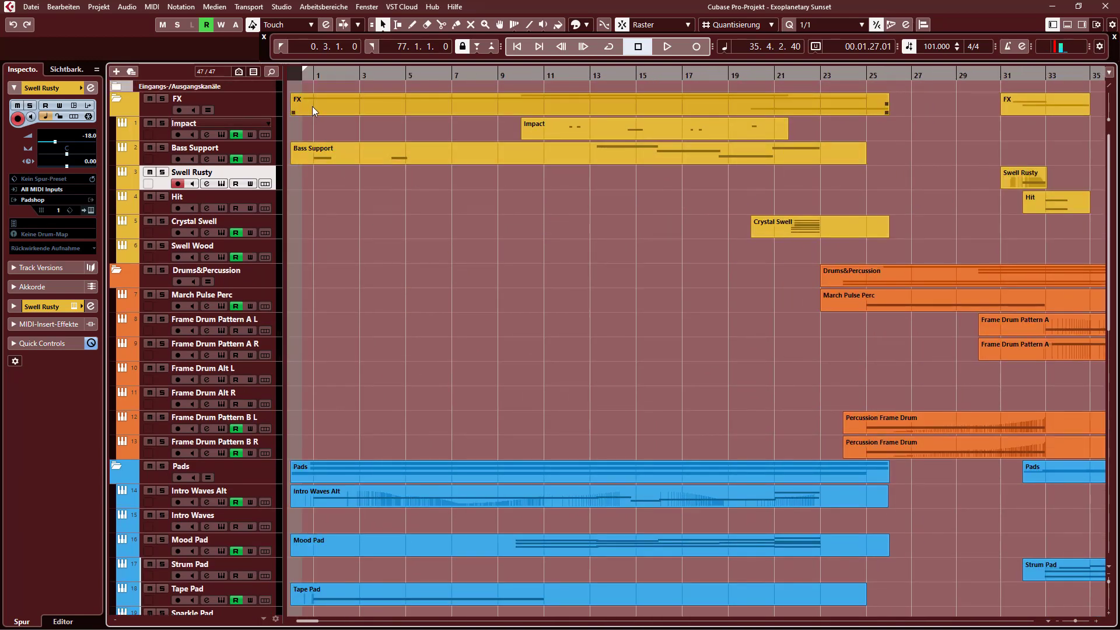
scroll(331, 358, down, 8)
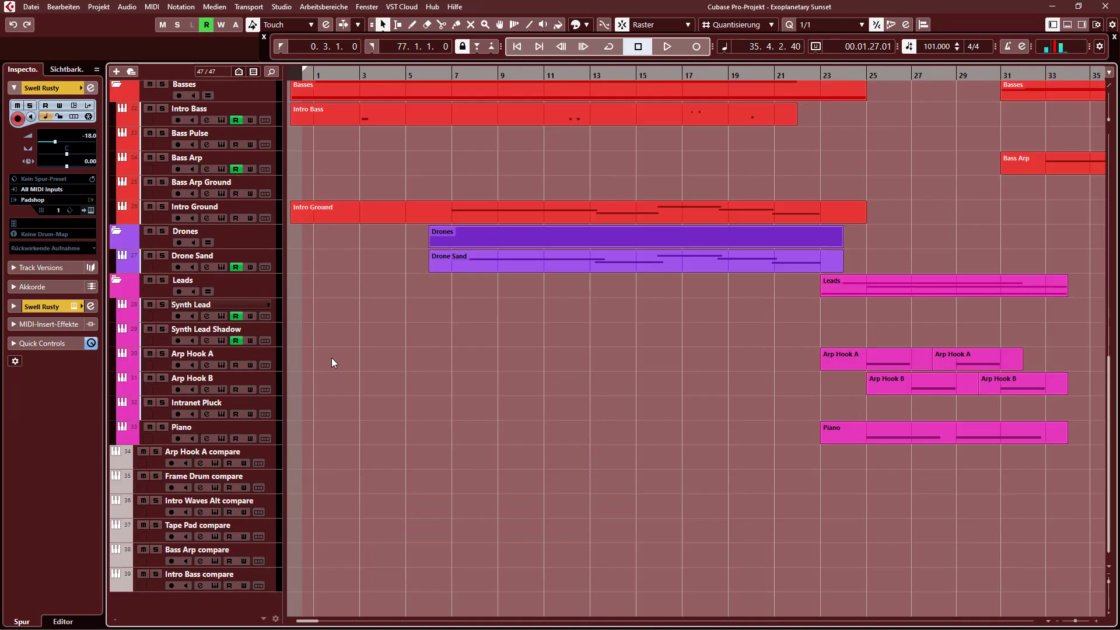
scroll(334, 355, up, 8)
click(301, 76)
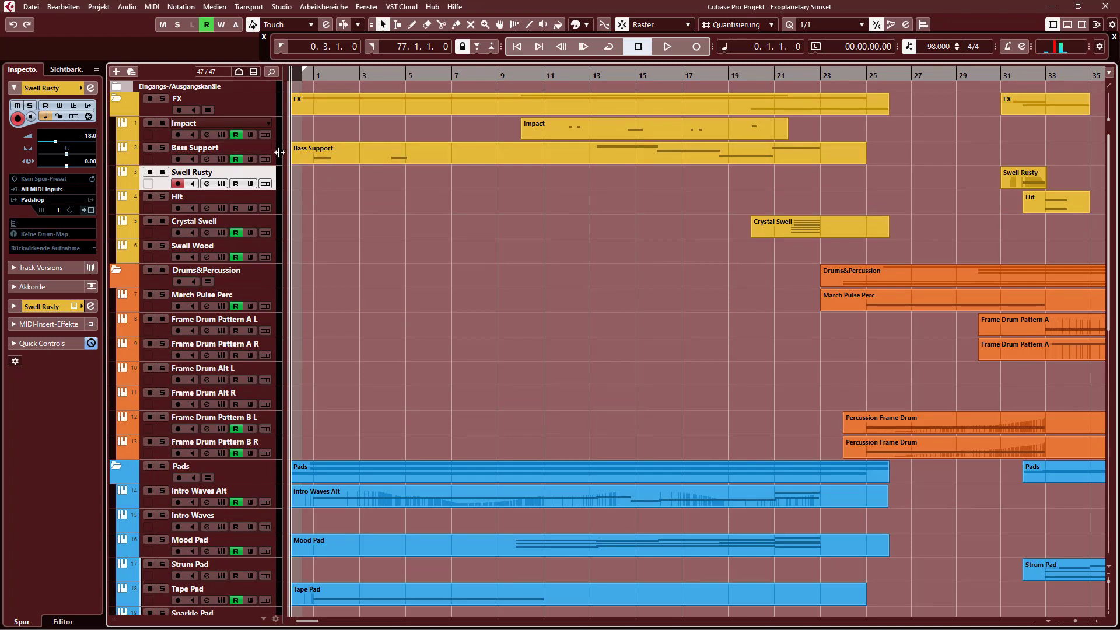
Compare the opening of the intro by playing it with the Bass Support track muted and with it unmuted.
click(243, 148)
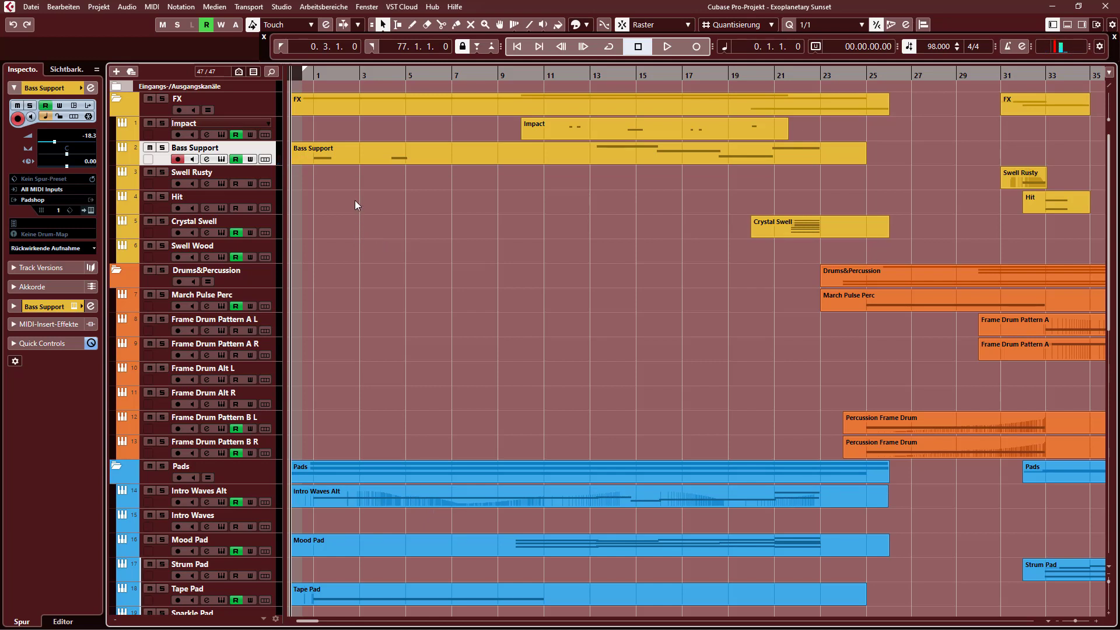
click(150, 148)
click(668, 46)
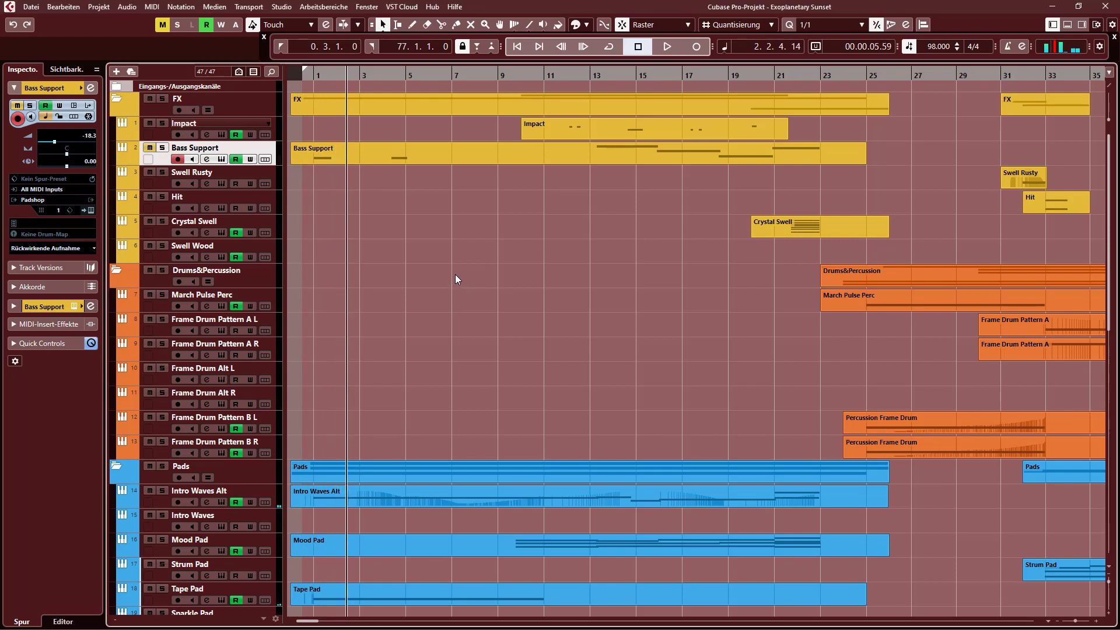
key(space)
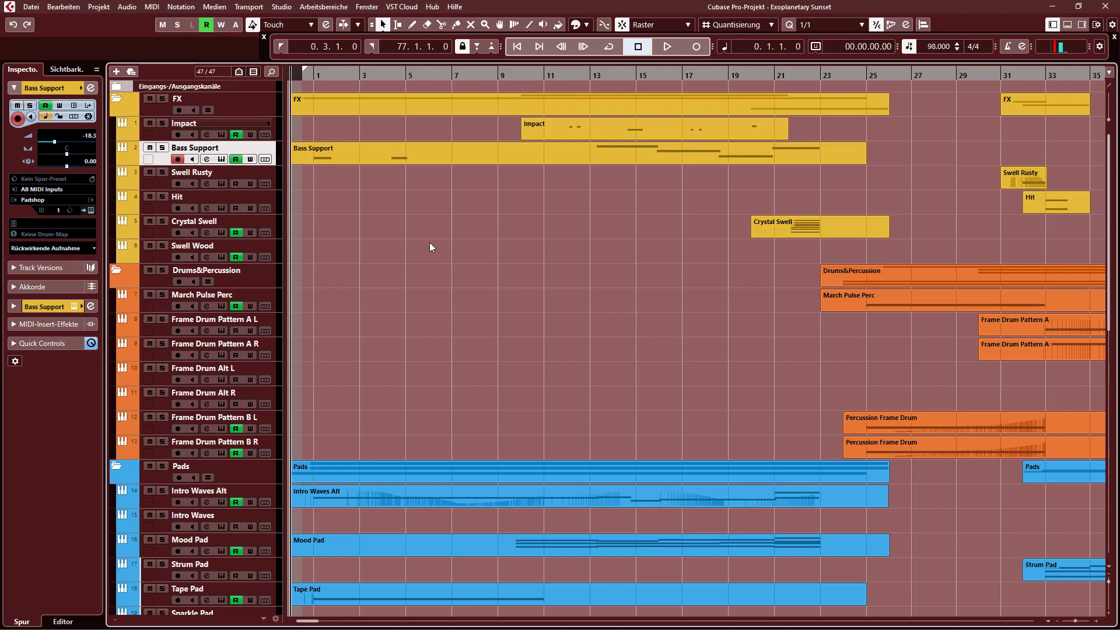
key(space)
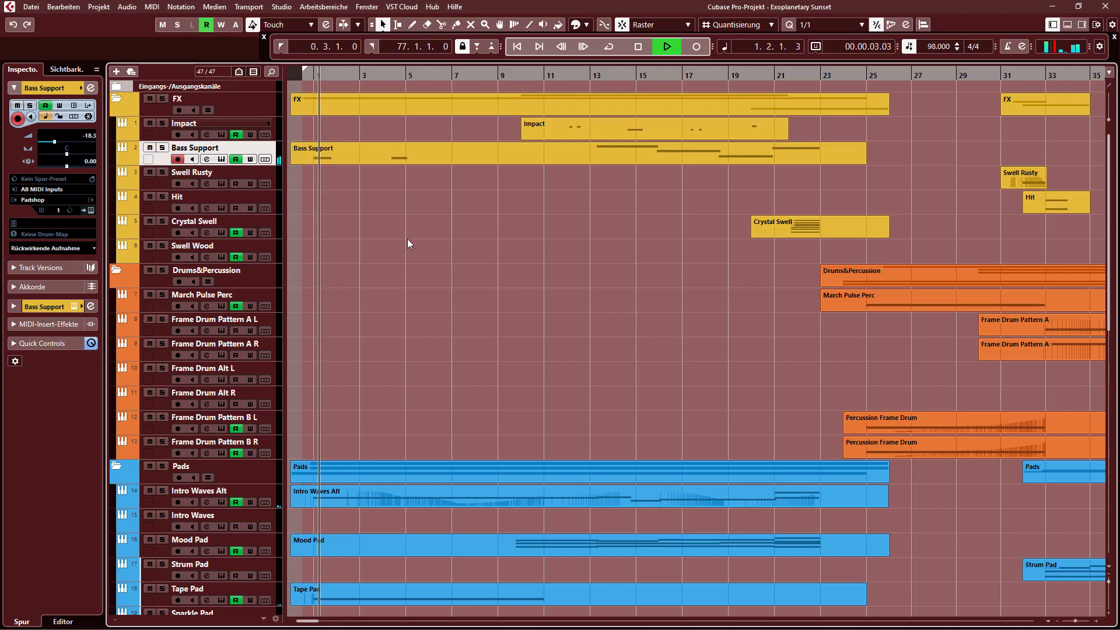
key(space)
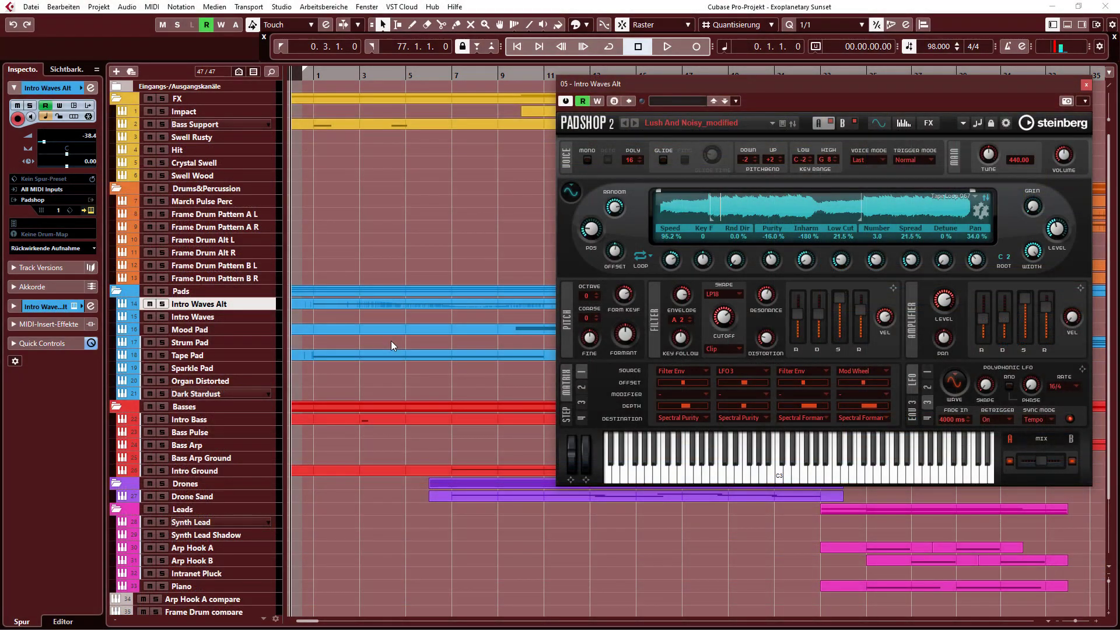
Play the intro from the start, open the Drone Sand instrument in place of Intro Waves Alt, and uncover the track list.
key(space)
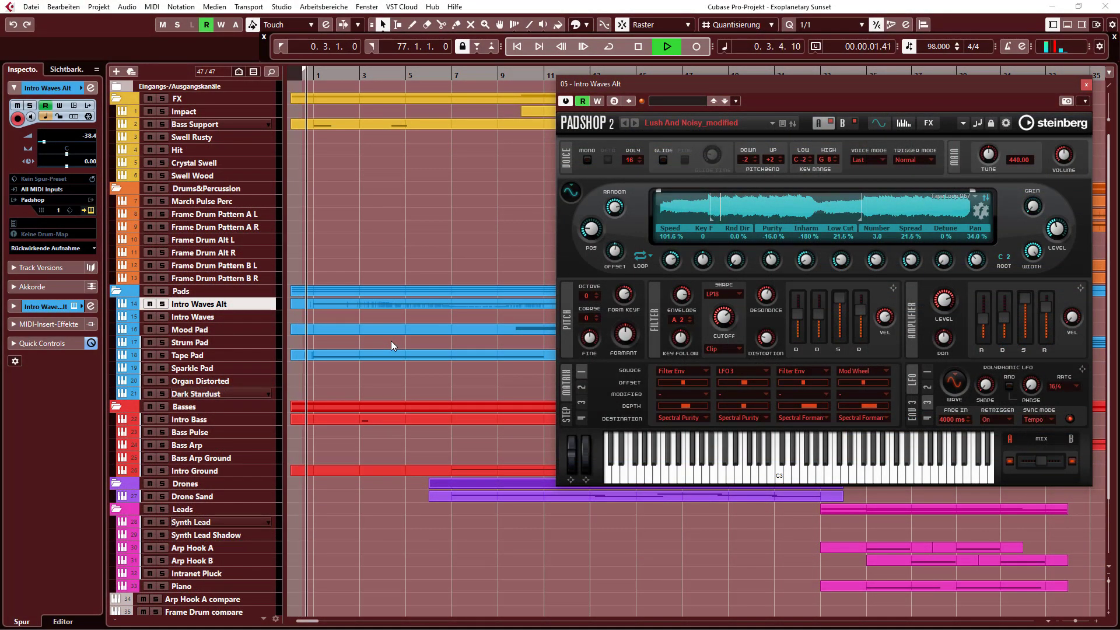
click(249, 497)
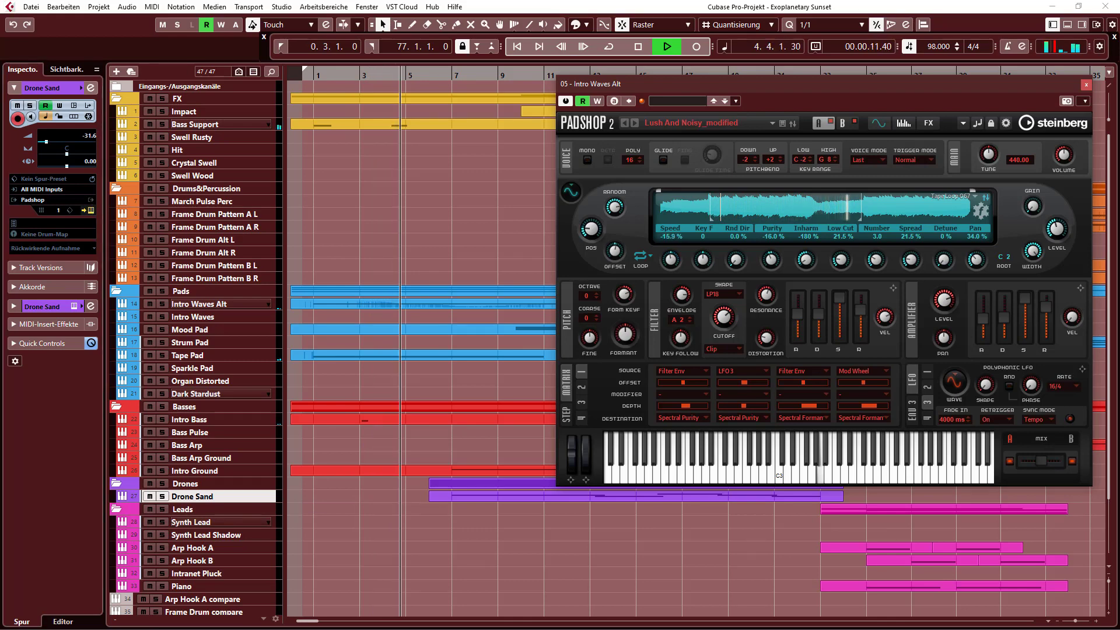
click(73, 306)
drag(686, 359, 348, 208)
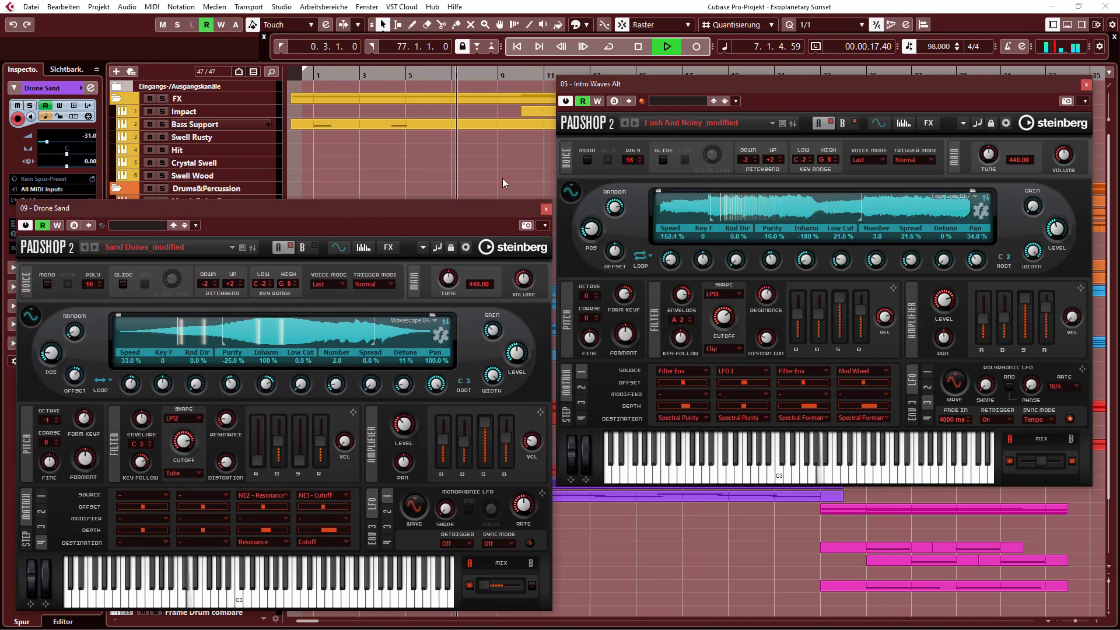
click(1086, 88)
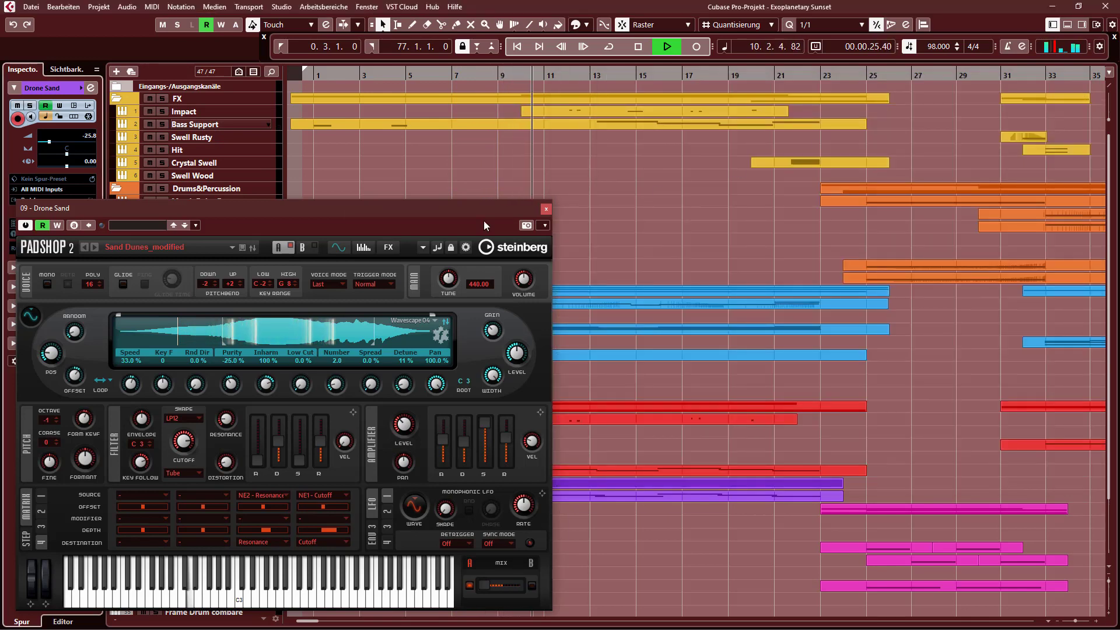
drag(459, 208, 1023, 48)
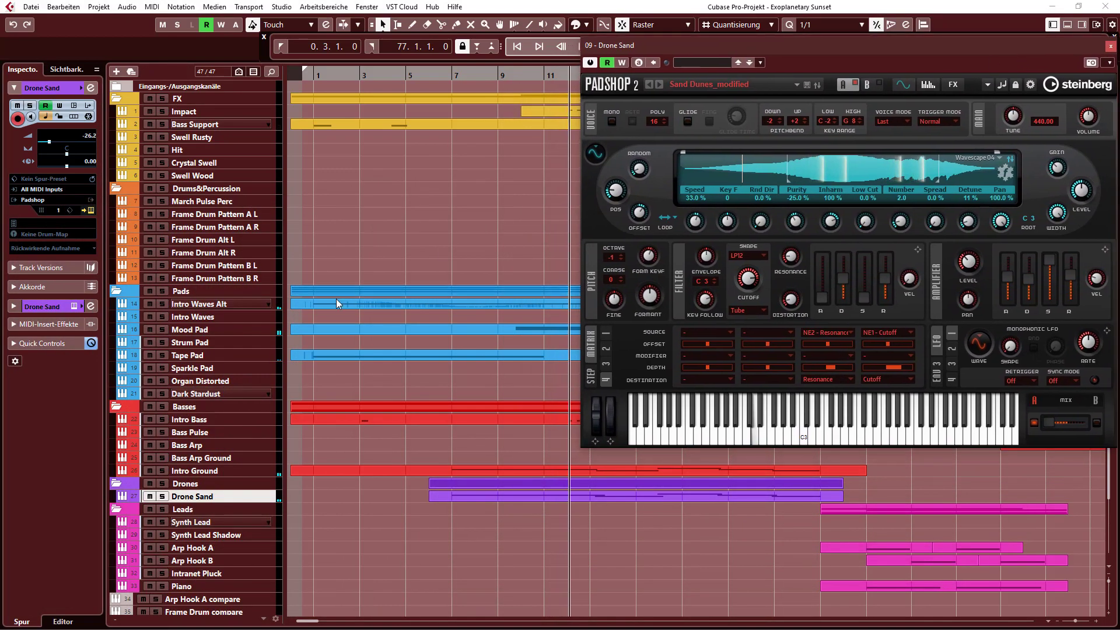
Open the Mood Pad instrument during playback and close the Drone Sand instrument.
click(257, 331)
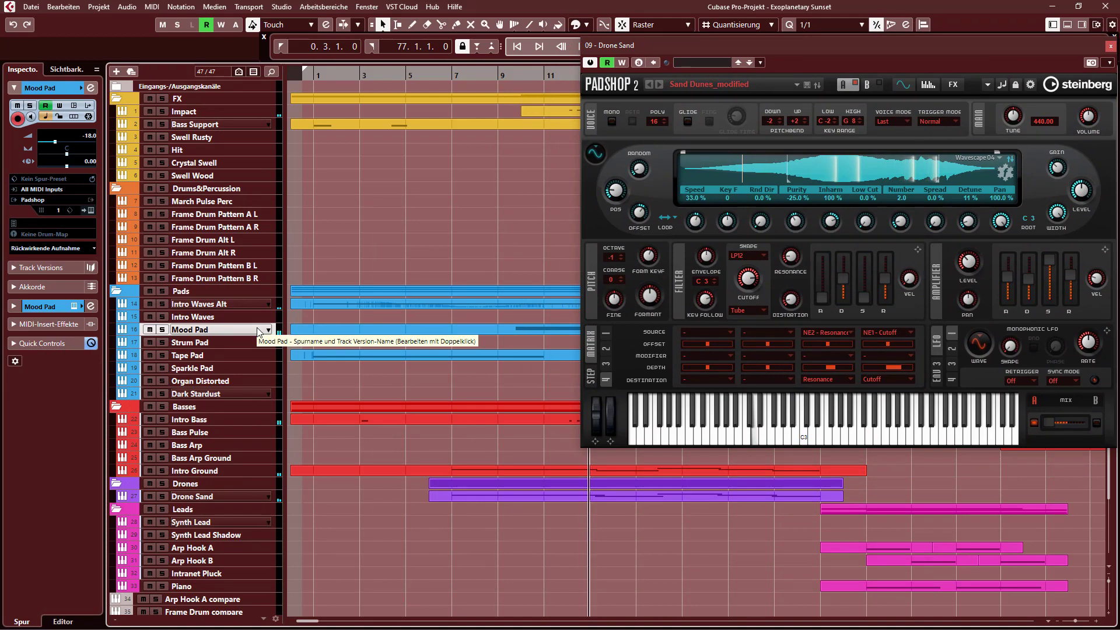
key(e)
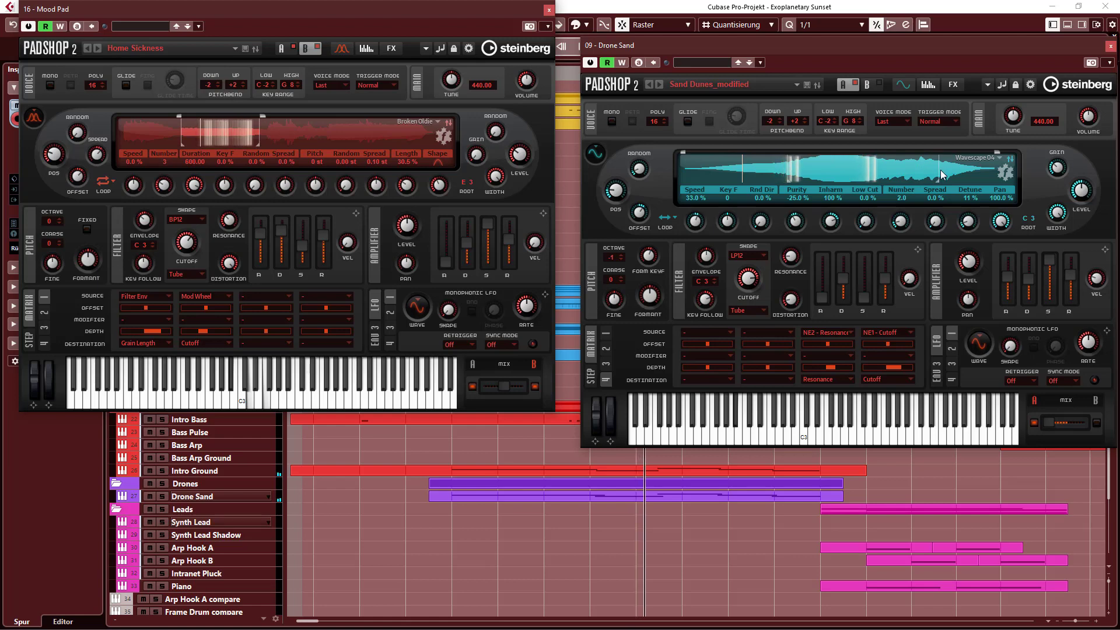
click(1110, 46)
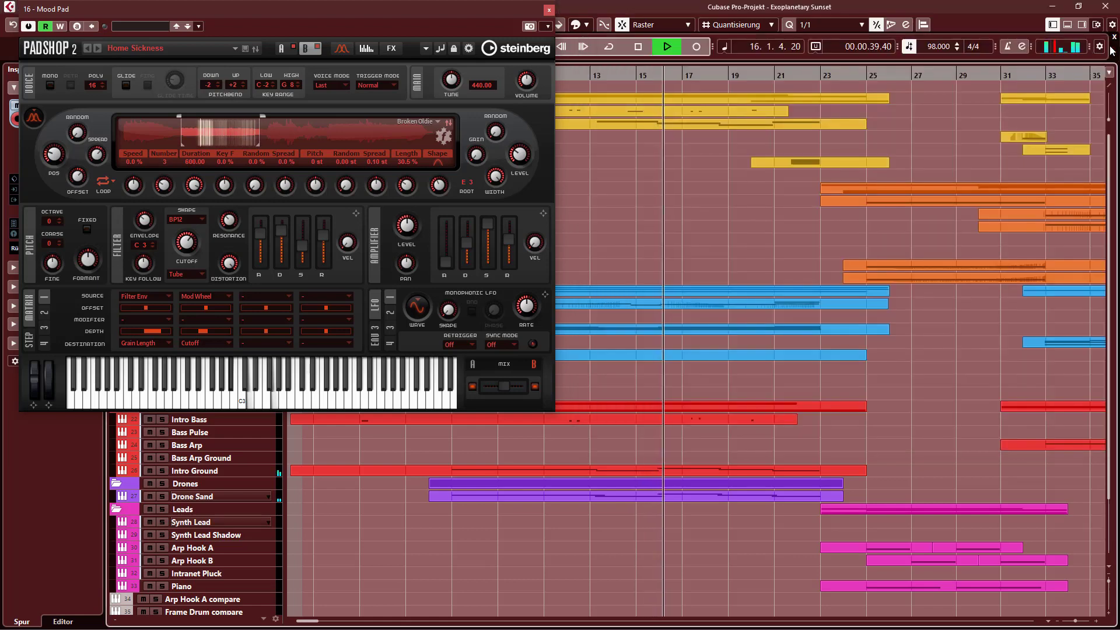
Show the Arp Hook A arpeggiator and the Piano track's The Grand 3 instrument side by side during playback.
click(257, 549)
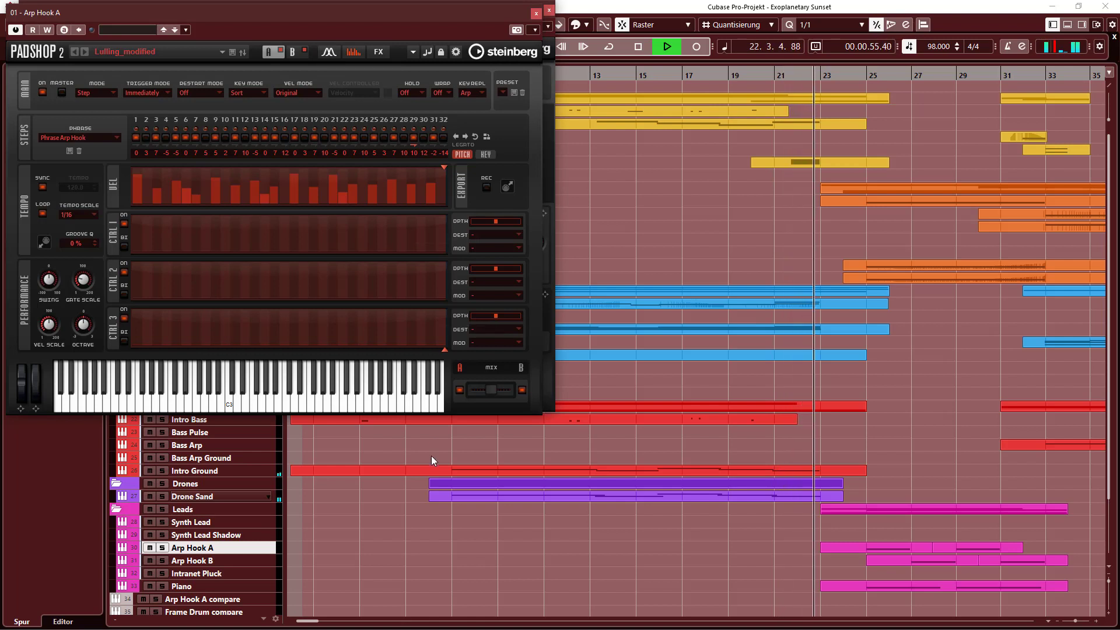
click(256, 583)
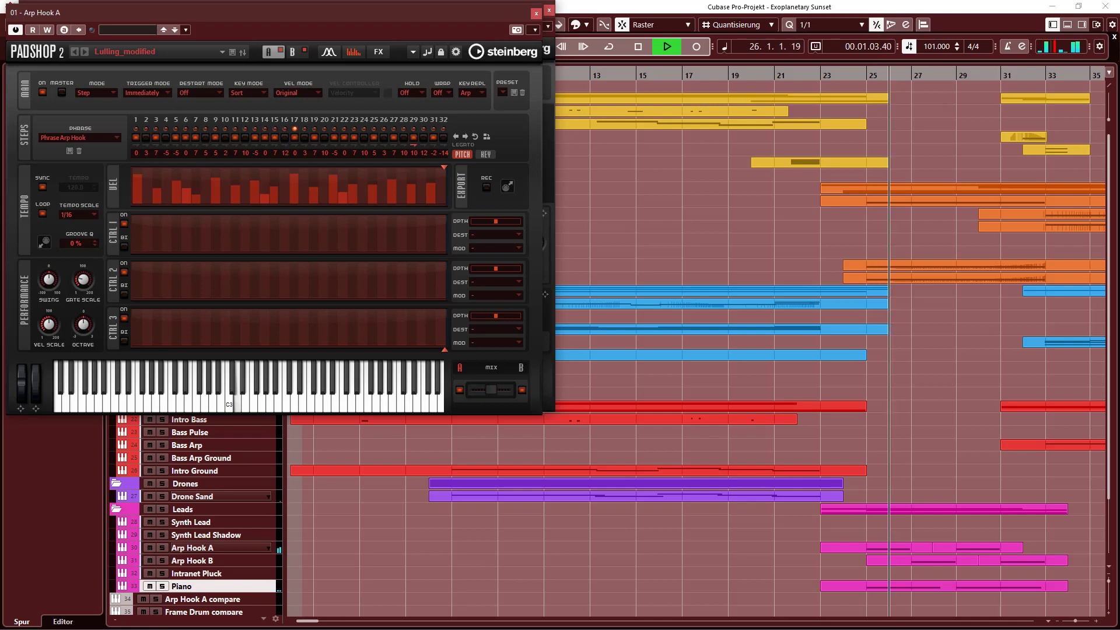
drag(1119, 170, 929, 187)
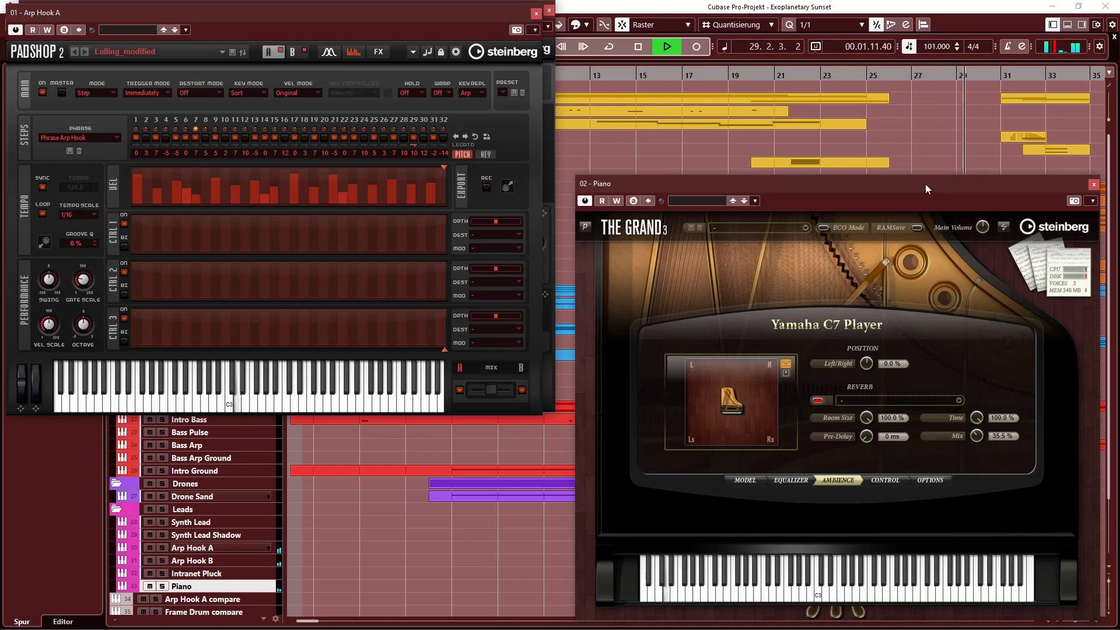
Close the Arp Hook A and Mood Pad instruments during playback and reposition the Piano instrument to uncover the track list.
drag(925, 183, 357, 176)
click(536, 13)
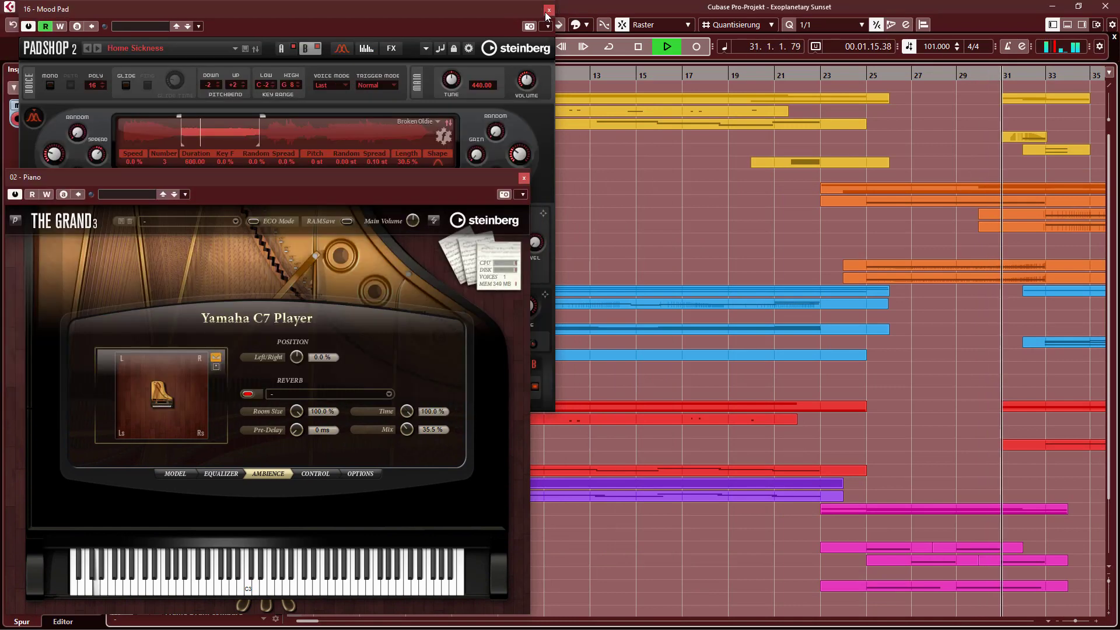
click(549, 11)
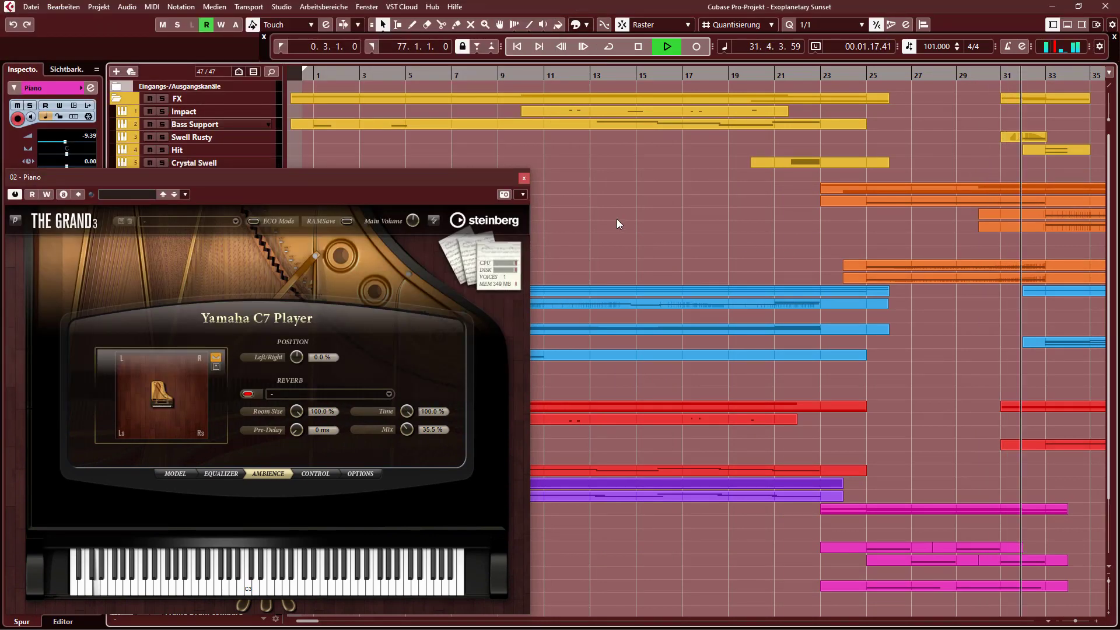
drag(439, 174, 781, 168)
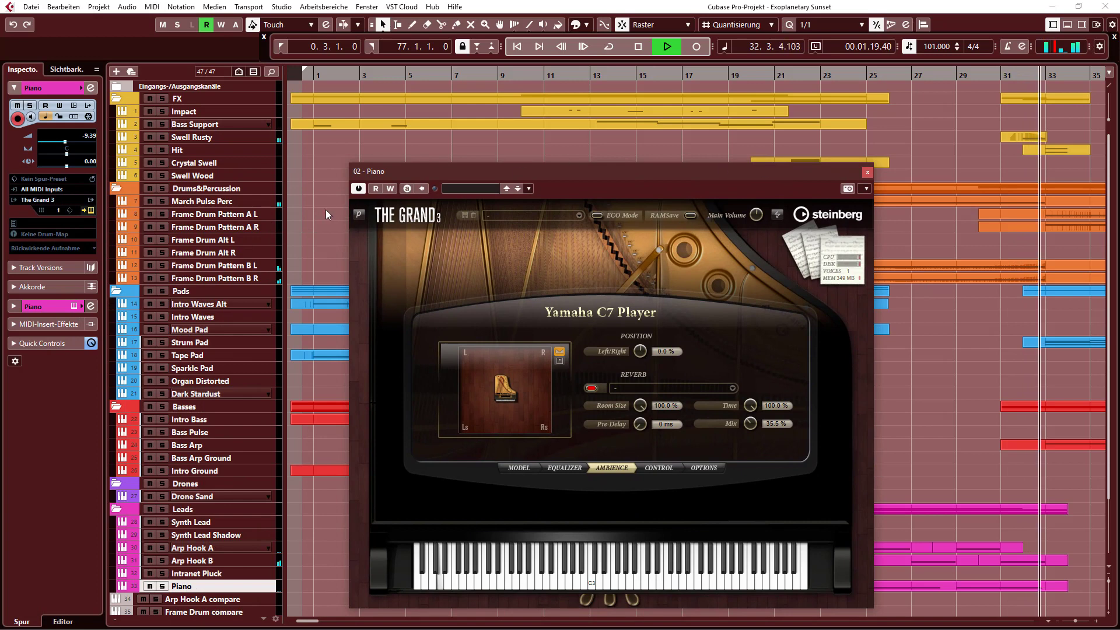
Show the Frame Drum Pattern A L arpeggiator in place of the Piano instrument and move it clear of the track list.
click(246, 214)
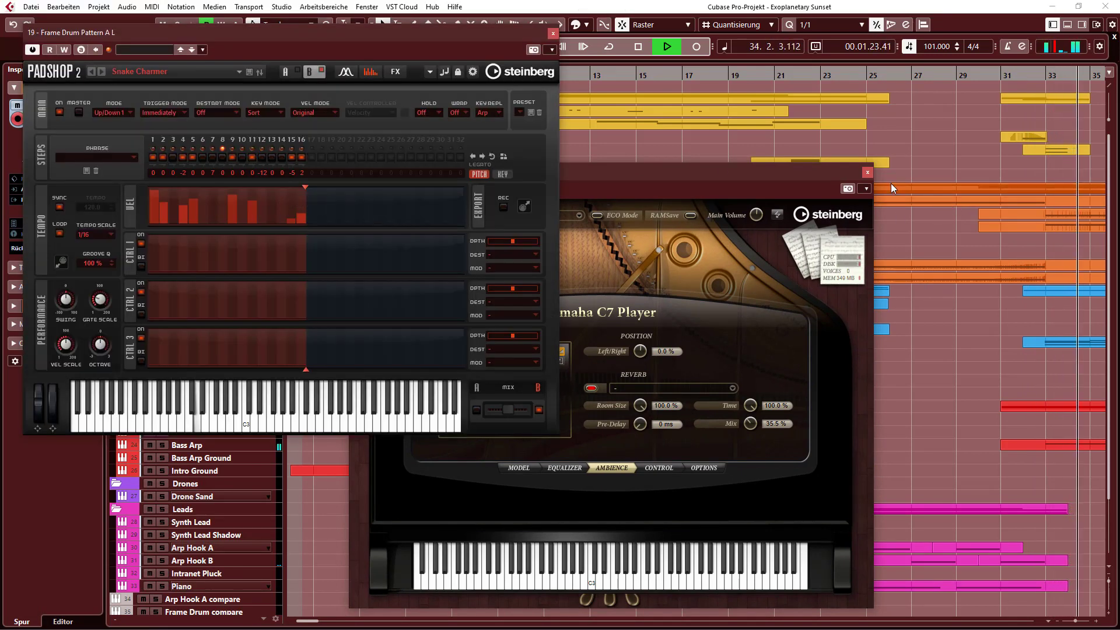
click(868, 173)
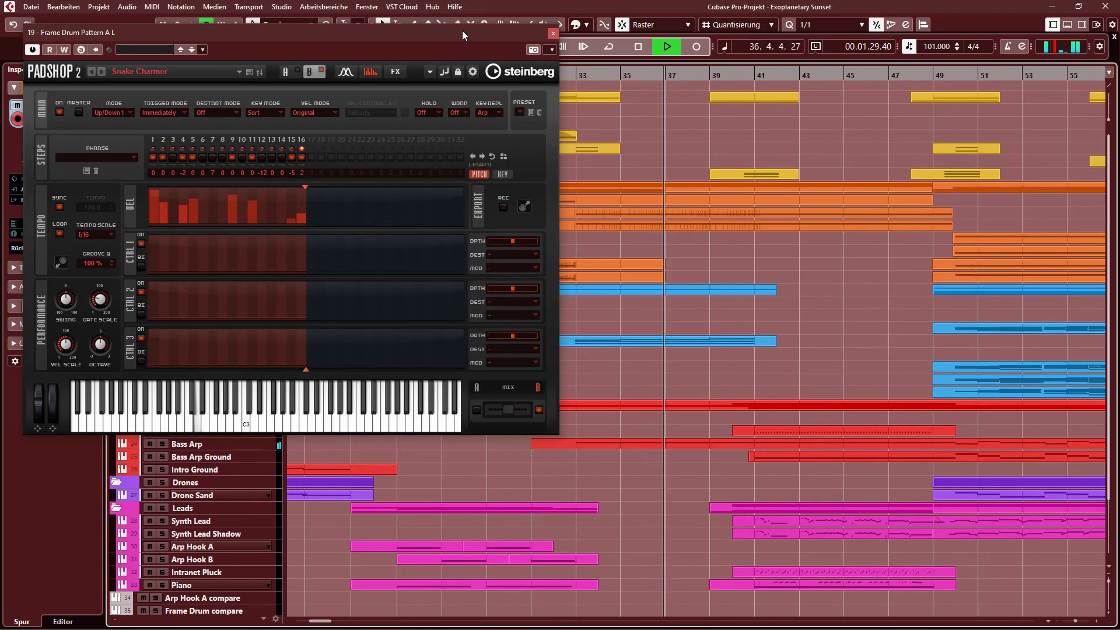
drag(462, 31, 1002, 32)
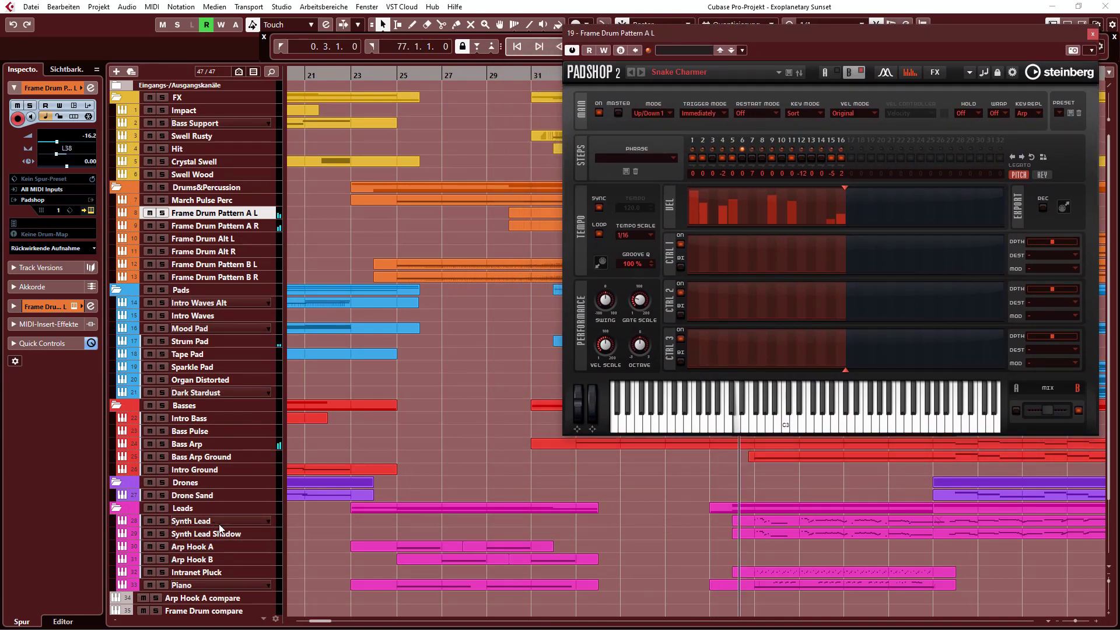
Open the Synth Lead and Bass Arp Ground instruments during playback and stack them beside the Frame Drum Pattern A L arpeggiator.
click(234, 520)
key(e)
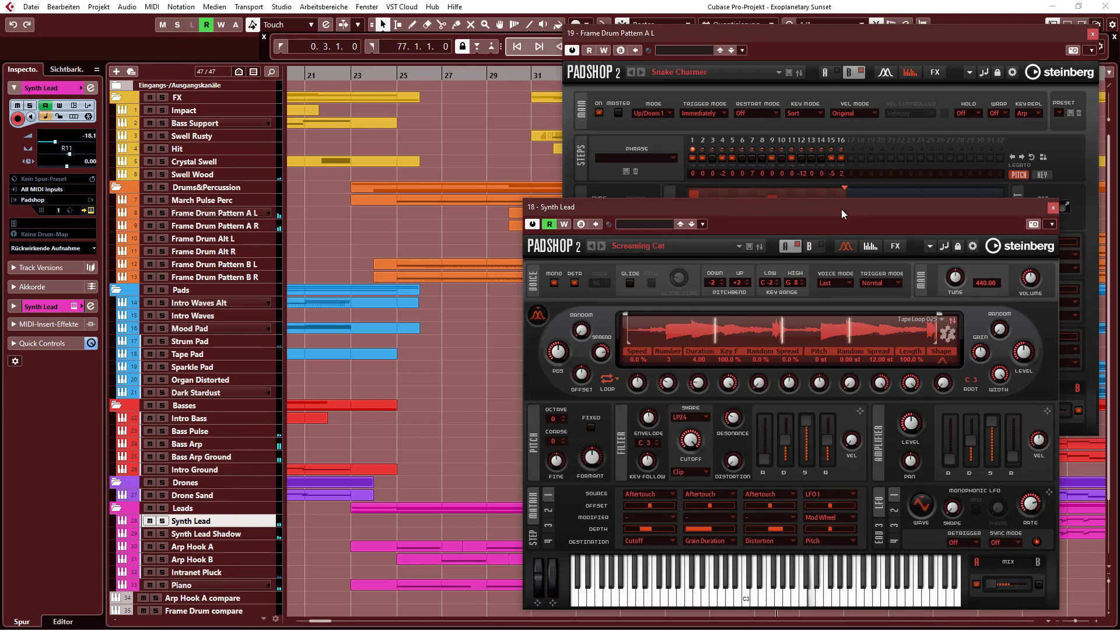
drag(841, 208, 324, 37)
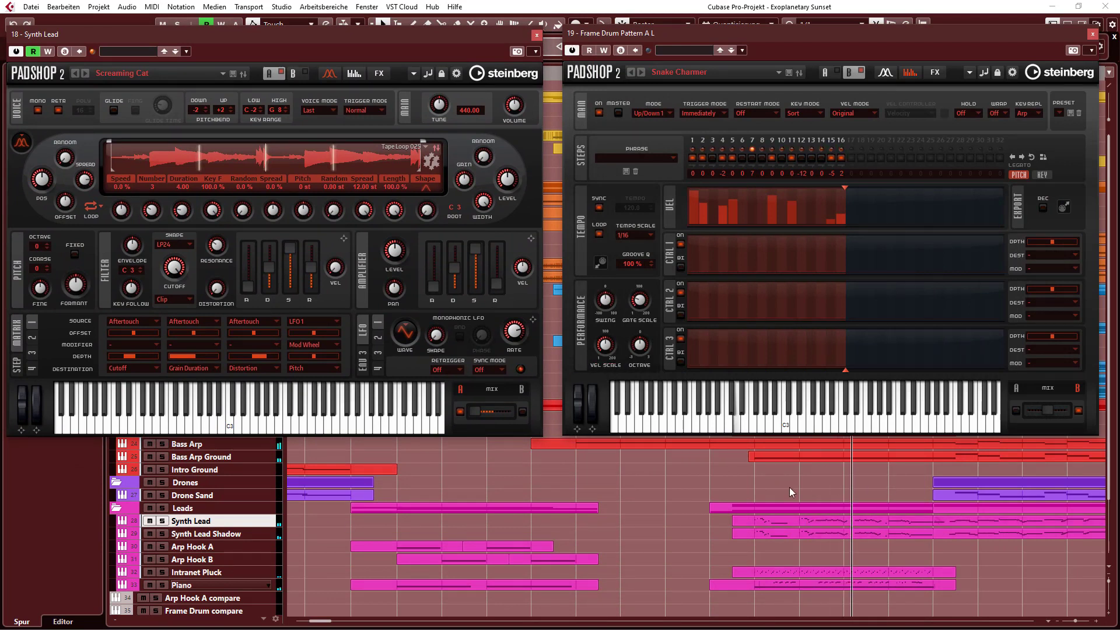
click(214, 461)
key(shift+e)
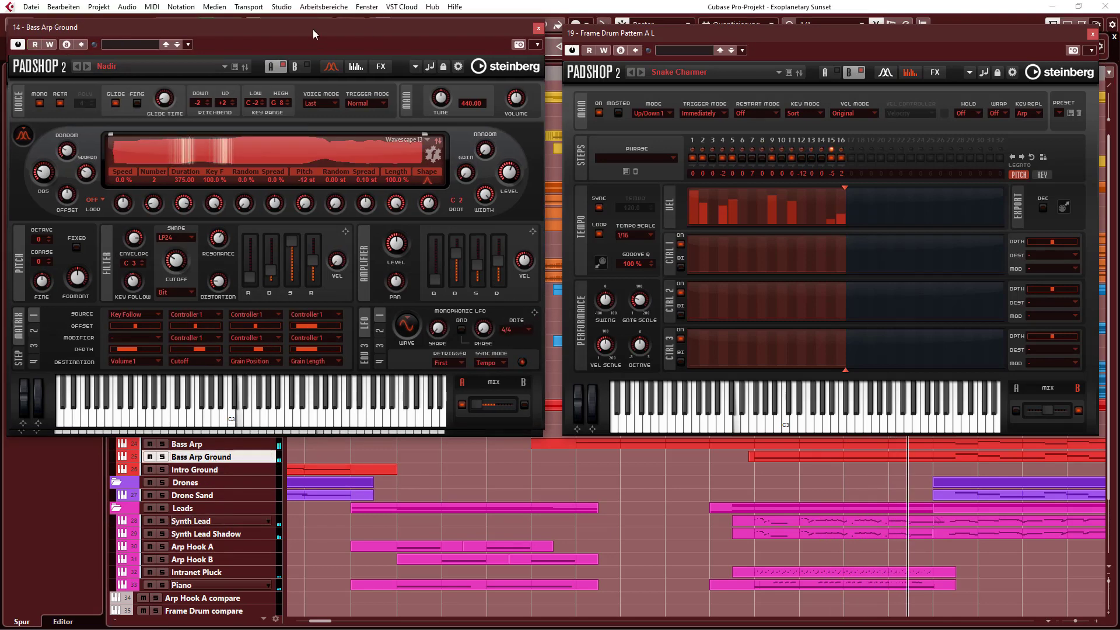
drag(312, 30, 317, 227)
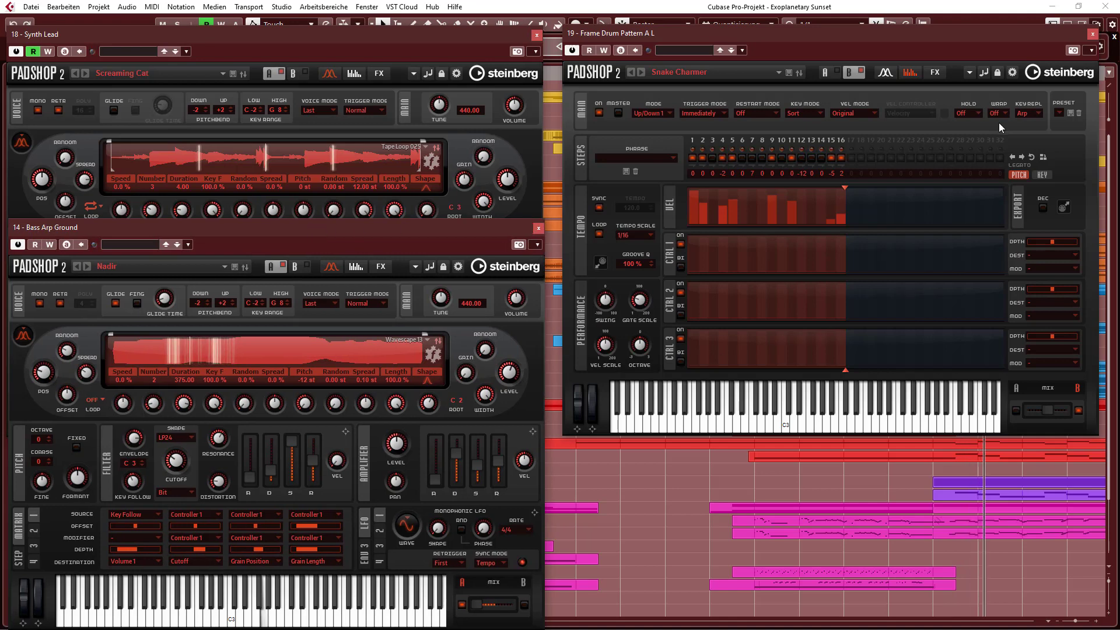
Close the Frame Drum Pattern A L, Bass Arp Ground and Synth Lead instruments to reveal the full arrangement.
click(1093, 34)
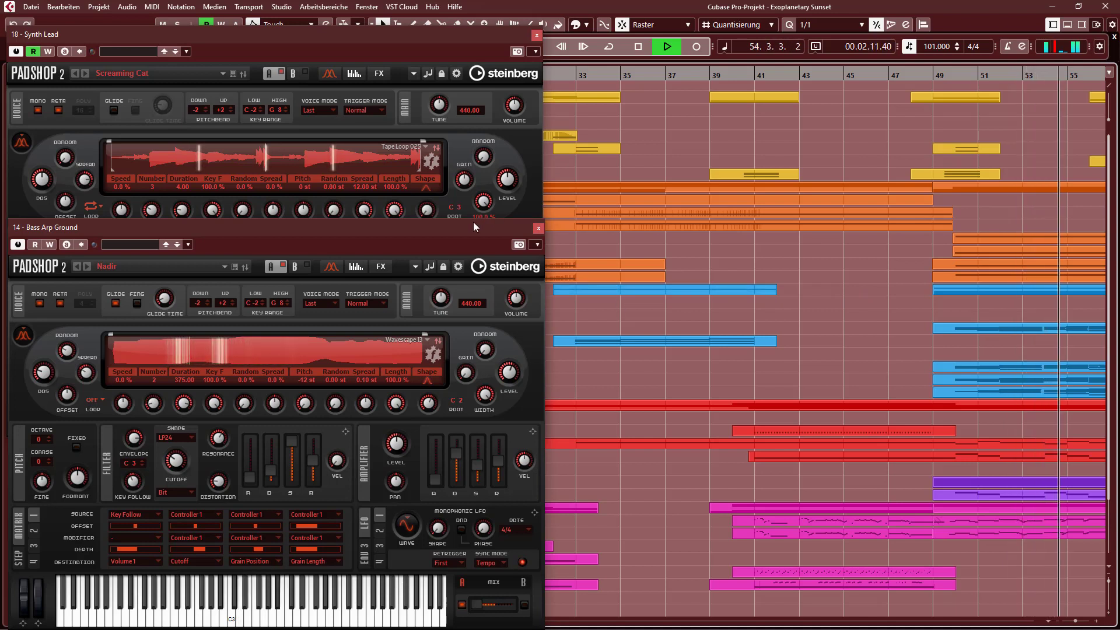
click(537, 228)
click(536, 36)
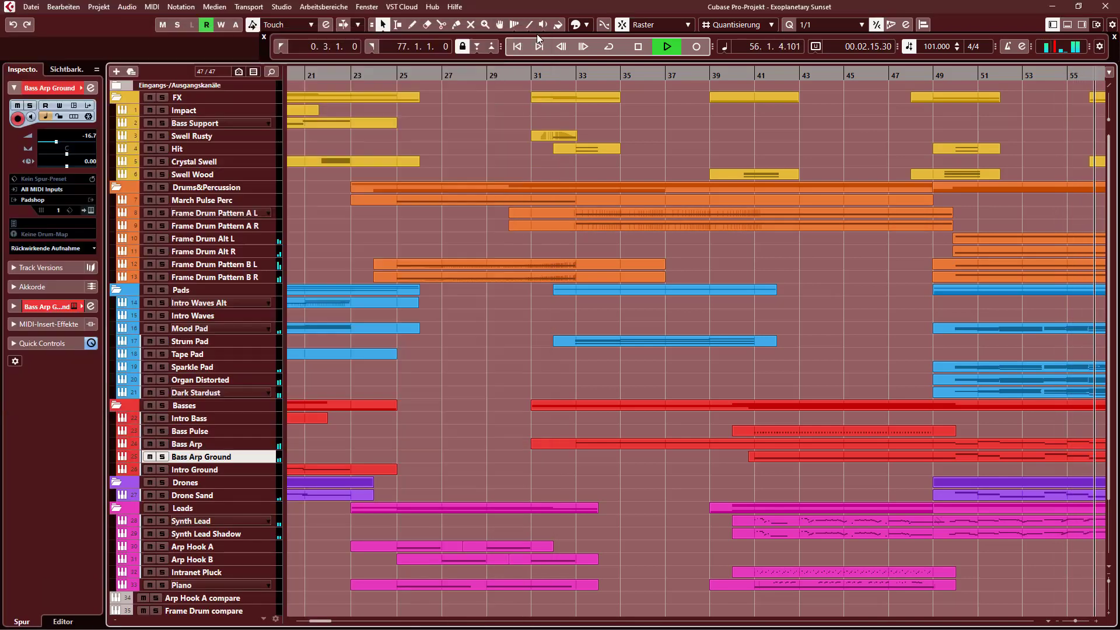
Show the Strum Pad and Intranet Pluck instruments side by side above the lead tracks while the final section plays.
scroll(860, 302, right, 10)
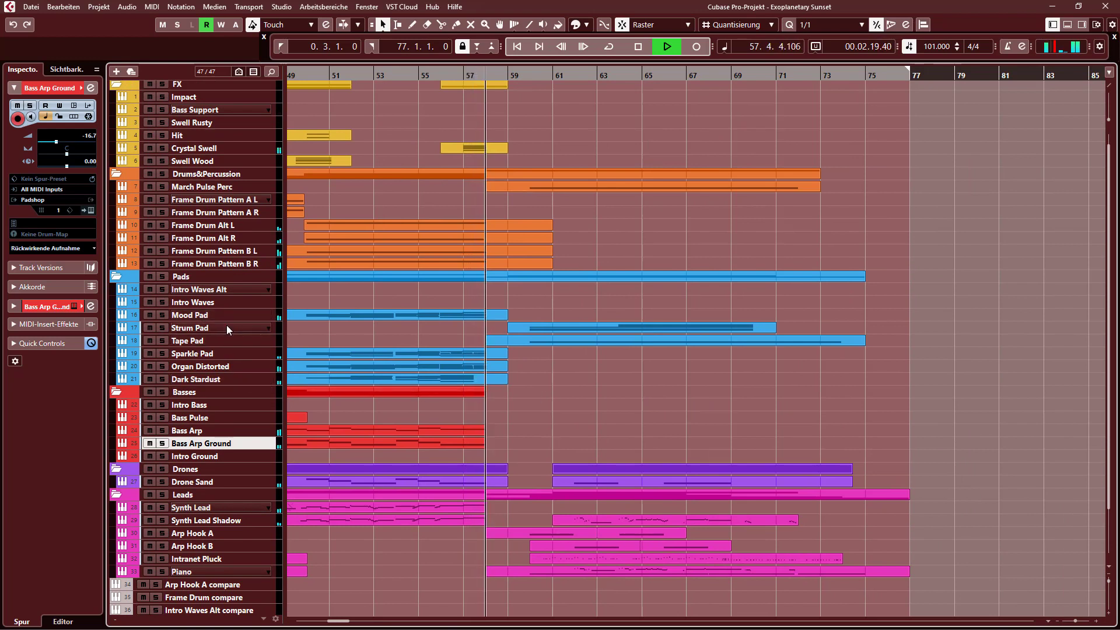
click(229, 327)
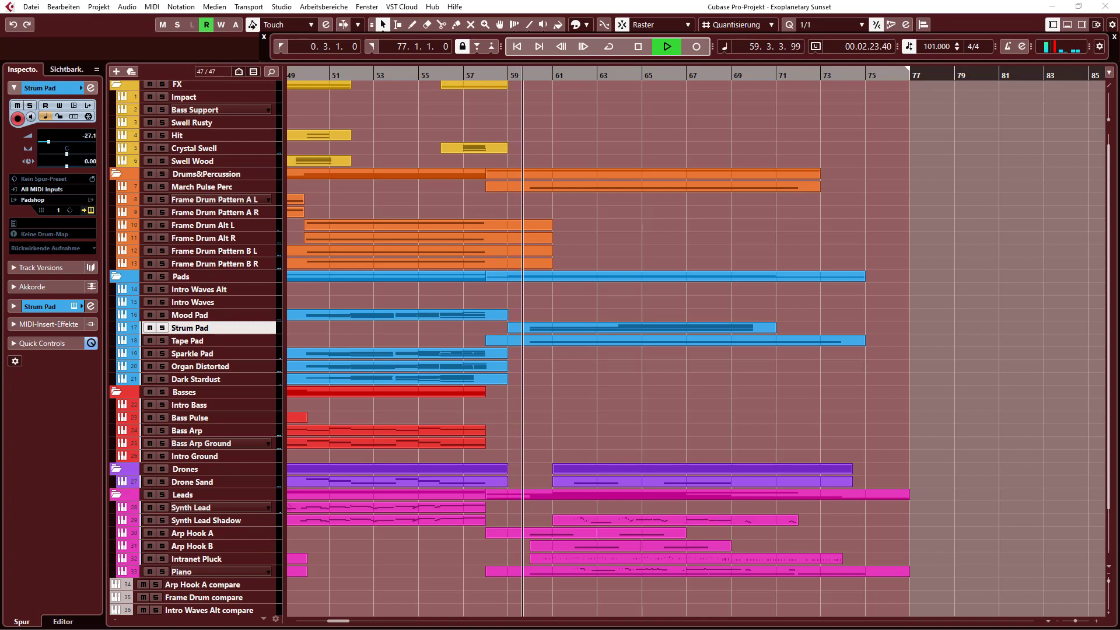
drag(875, 629, 422, 49)
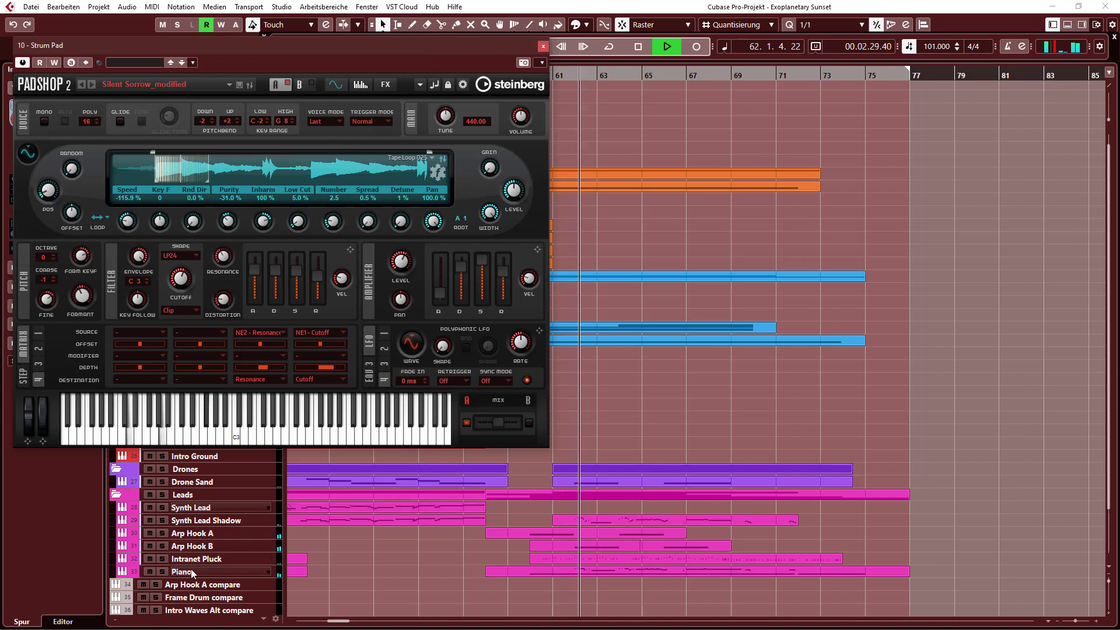
click(225, 559)
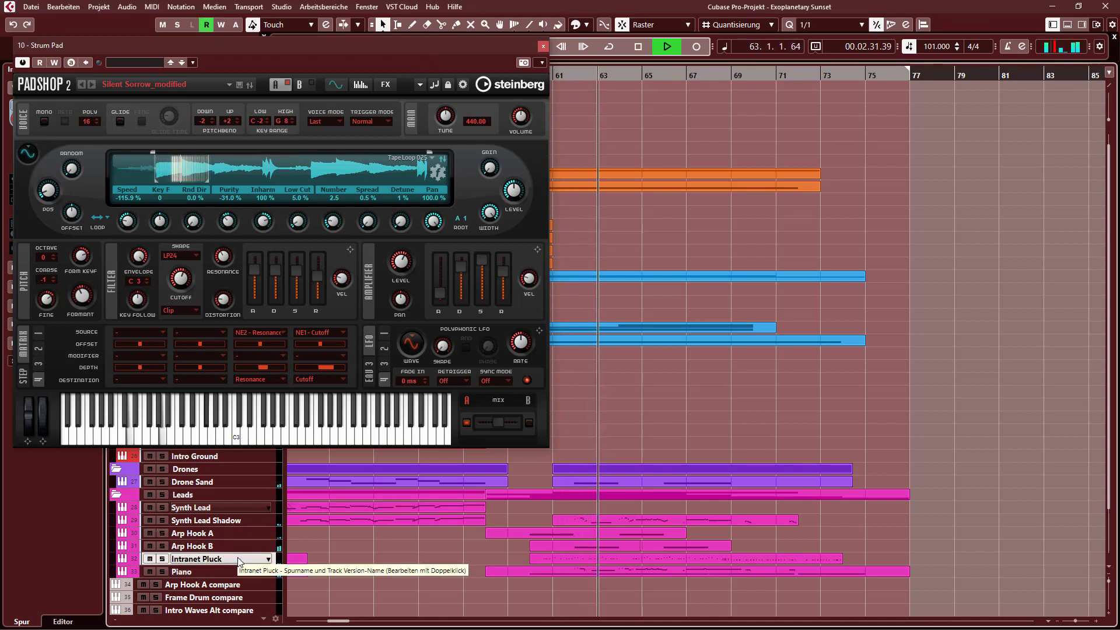
click(239, 560)
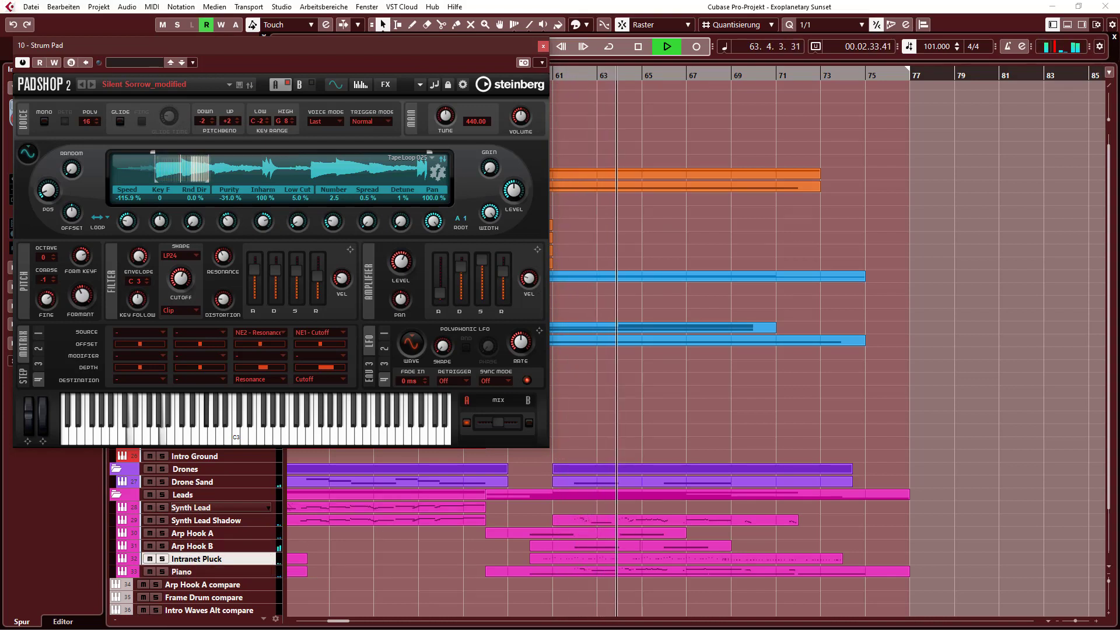
drag(846, 629, 838, 48)
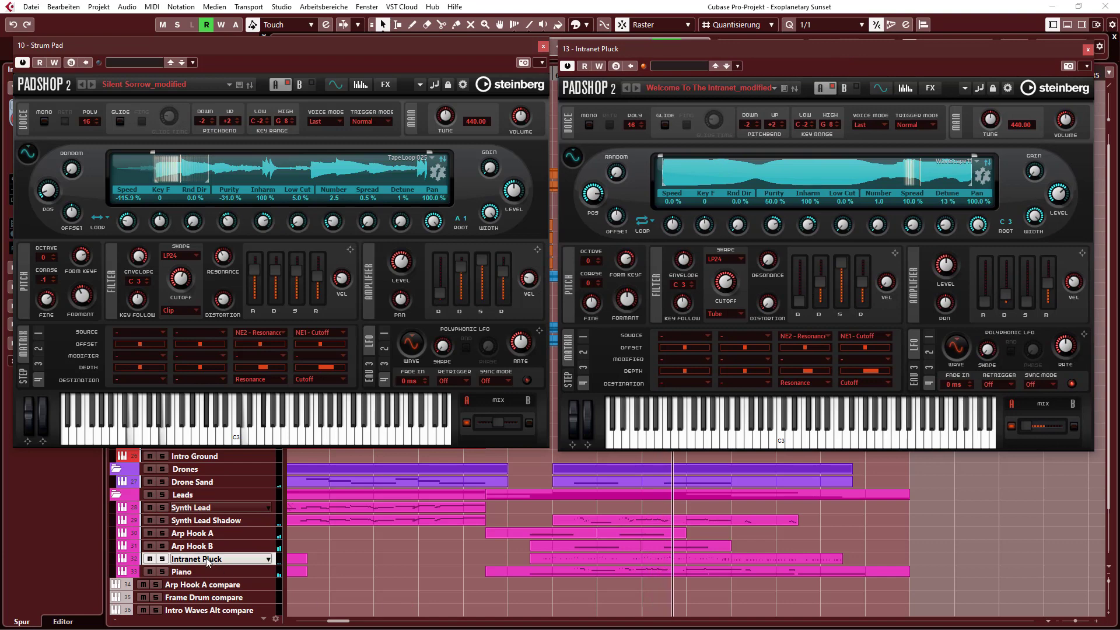
Open the Piano track's The Grand 3 instrument during playback and close the Intranet Pluck instrument.
click(221, 573)
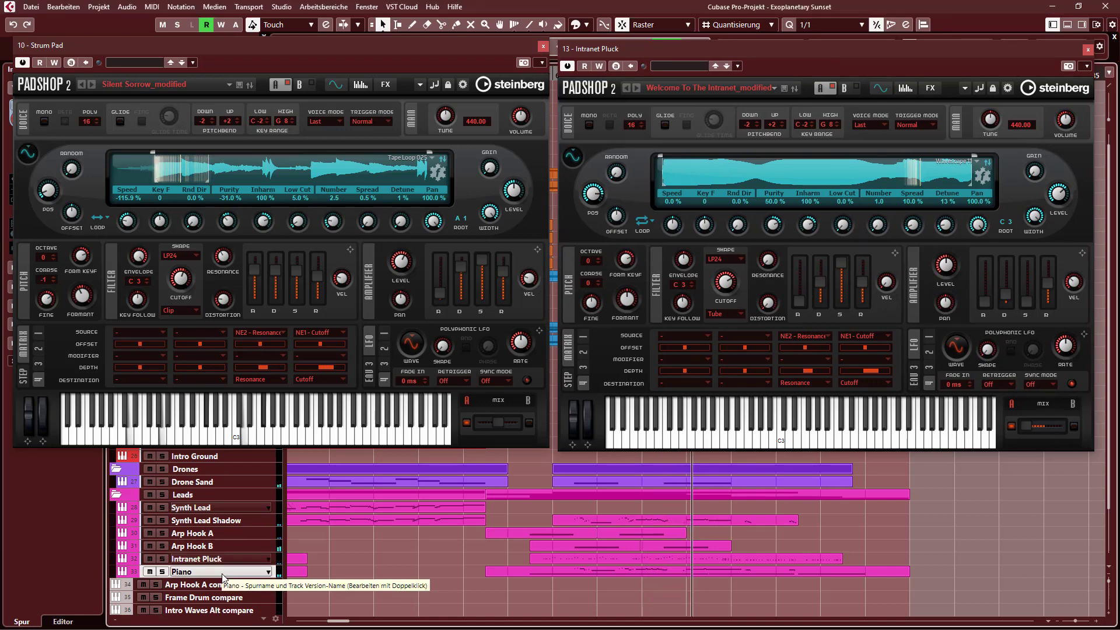
double_click(221, 575)
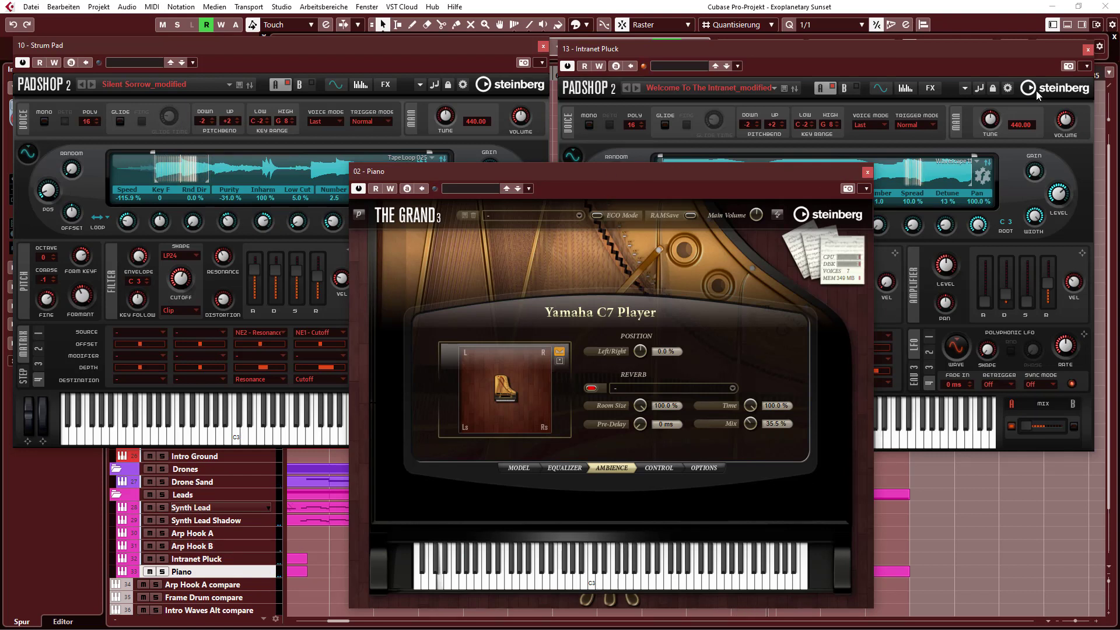
click(1088, 50)
click(1088, 50)
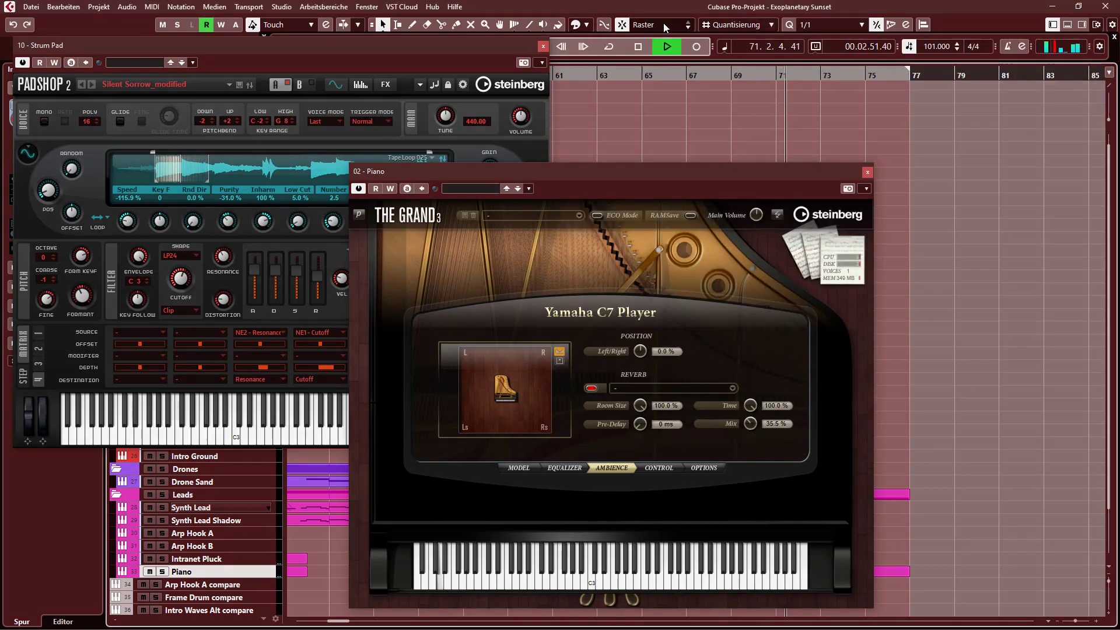